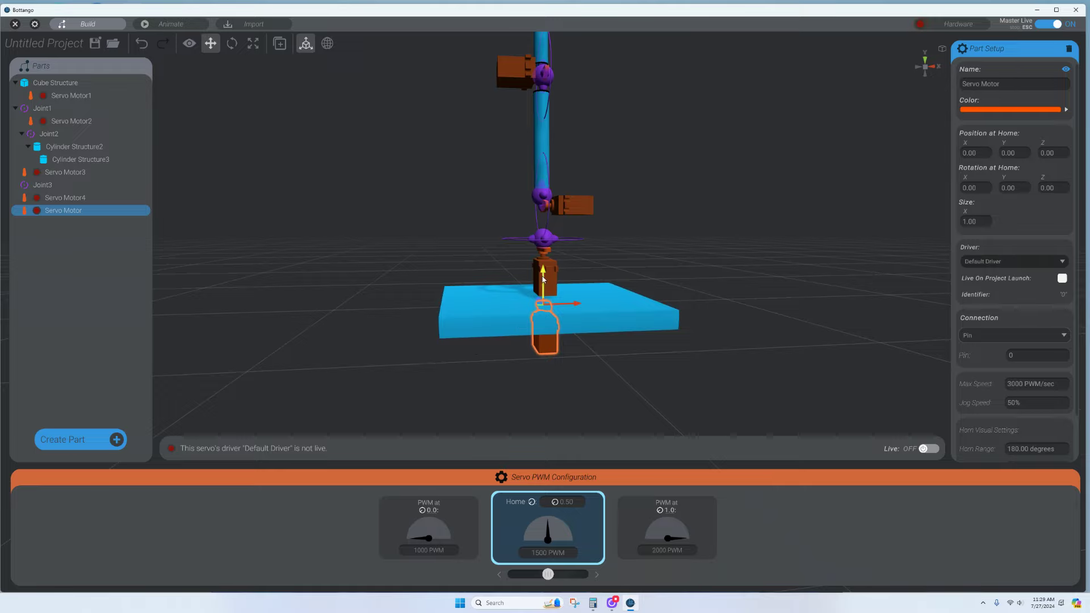
- Raise the unnumbered Servo Motor up the arm beside Servo Motor4, to a Y position of about 1.66
{"action": "left_click_drag", "start_coordinate": [546, 278], "coordinate": [570, 41]}
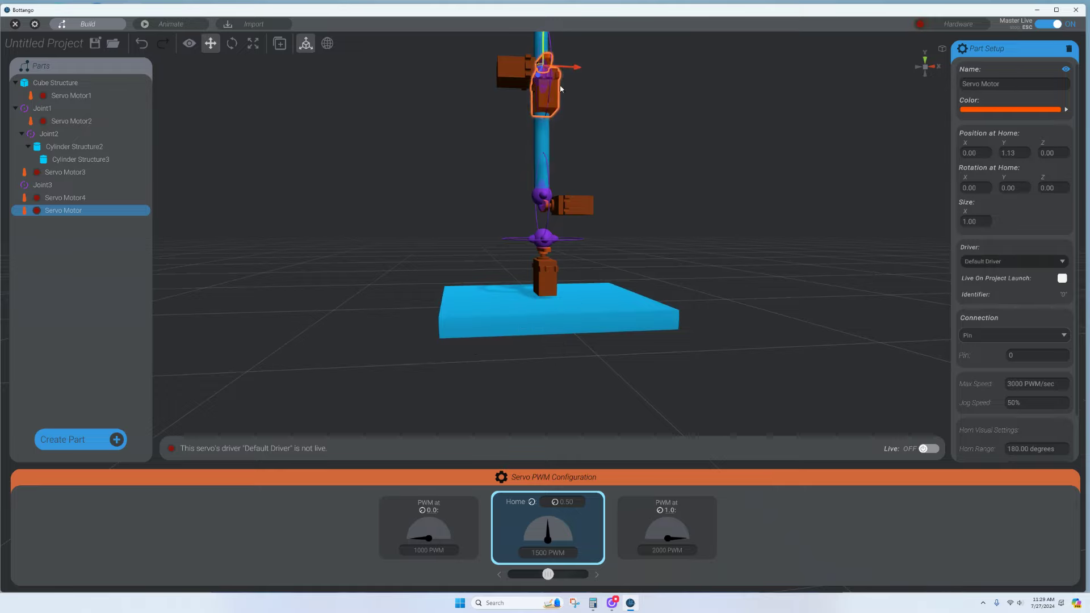
{"action": "scroll", "coordinate": [555, 137], "scroll_direction": "down", "scroll_amount": 2}
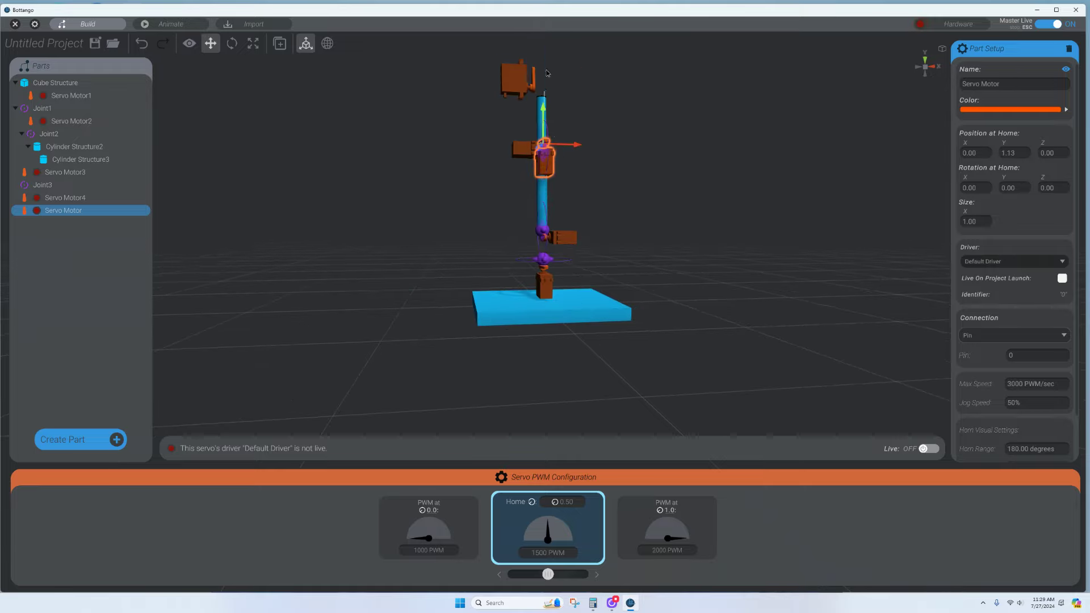
{"action": "left_click", "coordinate": [545, 112]}
{"action": "scroll", "coordinate": [570, 100], "scroll_direction": "down", "scroll_amount": 2}
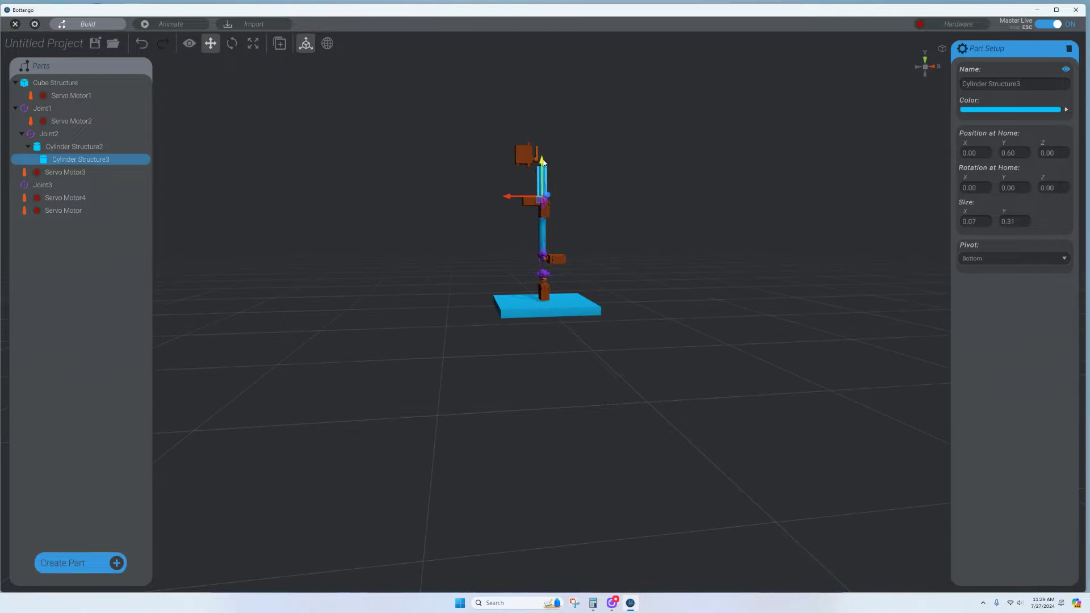
{"action": "left_click", "coordinate": [525, 153]}
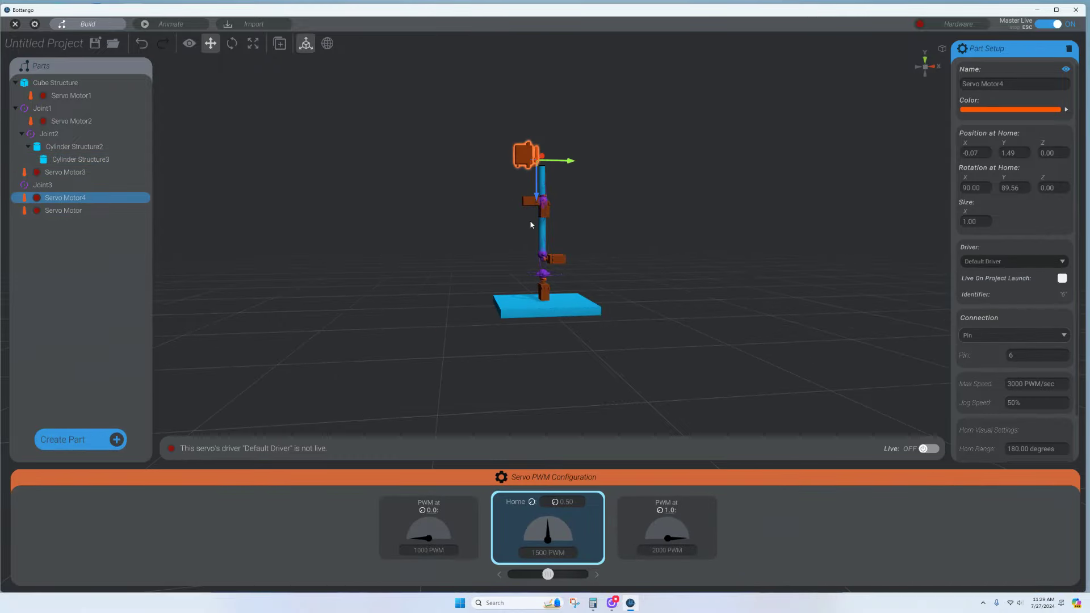
{"action": "left_click", "coordinate": [542, 226]}
{"action": "left_click", "coordinate": [544, 208]}
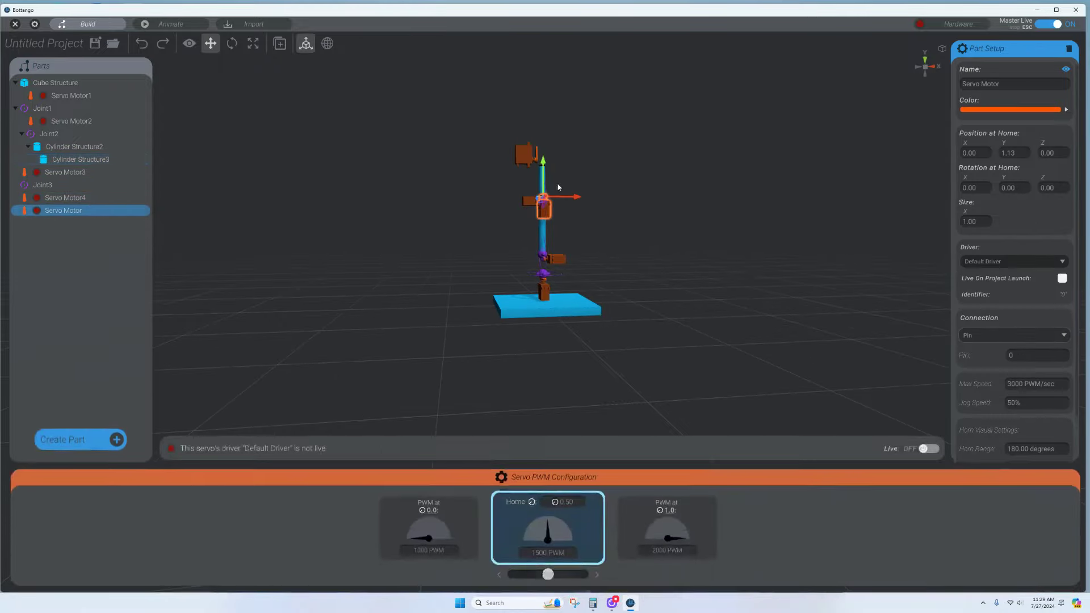
{"action": "left_click_drag", "start_coordinate": [545, 165], "coordinate": [548, 108]}
{"action": "right_click_drag", "start_coordinate": [548, 107], "coordinate": [560, 168]}
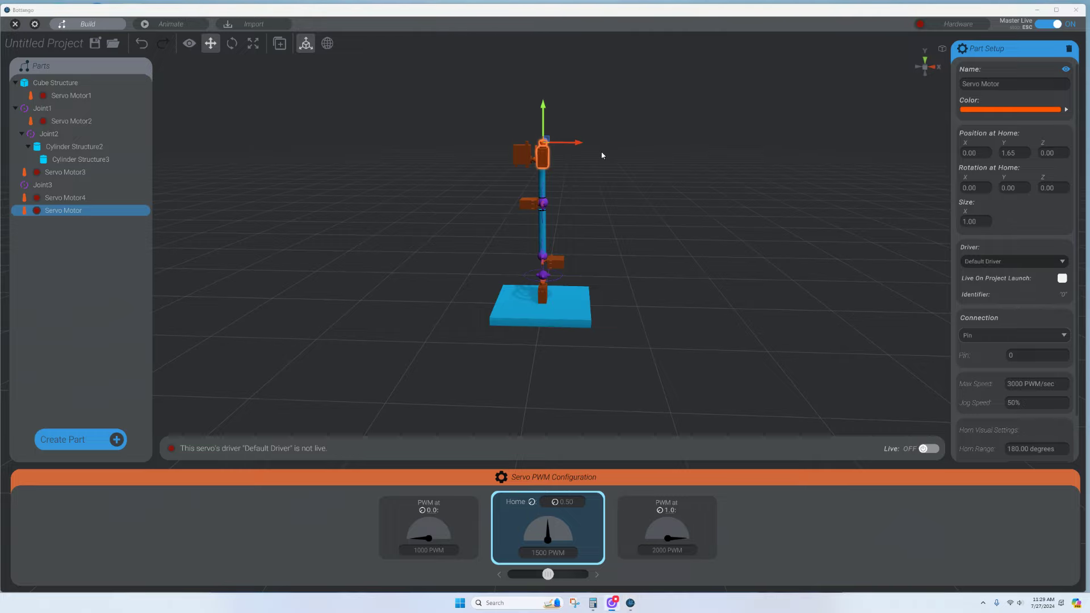
{"action": "scroll", "coordinate": [619, 157], "scroll_direction": "up", "scroll_amount": 2}
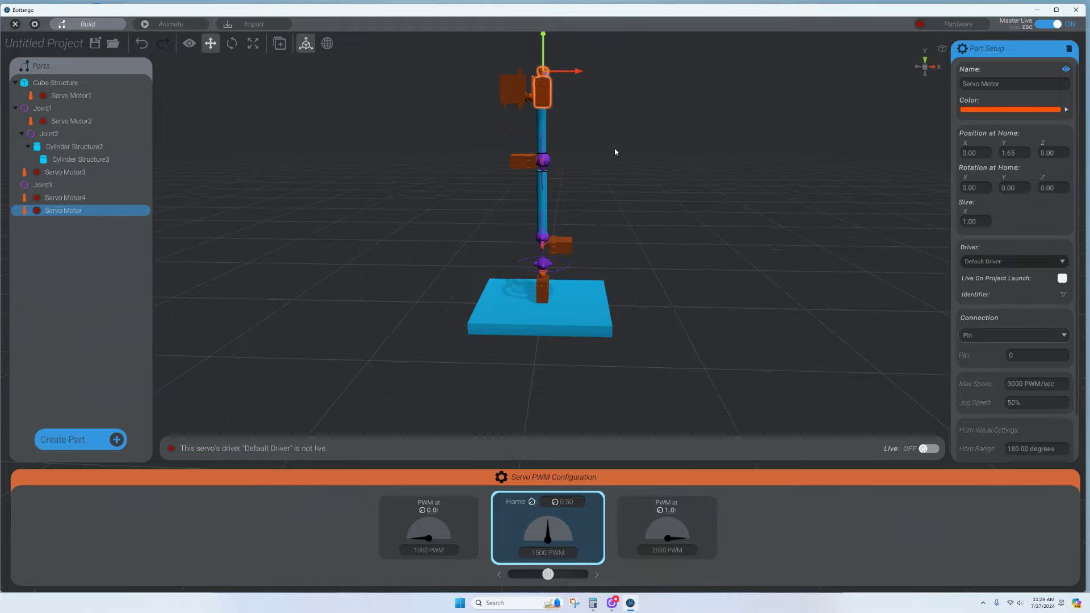
{"action": "mouse_move", "coordinate": [615, 154]}
{"action": "right_mouse_down"}
{"action": "mouse_move", "coordinate": [632, 216]}
{"action": "mouse_move", "coordinate": [620, 167]}
{"action": "right_mouse_up"}
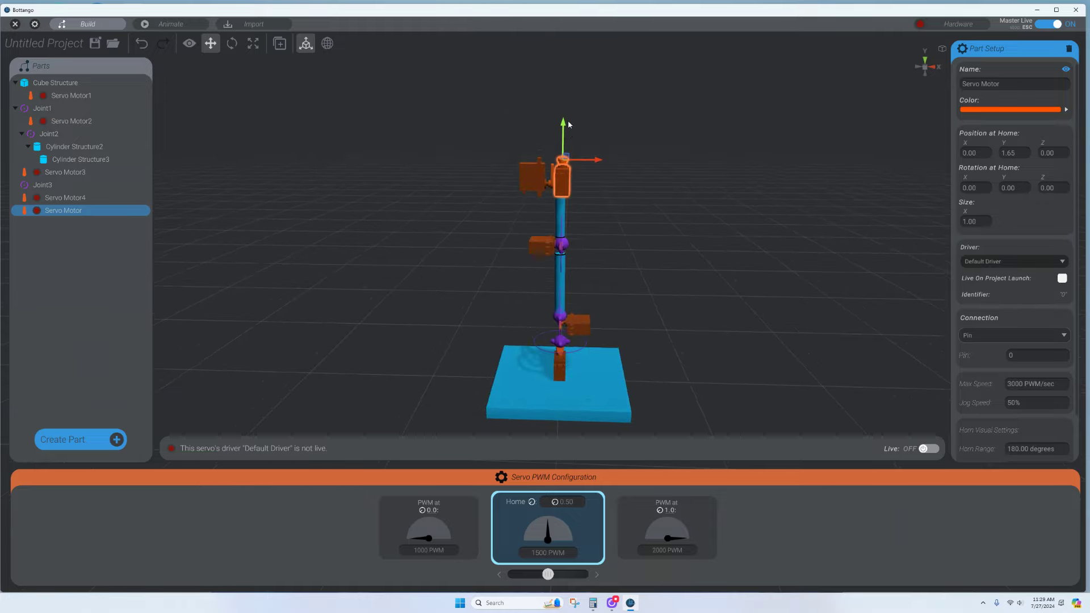
{"action": "left_click_drag", "start_coordinate": [564, 125], "coordinate": [563, 123]}
- Rotate the raised servo motor about its vertical axis, setting its Y rotation at home to 270
{"action": "left_click", "coordinate": [233, 45]}
{"action": "left_click_drag", "start_coordinate": [529, 161], "coordinate": [449, 157]}
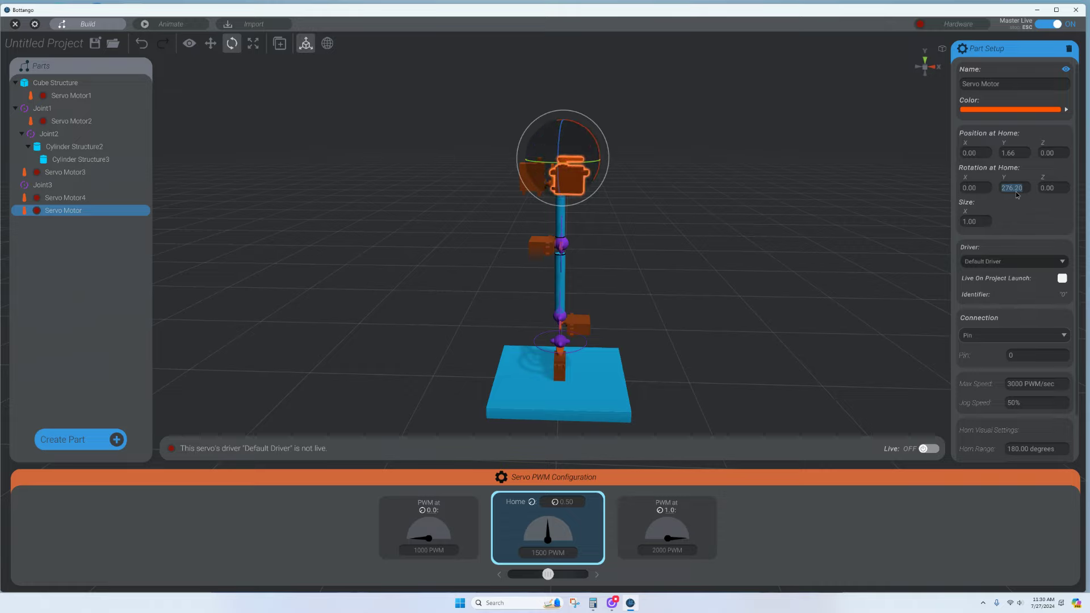
{"action": "type", "text": "270"}
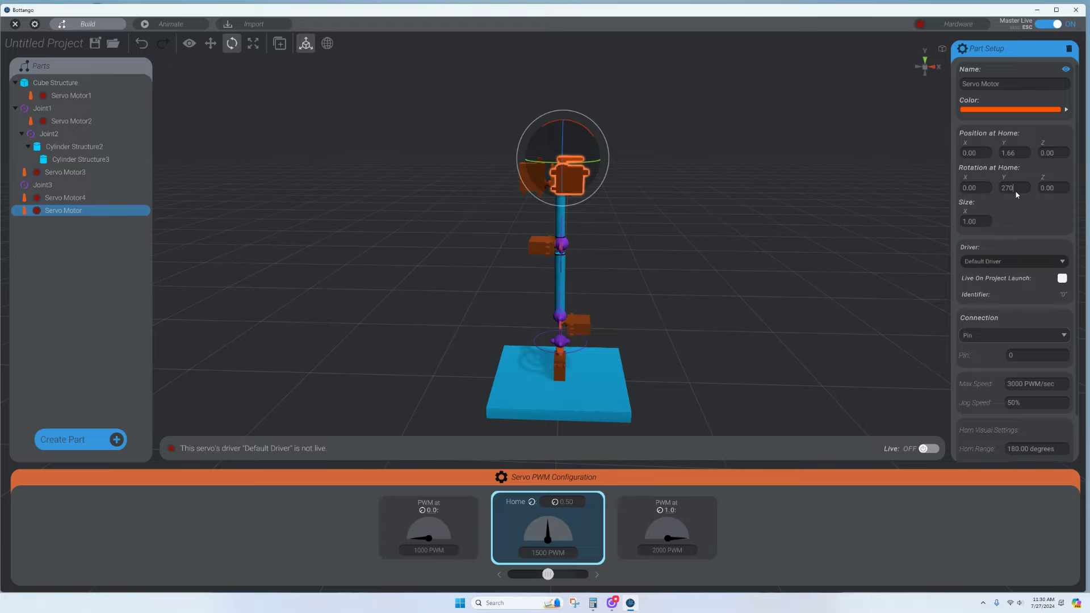
{"action": "key", "text": "Return"}
{"action": "left_click", "coordinate": [720, 216]}
{"action": "left_click", "coordinate": [567, 173]}
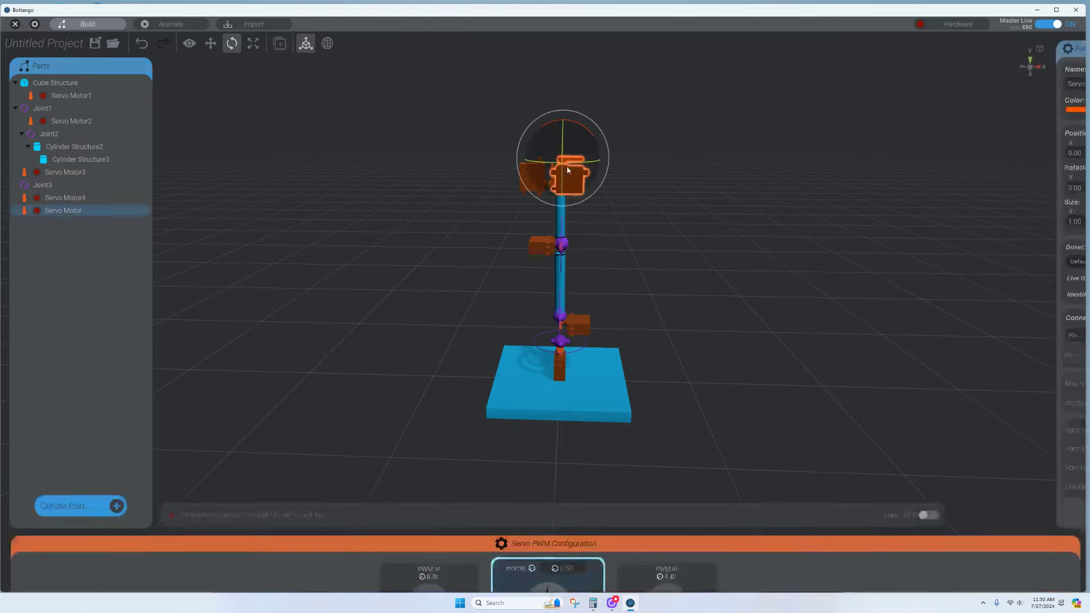
- Align the rotated servo motor against Servo Motor4 at about X -0.06, Y 1.68, Z -0.02
{"action": "left_click", "coordinate": [210, 45]}
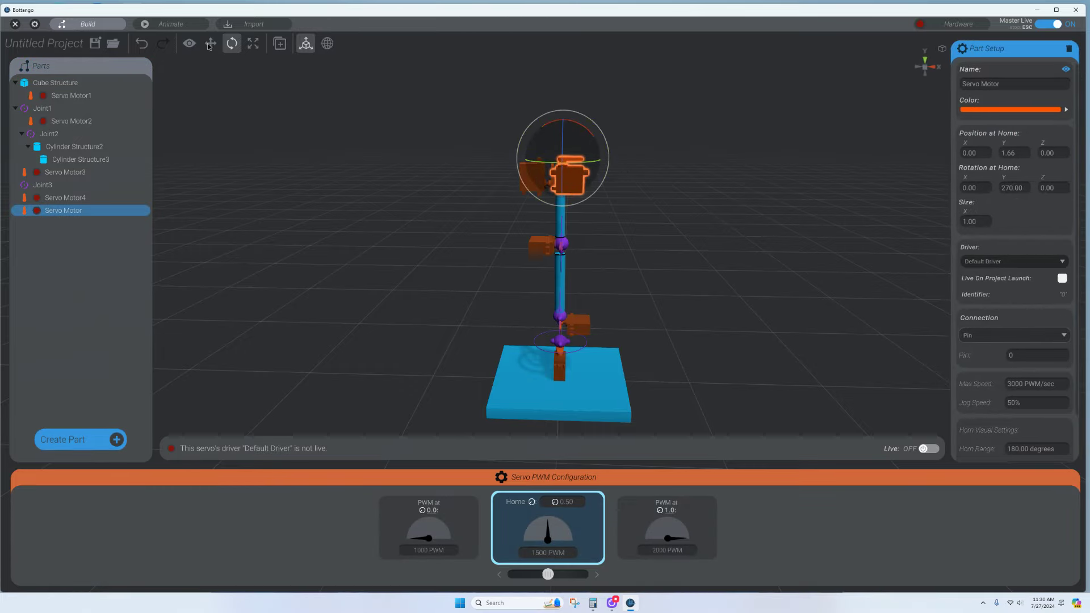
{"action": "left_click_drag", "start_coordinate": [555, 149], "coordinate": [552, 151]}
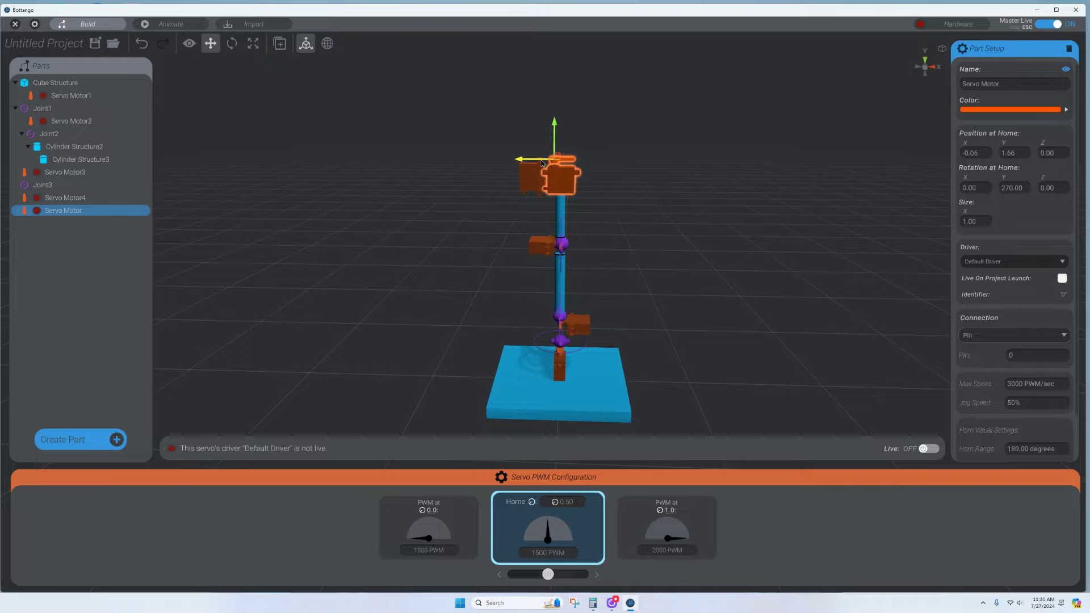
{"action": "right_click_drag", "start_coordinate": [552, 151], "coordinate": [523, 173]}
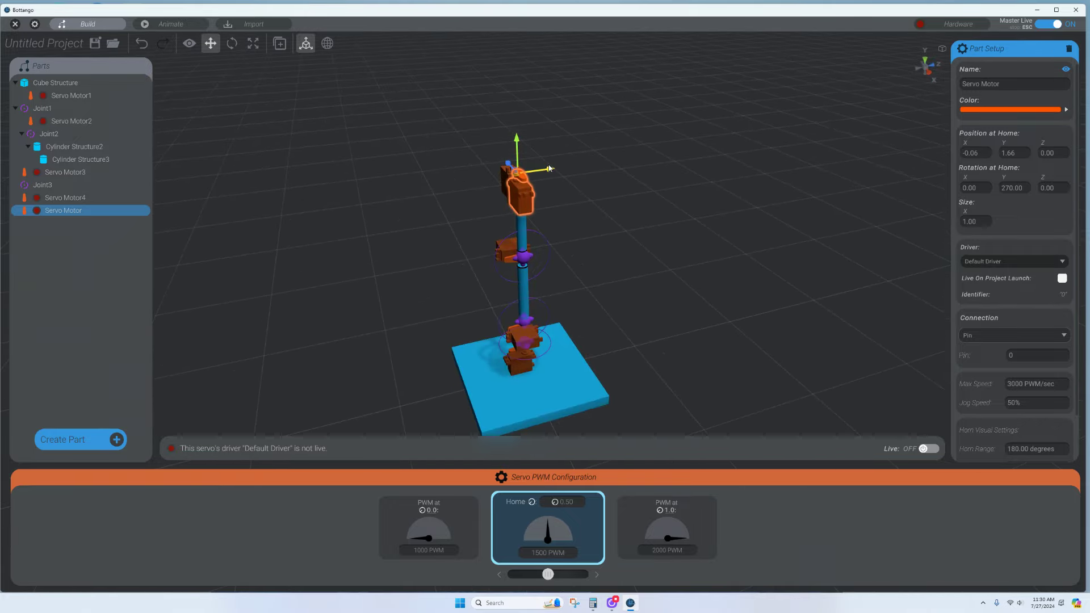
{"action": "left_click_drag", "start_coordinate": [549, 170], "coordinate": [545, 170]}
{"action": "right_click_drag", "start_coordinate": [546, 170], "coordinate": [582, 157]}
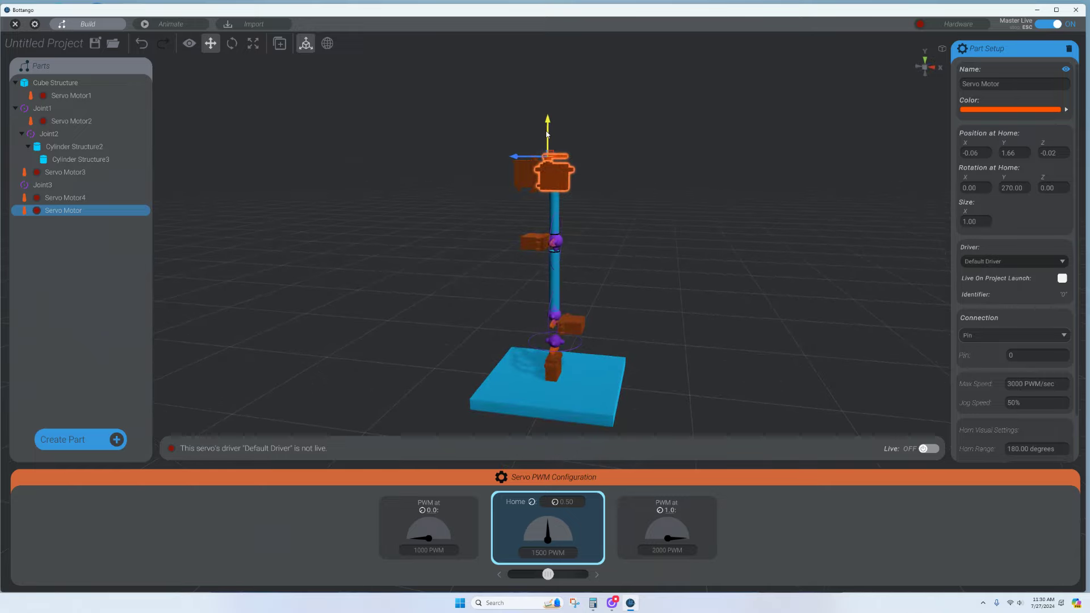
{"action": "left_click", "coordinate": [651, 225]}
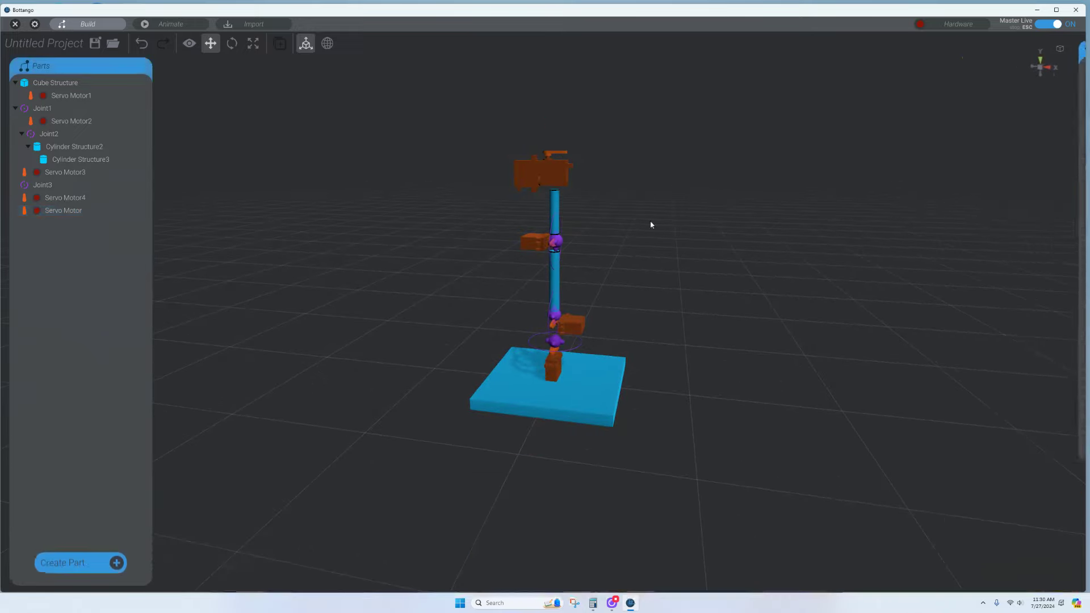
{"action": "left_click", "coordinate": [561, 179]}
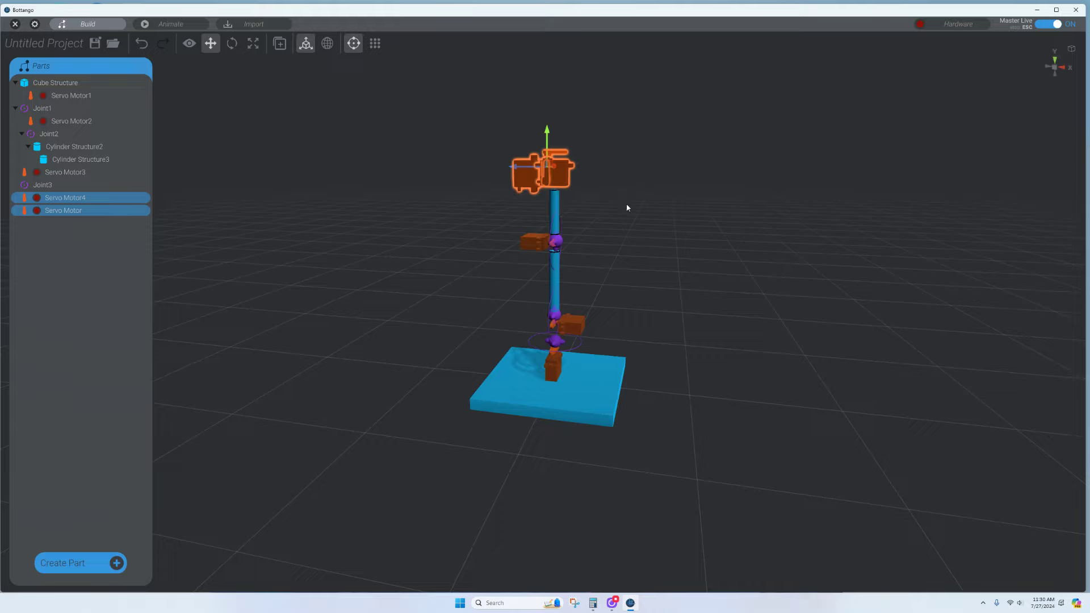
{"action": "left_click", "coordinate": [559, 165]}
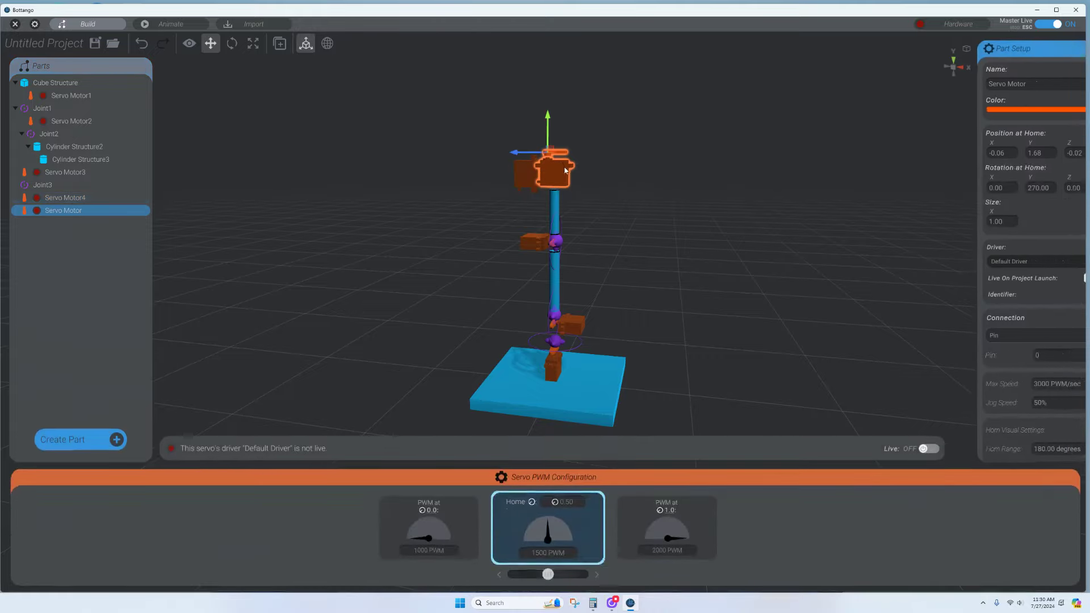
- Rename the aligned servo motor to Servo Motor5 and open its pin number for editing
{"action": "left_click", "coordinate": [1024, 83]}
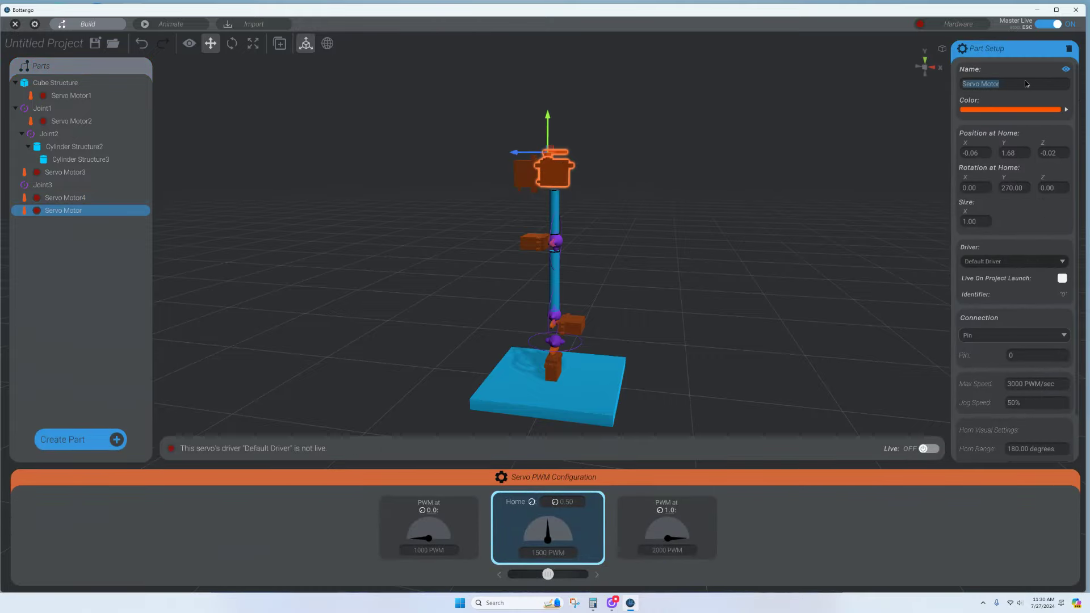
{"action": "type", "text": "5"}
{"action": "left_click", "coordinate": [1029, 357]}
{"action": "left_click", "coordinate": [792, 230]}
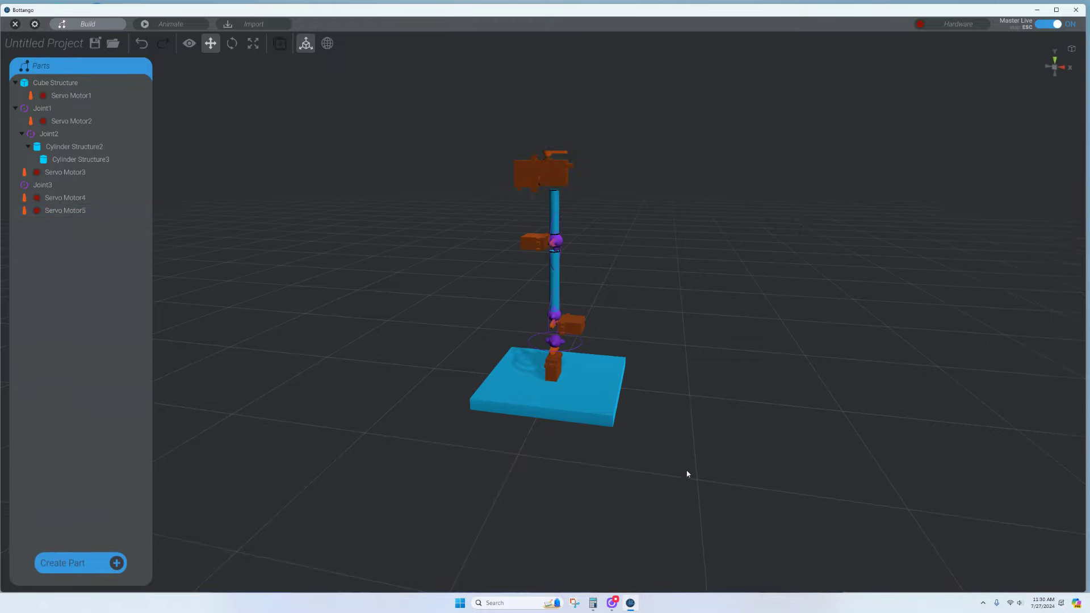
- Create a new joint and raise it to the top of the arm, at a Y position of about 1.66
{"action": "left_click", "coordinate": [85, 566]}
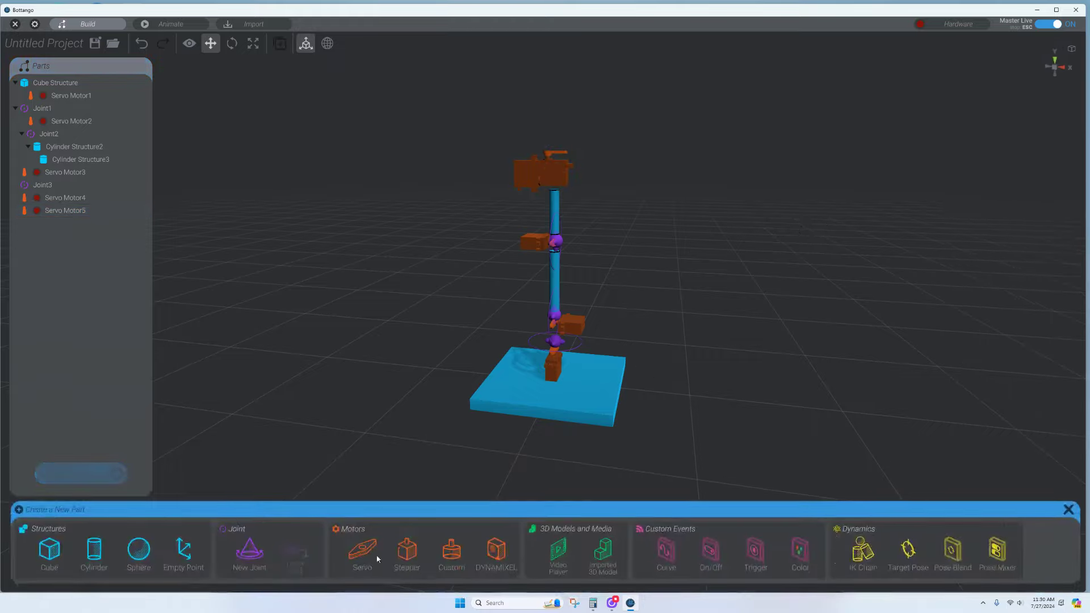
{"action": "left_click", "coordinate": [250, 562]}
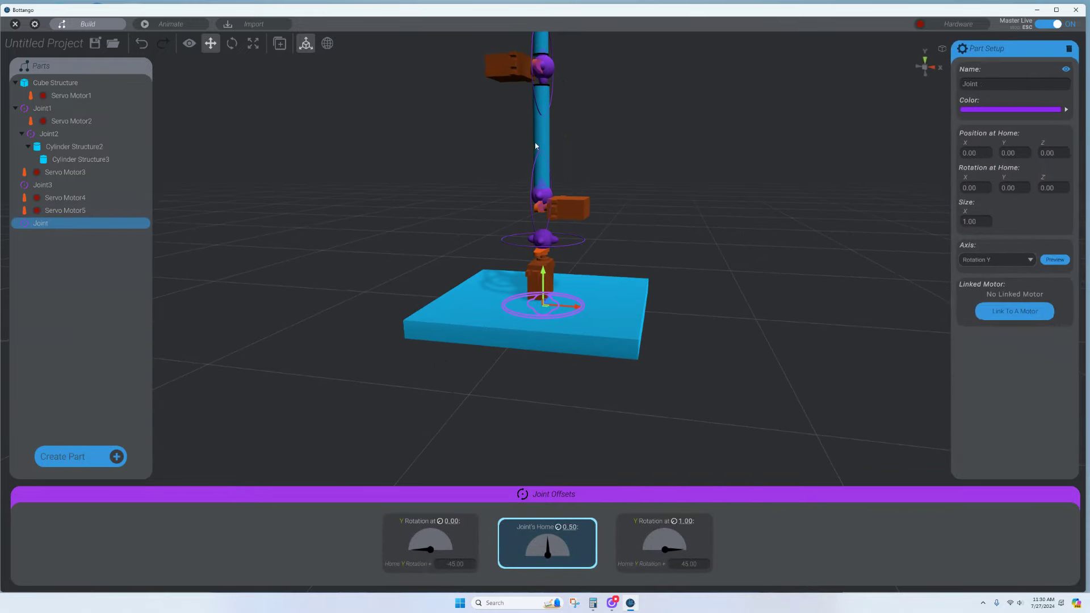
{"action": "left_click_drag", "start_coordinate": [525, 296], "coordinate": [524, 120]}
{"action": "scroll", "coordinate": [524, 119], "scroll_direction": "down", "scroll_amount": 3}
{"action": "right_click_drag", "start_coordinate": [524, 120], "coordinate": [549, 176]}
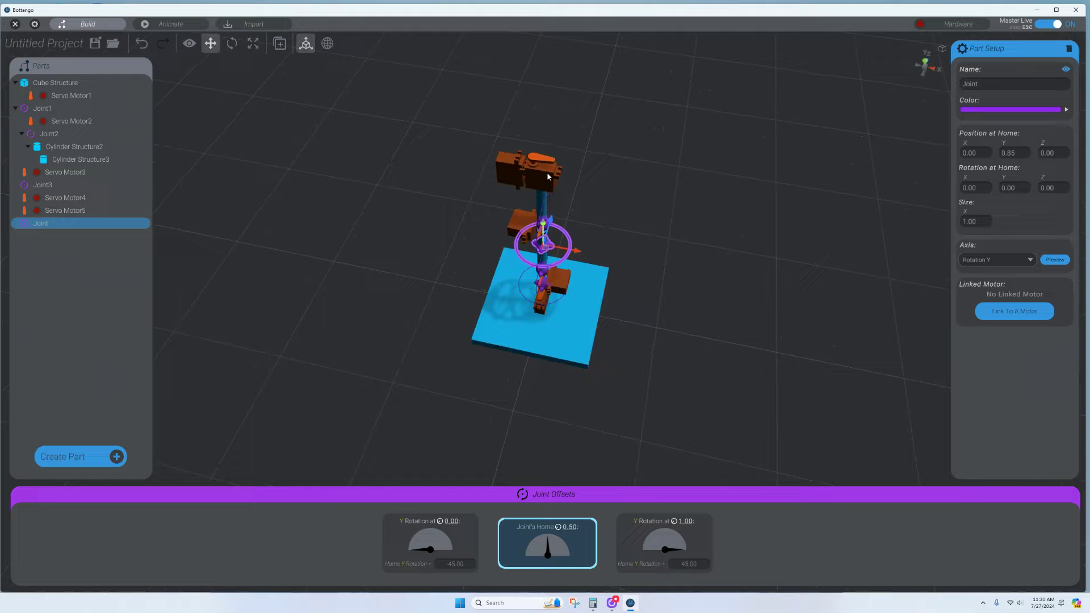
{"action": "left_click_drag", "start_coordinate": [544, 227], "coordinate": [535, 131]}
{"action": "right_click_drag", "start_coordinate": [534, 131], "coordinate": [584, 177]}
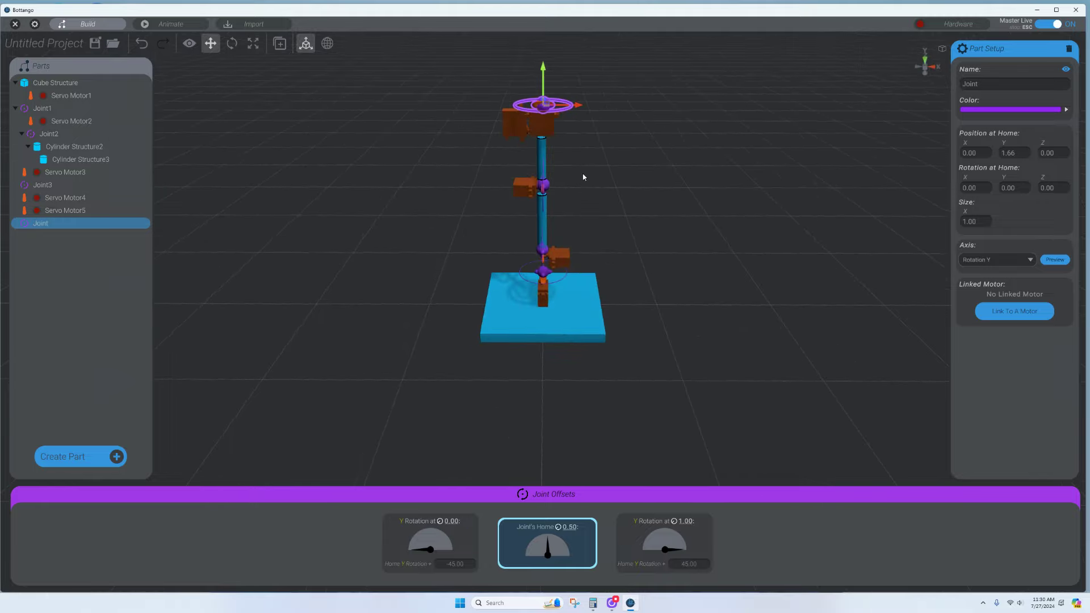
- Raise the new joint just above Servo Motor5 to a Y position of about 1.72 and rename it Joint6
{"action": "left_click", "coordinate": [543, 59]}
{"action": "left_click_drag", "start_coordinate": [545, 70], "coordinate": [544, 61]}
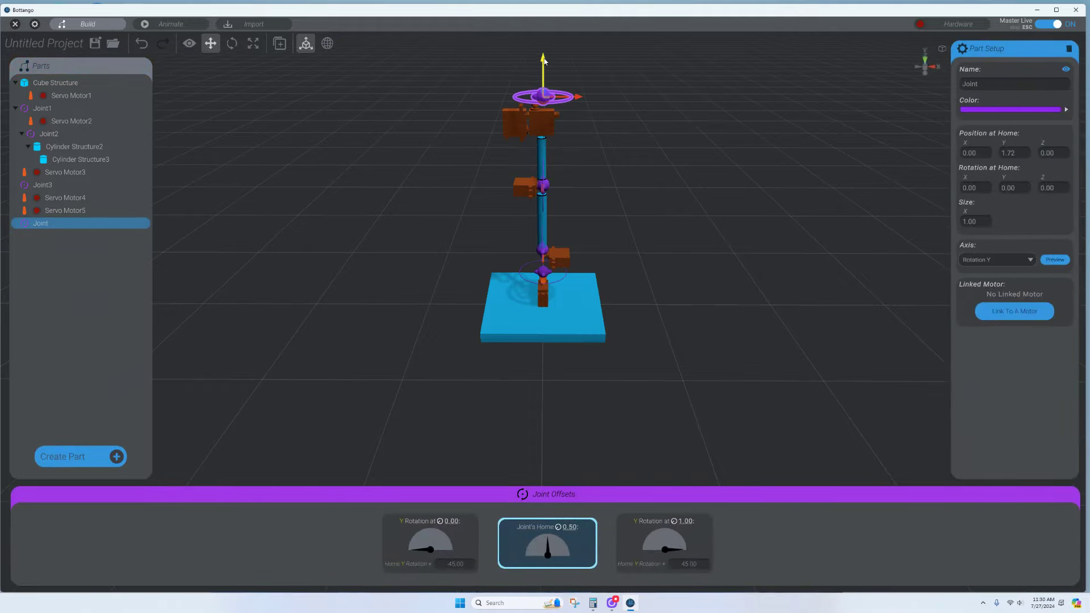
{"action": "left_click", "coordinate": [992, 81]}
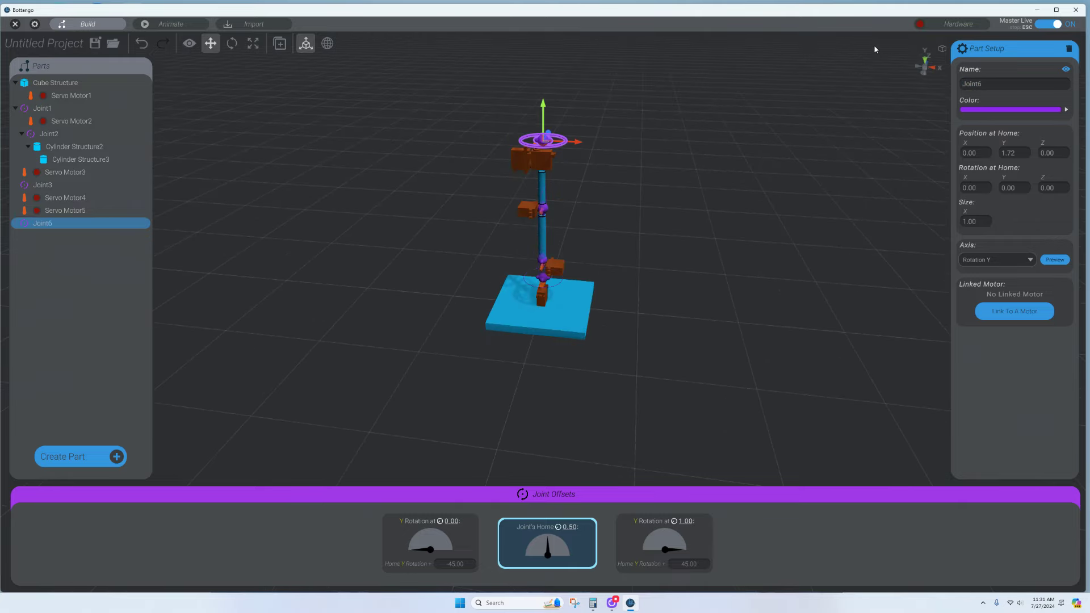
{"action": "left_click", "coordinate": [359, 335]}
- Create another servo motor and raise it above Joint6 to a Y position of about 2.02
{"action": "left_click", "coordinate": [111, 563]}
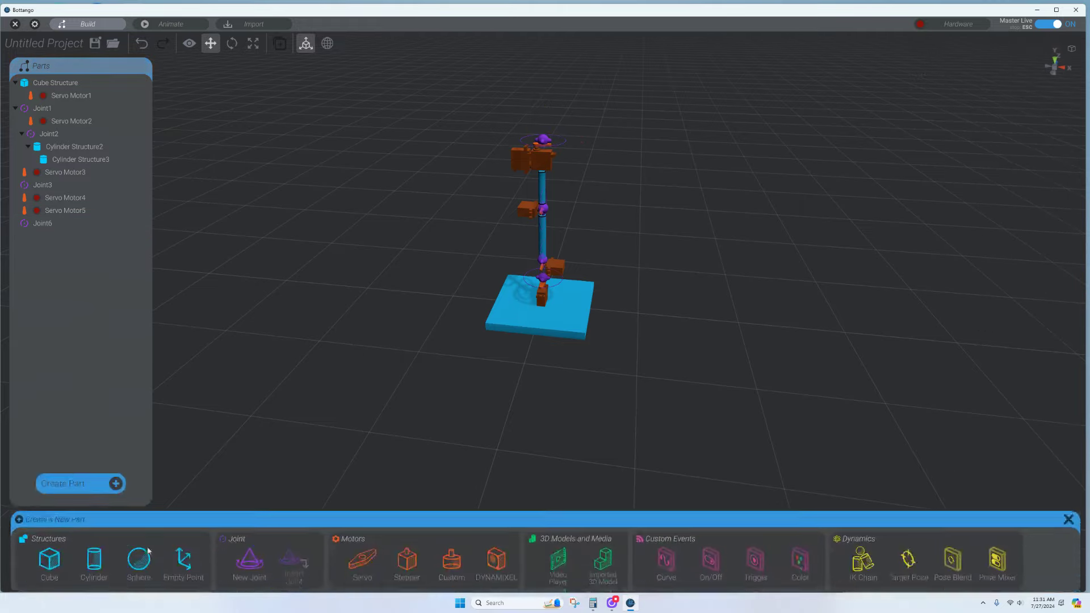
{"action": "left_click", "coordinate": [361, 551]}
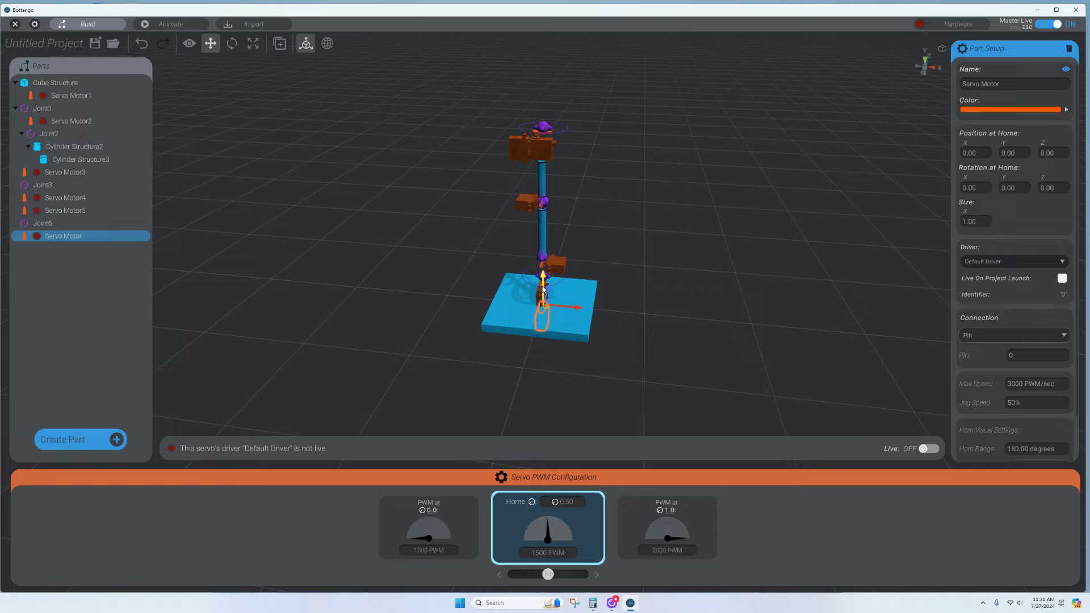
{"action": "left_click_drag", "start_coordinate": [543, 278], "coordinate": [510, 105]}
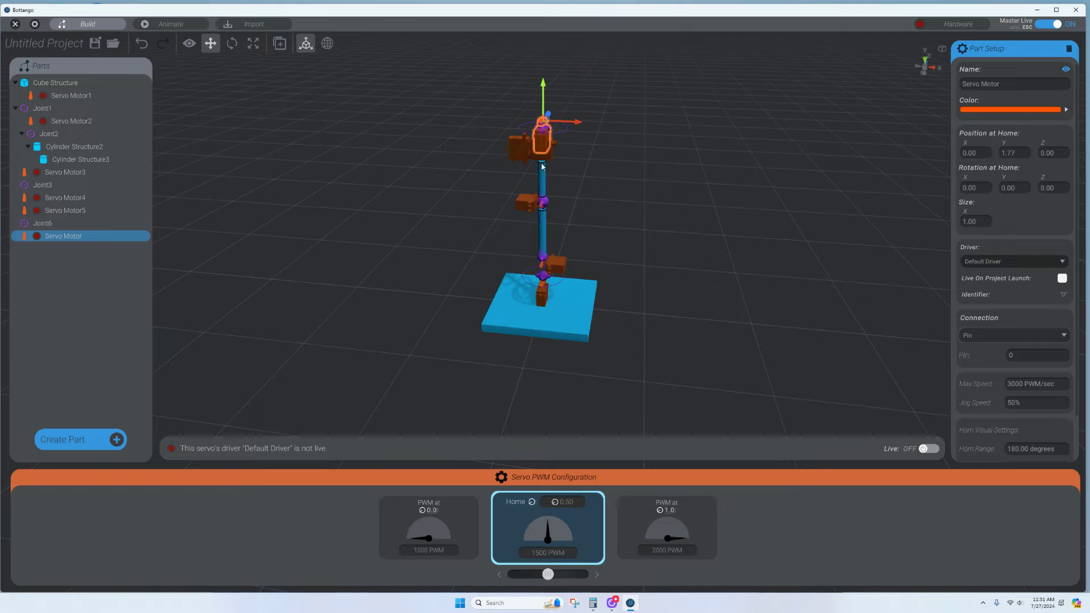
{"action": "right_click_drag", "start_coordinate": [499, 120], "coordinate": [545, 80]}
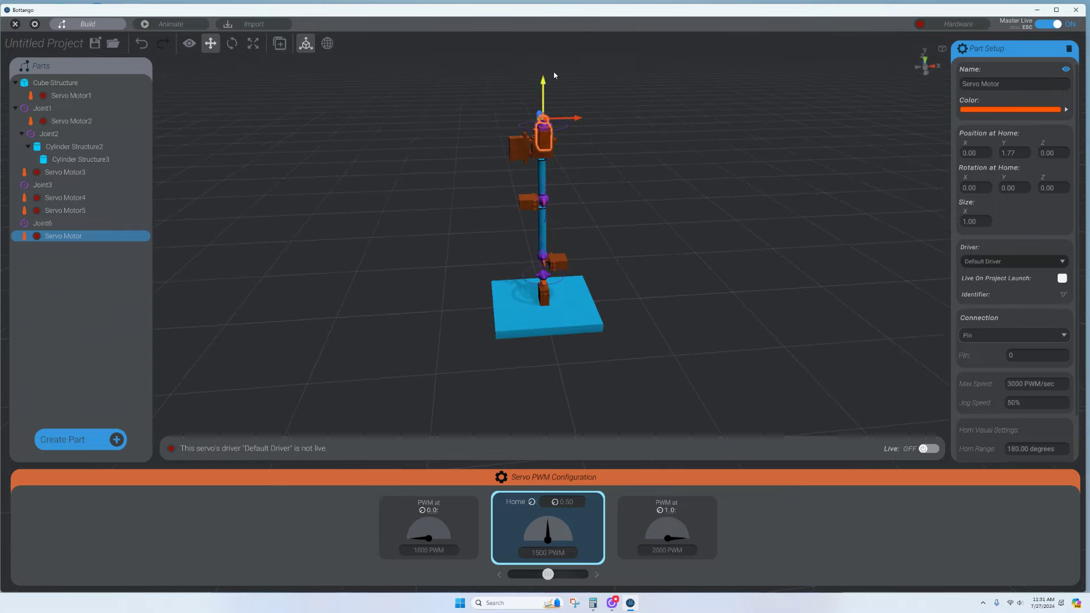
{"action": "left_click_drag", "start_coordinate": [545, 84], "coordinate": [544, 53]}
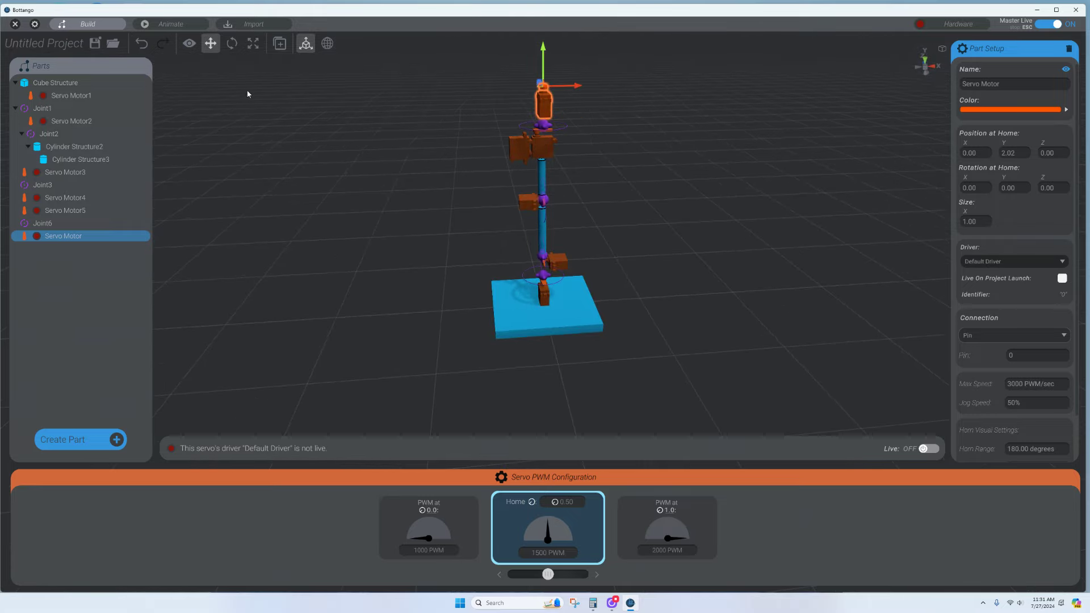
- Rotate the new topmost servo motor about its vertical axis, setting its Y rotation at home to 90
{"action": "left_click", "coordinate": [232, 44]}
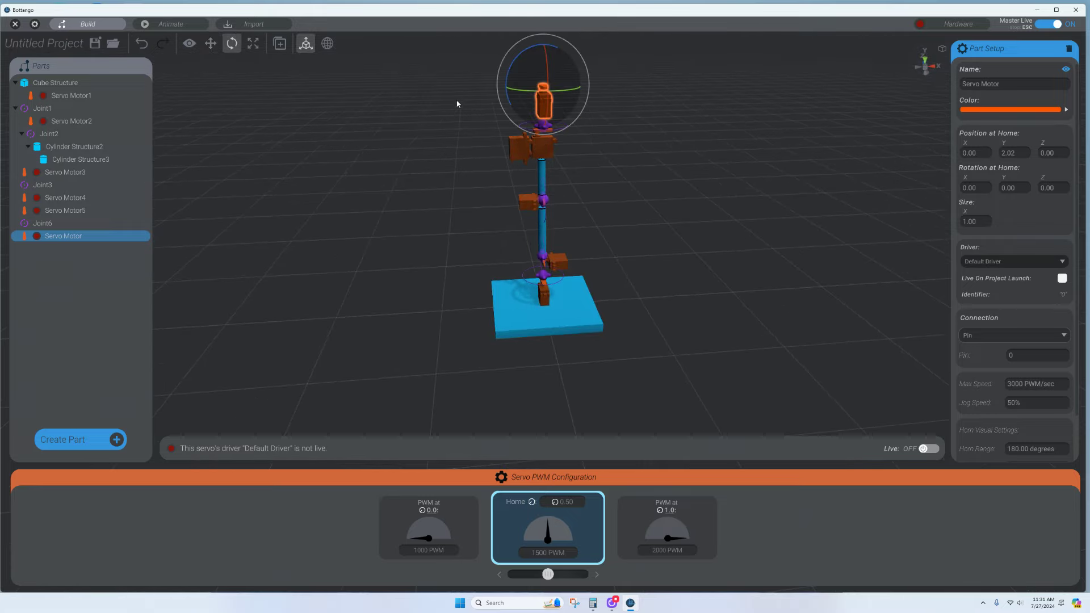
{"action": "right_click_drag", "start_coordinate": [454, 102], "coordinate": [566, 90]}
{"action": "left_click_drag", "start_coordinate": [565, 90], "coordinate": [476, 65]}
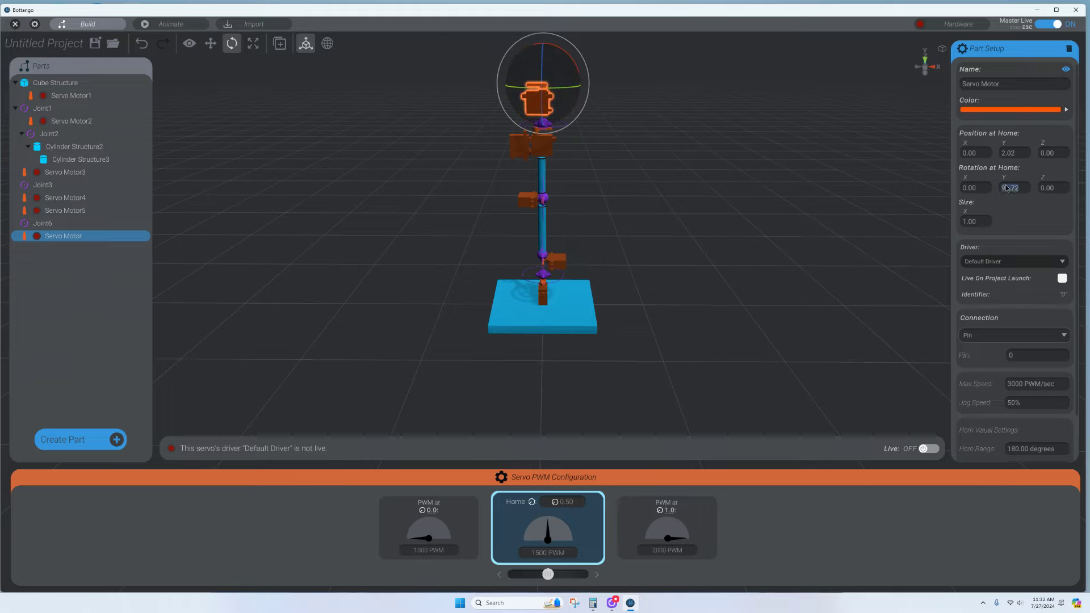
{"action": "type", "text": "0"}
{"action": "key", "text": "Return"}
- Tilt the topmost servo motor onto its side by setting its Z rotation at home to 90
{"action": "right_click_drag", "start_coordinate": [657, 108], "coordinate": [523, 63]}
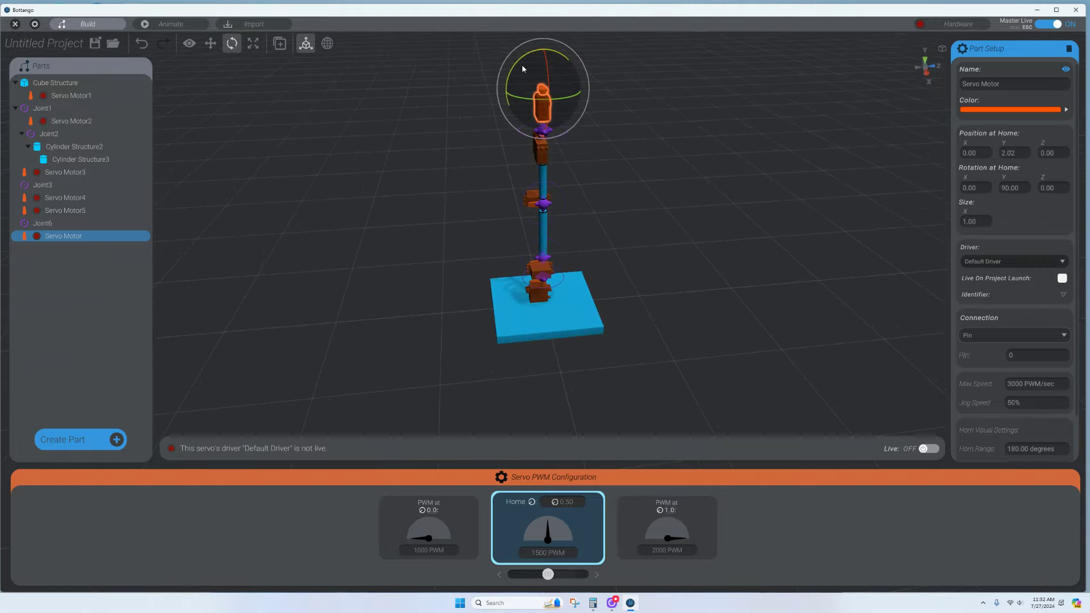
{"action": "left_click_drag", "start_coordinate": [516, 64], "coordinate": [540, 81]}
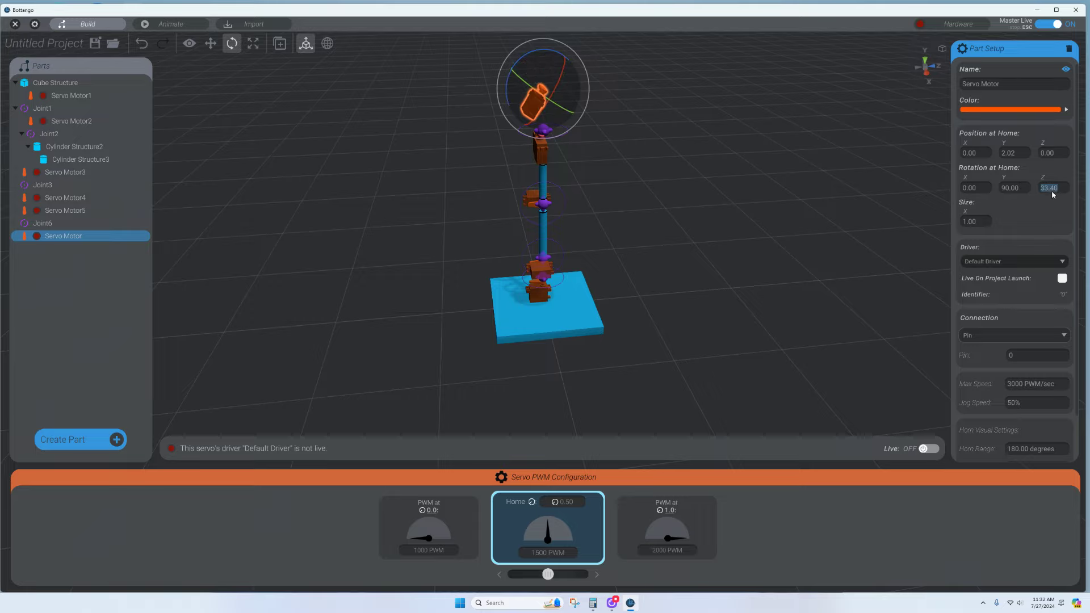
{"action": "type", "text": "90"}
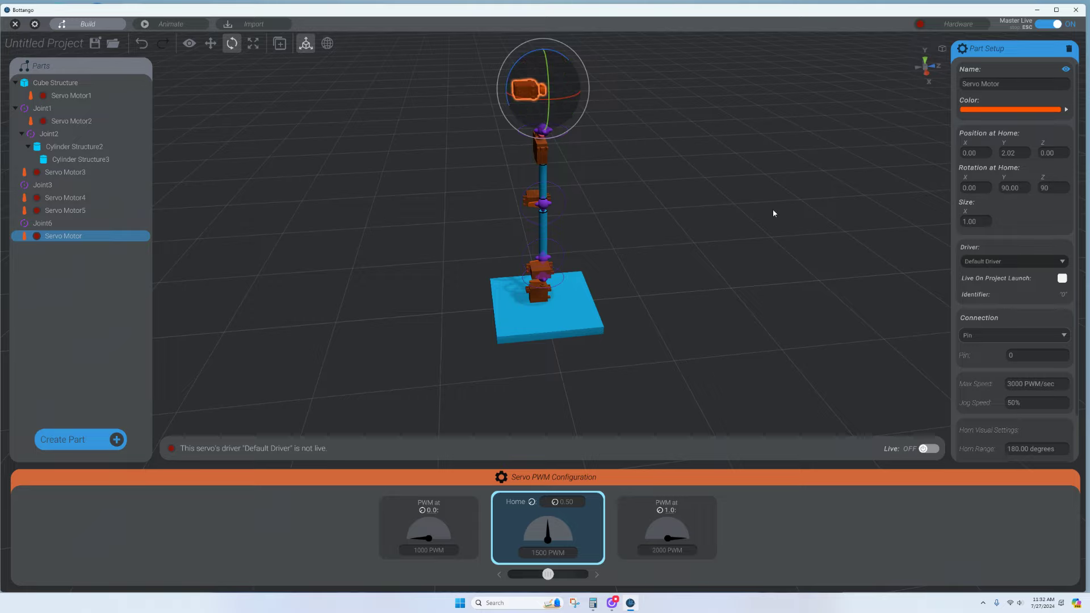
{"action": "left_click", "coordinate": [772, 209]}
{"action": "left_click", "coordinate": [523, 94]}
- Lower the topmost servo motor to just above Joint6, at a Y position of about 1.77 and a Z position of about 0.12
{"action": "left_click", "coordinate": [209, 45]}
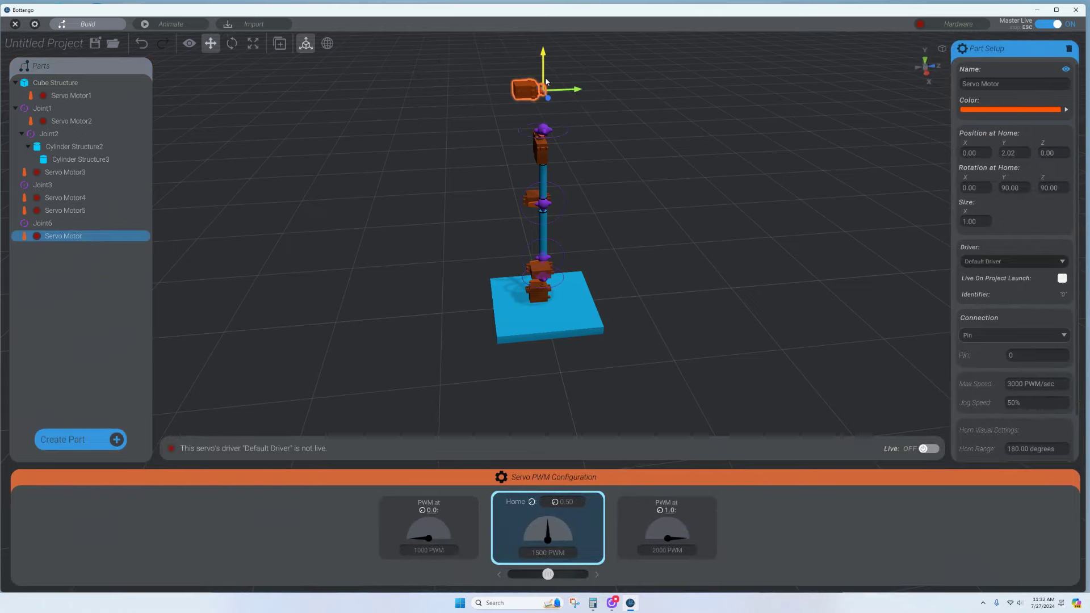
{"action": "left_click_drag", "start_coordinate": [546, 63], "coordinate": [547, 97]}
{"action": "right_click_drag", "start_coordinate": [546, 94], "coordinate": [633, 148]}
{"action": "mouse_move", "coordinate": [547, 101]}
{"action": "left_mouse_down"}
{"action": "mouse_move", "coordinate": [546, 76]}
{"action": "mouse_move", "coordinate": [546, 87]}
{"action": "left_mouse_up"}
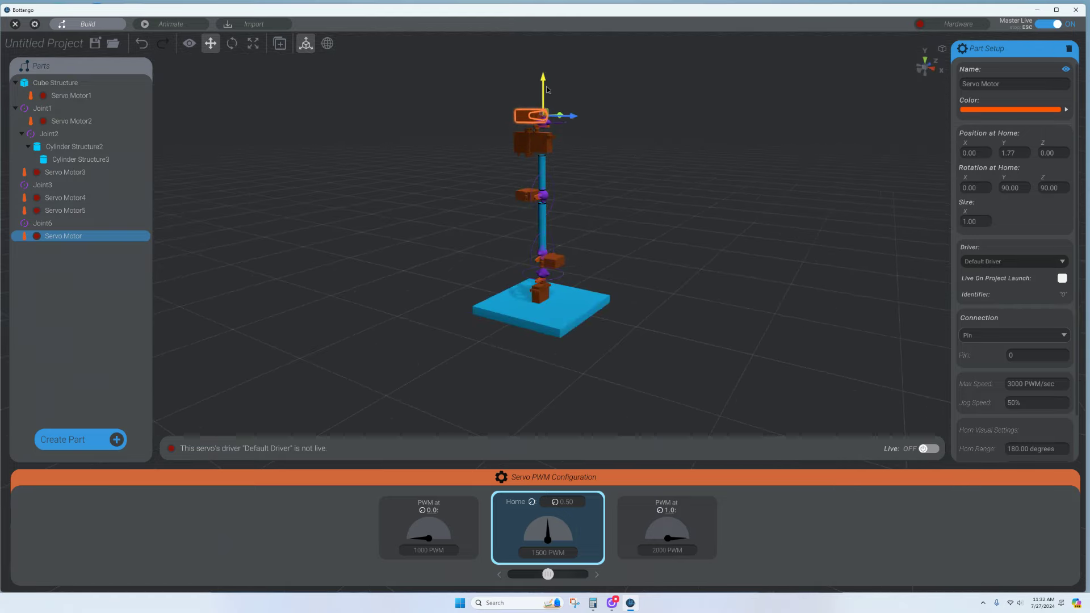
{"action": "right_click_drag", "start_coordinate": [546, 85], "coordinate": [1032, 93]}
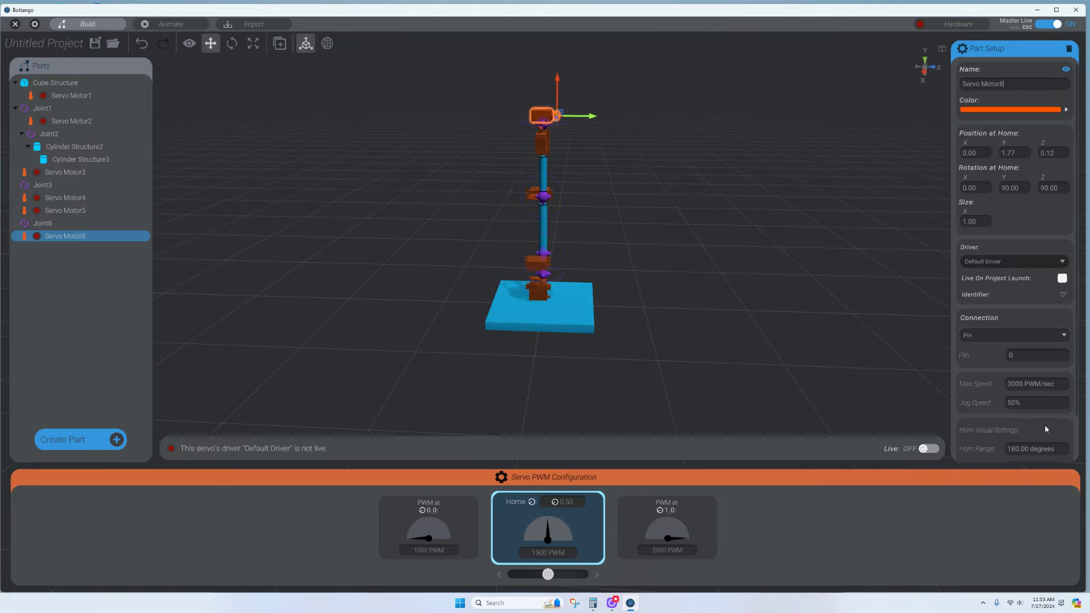
- Set the topmost servo motor's pin to 8 and name the motor Servo Motor6
{"action": "scroll", "coordinate": [1044, 425], "scroll_direction": "down", "scroll_amount": 2}
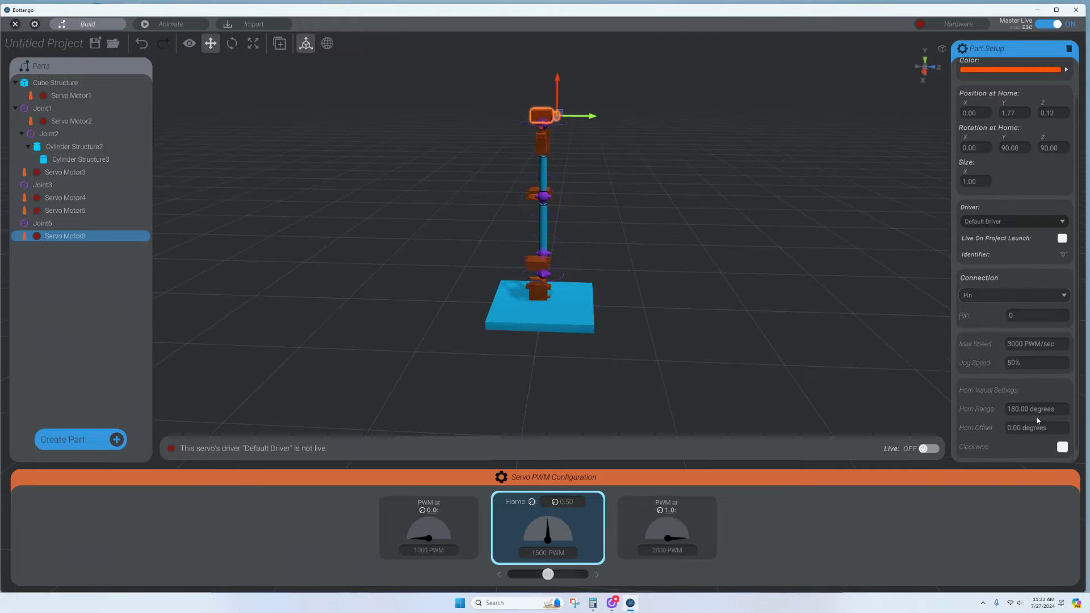
{"action": "left_click", "coordinate": [1027, 317]}
{"action": "scroll", "coordinate": [1042, 89], "scroll_direction": "up", "scroll_amount": 2}
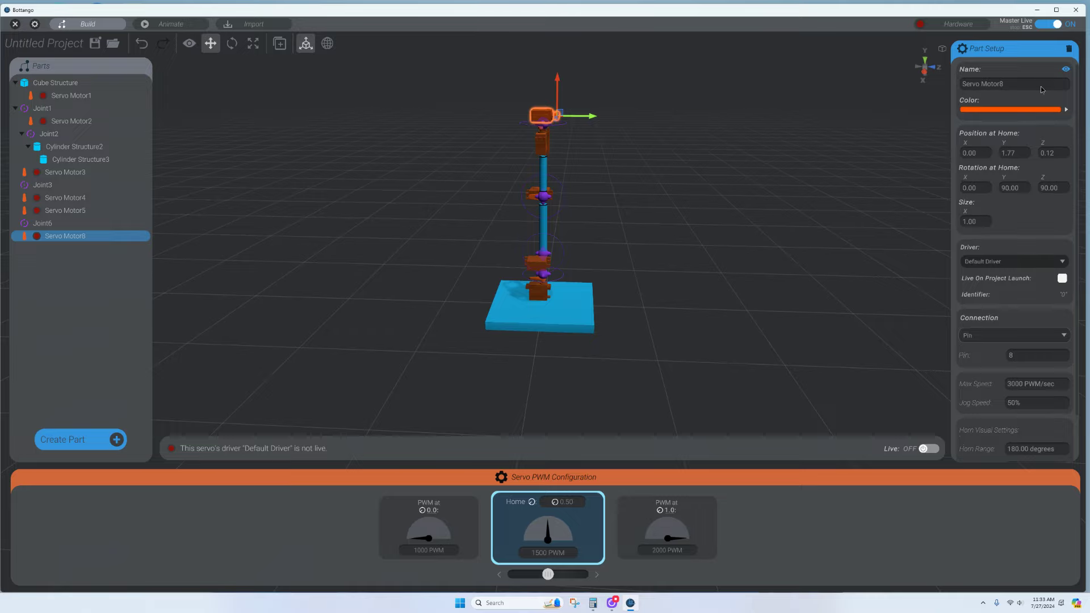
{"action": "left_click", "coordinate": [1041, 85]}
{"action": "key", "text": "End"}
{"action": "key", "text": "BackSpace"}
{"action": "type", "text": "6"}
{"action": "left_click", "coordinate": [755, 193]}
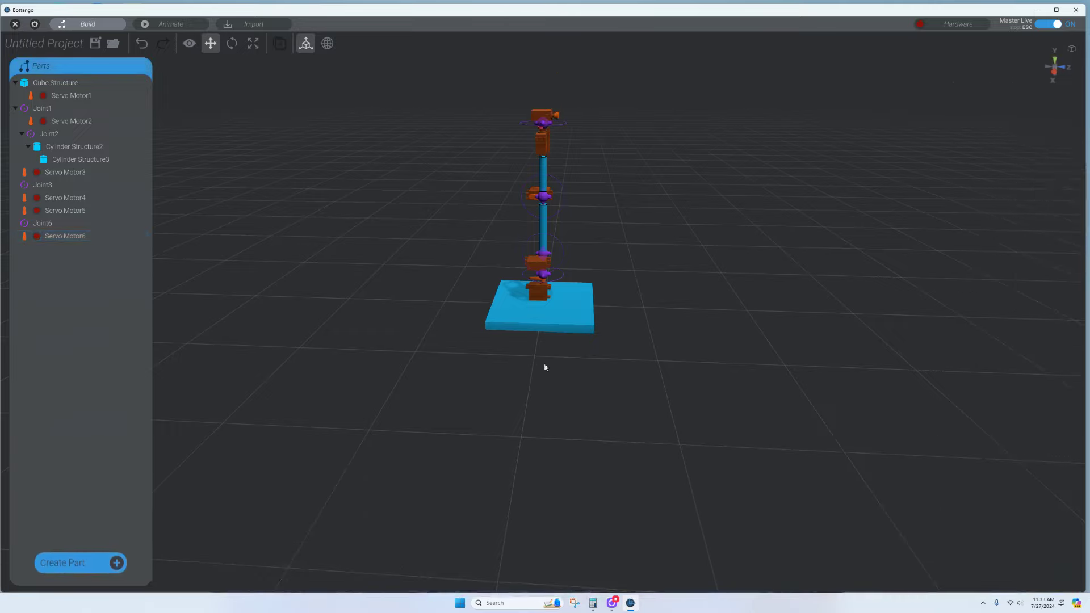
- Link Joint6 to Servo Motor5 as its driving motor
{"action": "left_click", "coordinate": [45, 235]}
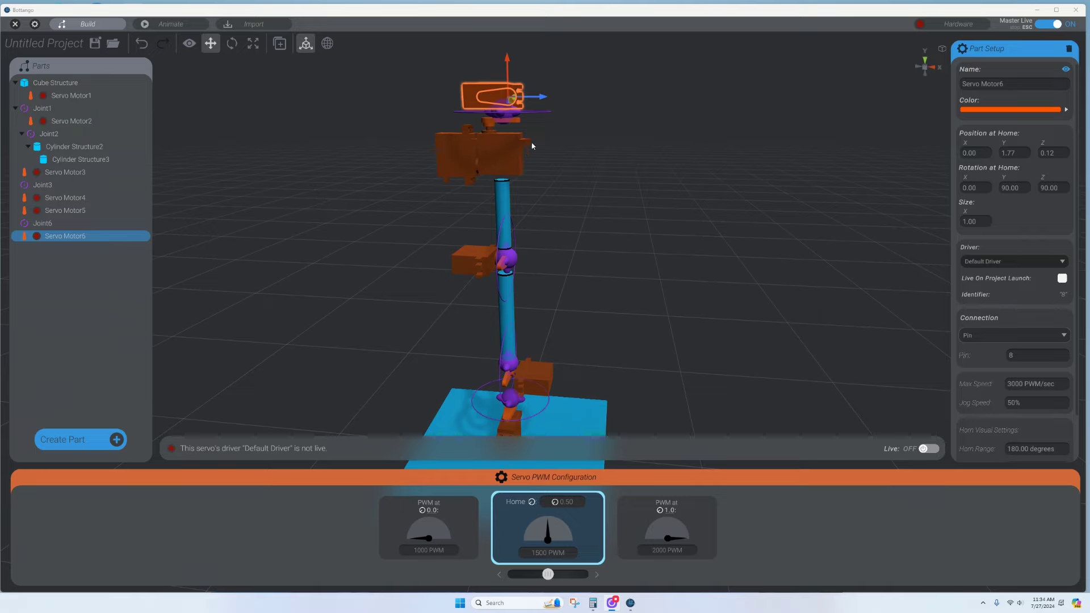
{"action": "left_click", "coordinate": [534, 121]}
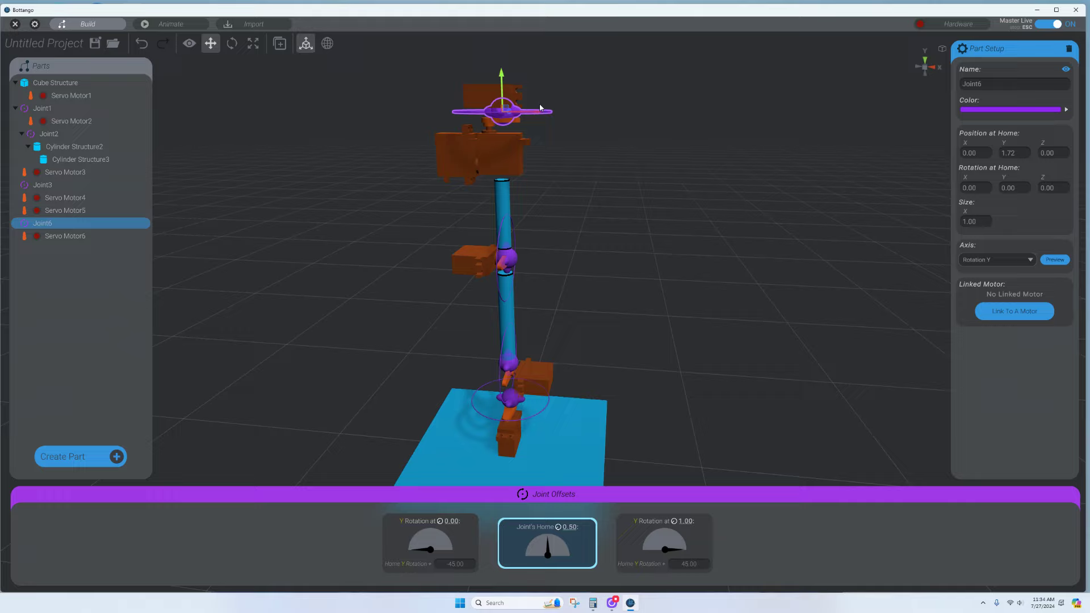
{"action": "left_click", "coordinate": [1046, 312]}
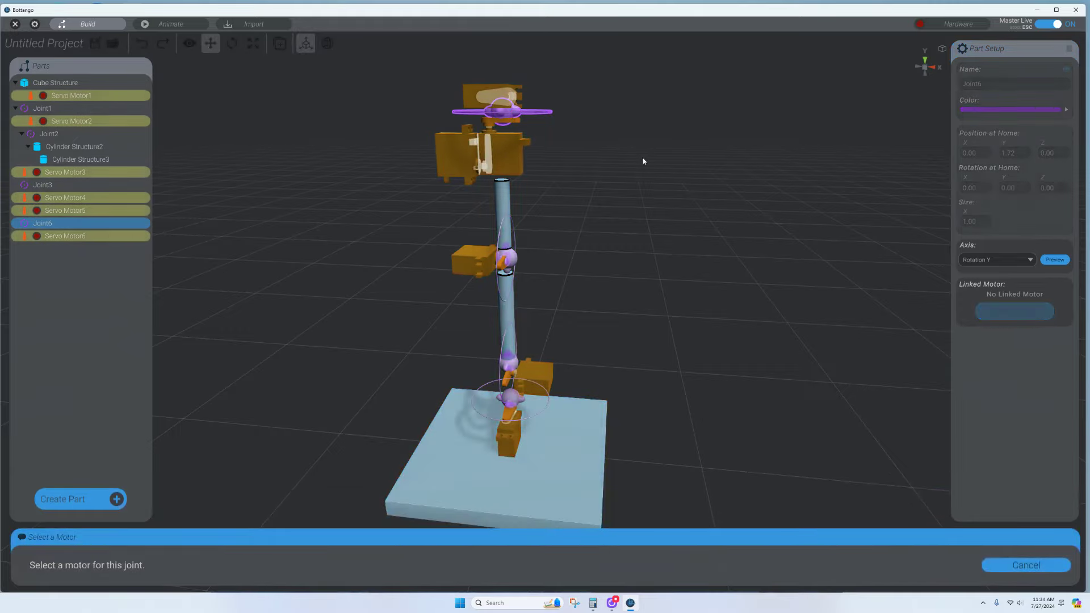
{"action": "left_click", "coordinate": [516, 154]}
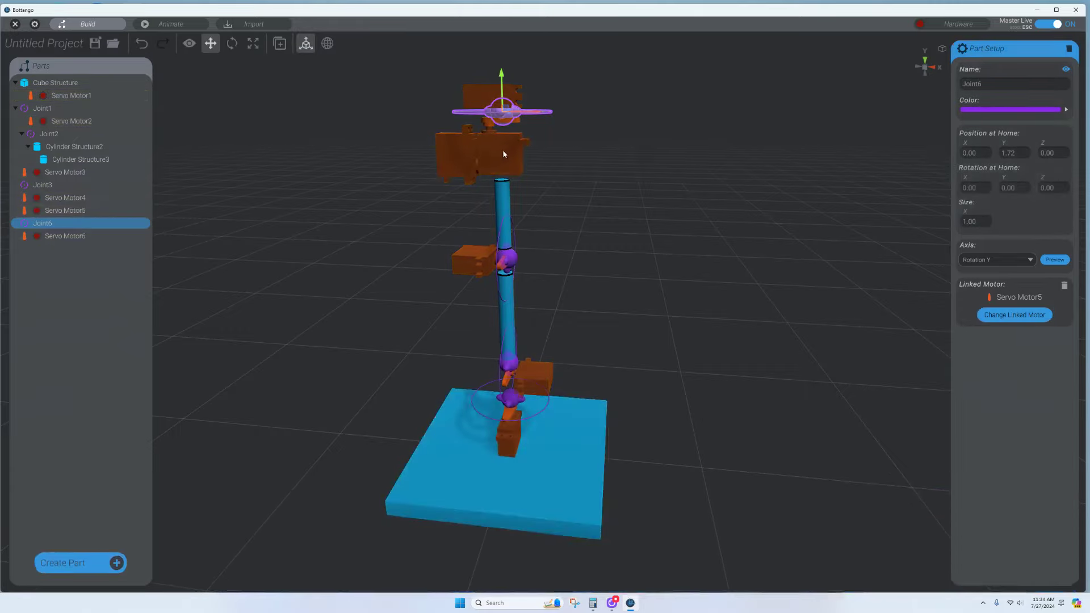
- Check the motors around the joint linked to Servo Motor5 and rename that joint Joint5
{"action": "left_click", "coordinate": [493, 90]}
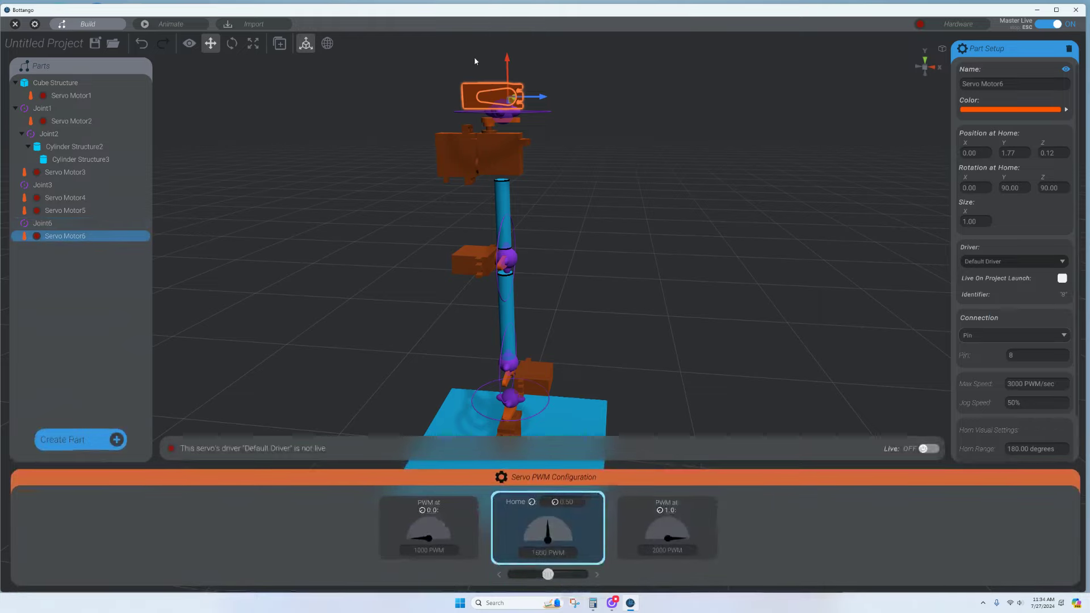
{"action": "left_click", "coordinate": [528, 200]}
{"action": "left_click", "coordinate": [505, 156]}
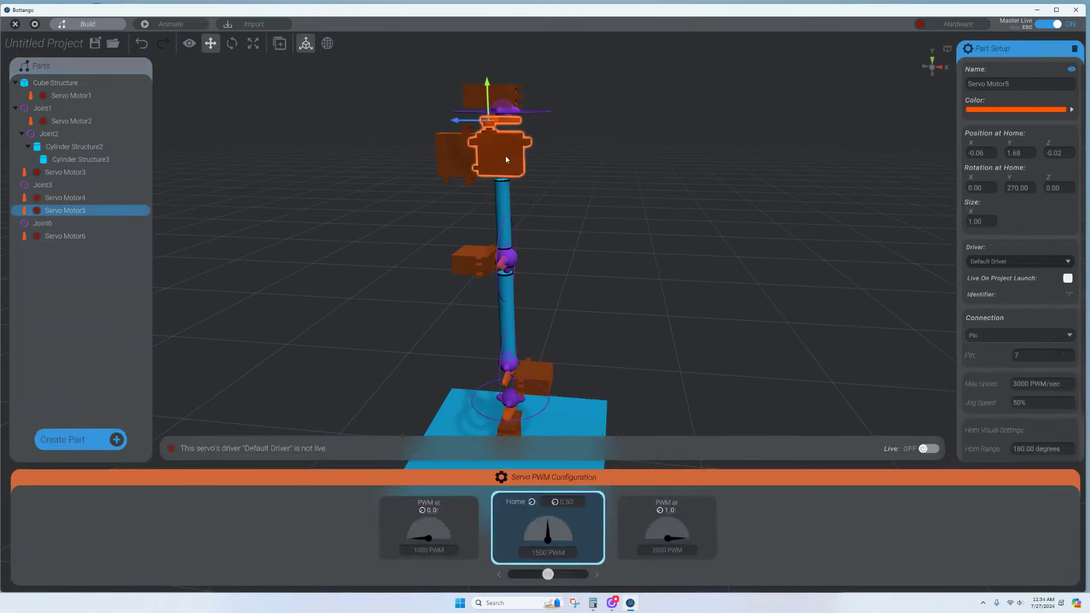
{"action": "left_click", "coordinate": [519, 95]}
{"action": "left_click", "coordinate": [503, 118]}
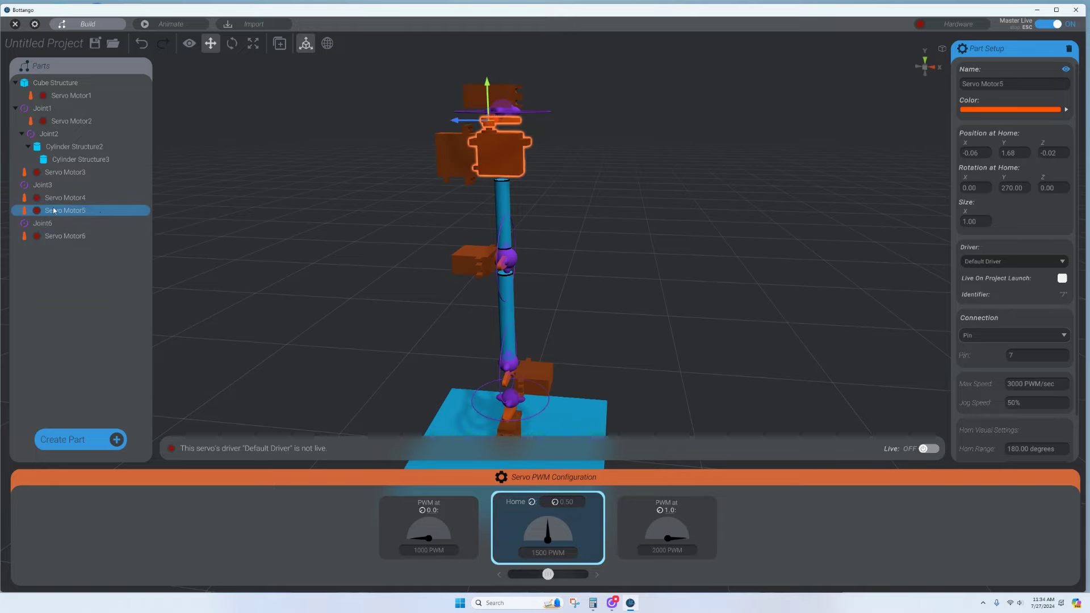
{"action": "left_click", "coordinate": [40, 221]}
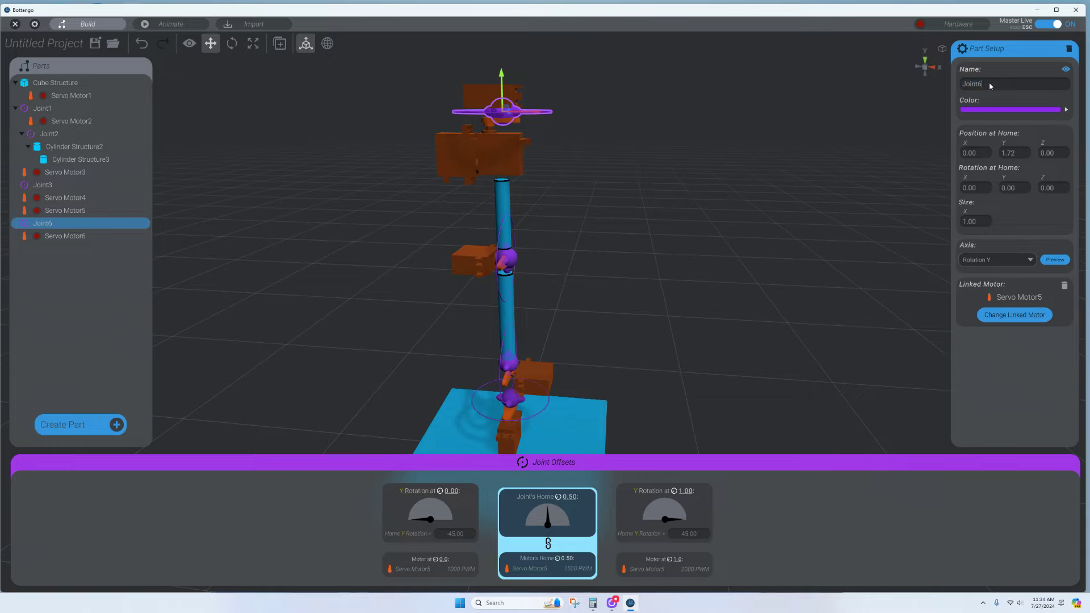
{"action": "left_click", "coordinate": [861, 137]}
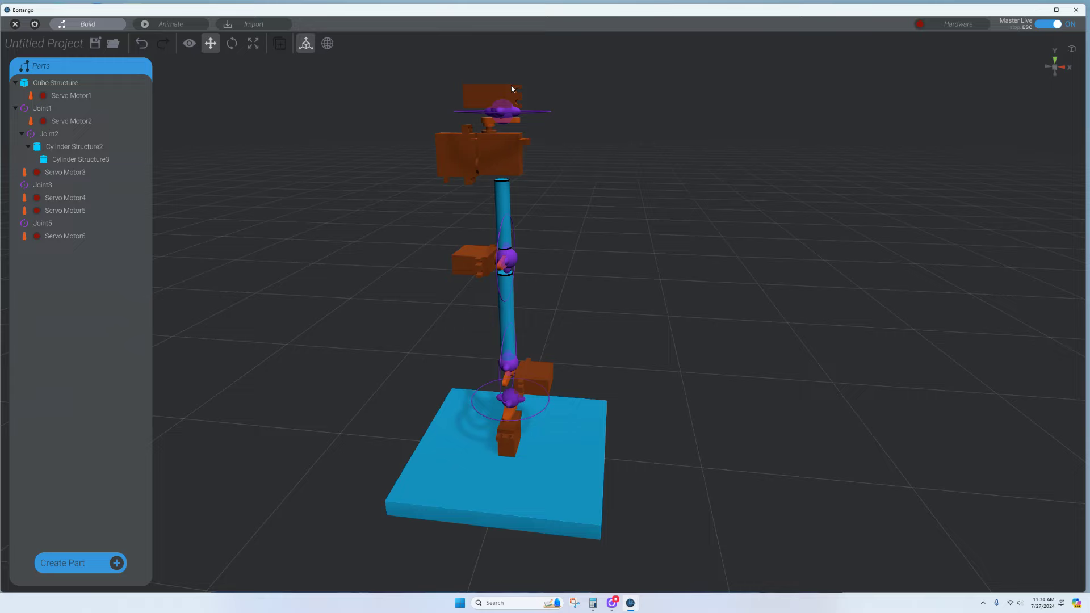
- Create a new joint and raise it above Servo Motor6 to a Y position of about 1.89
{"action": "left_click", "coordinate": [510, 92]}
{"action": "left_click", "coordinate": [93, 437]}
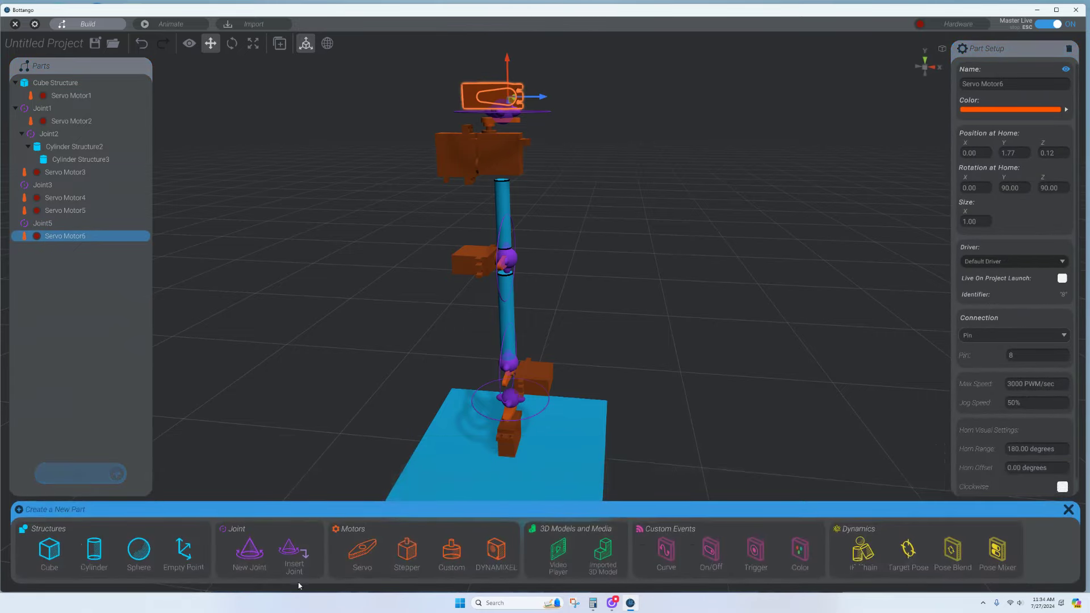
{"action": "left_click", "coordinate": [256, 559]}
{"action": "left_click_drag", "start_coordinate": [546, 280], "coordinate": [564, 110]}
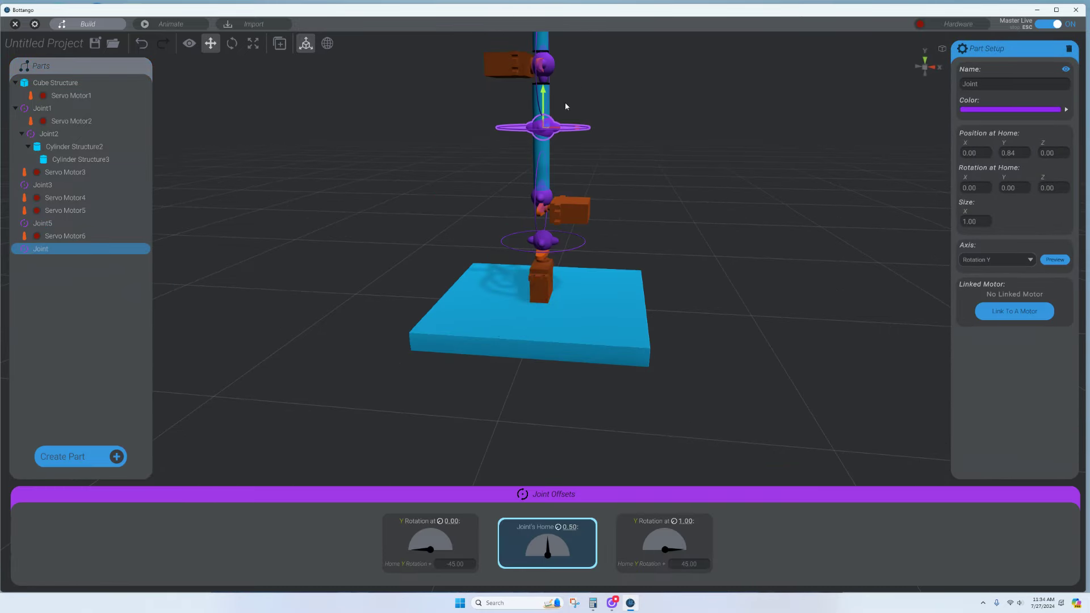
{"action": "scroll", "coordinate": [654, 320], "scroll_direction": "up", "scroll_amount": 3}
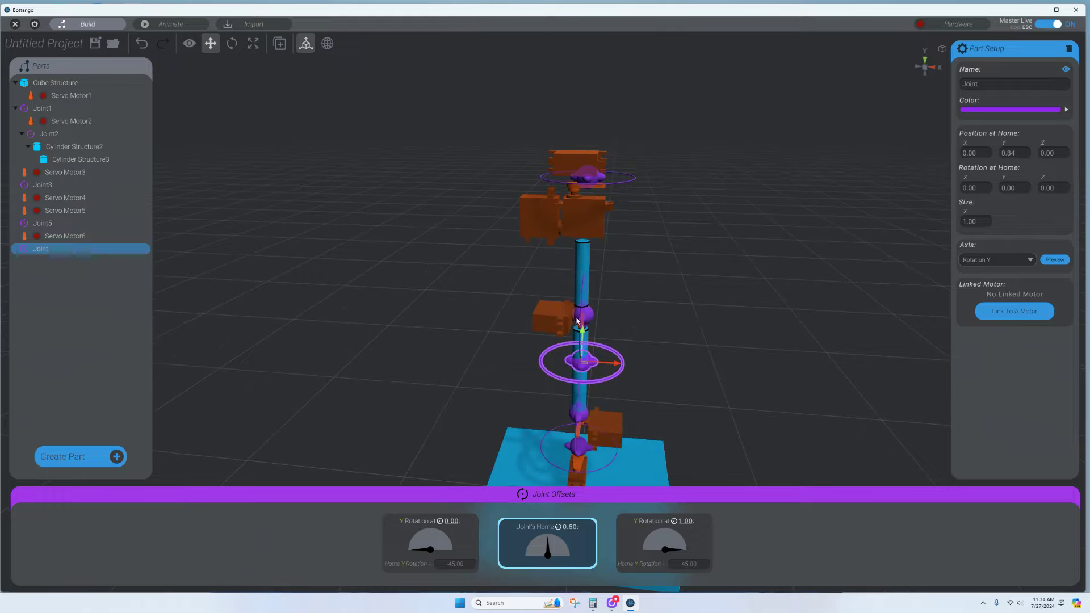
{"action": "left_click_drag", "start_coordinate": [596, 273], "coordinate": [620, 141]}
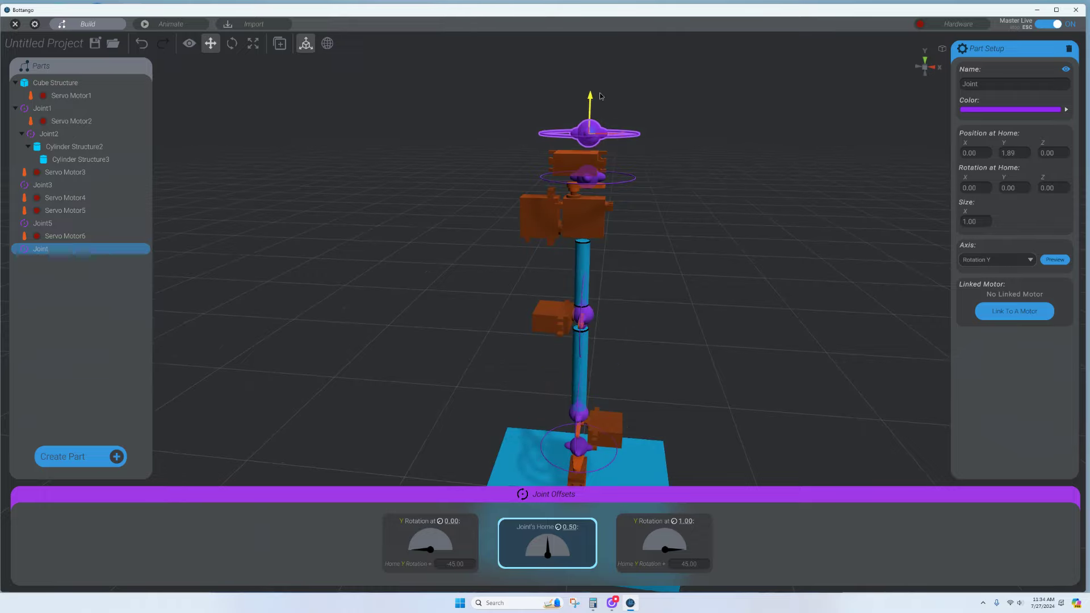
{"action": "right_click_drag", "start_coordinate": [620, 142], "coordinate": [666, 173]}
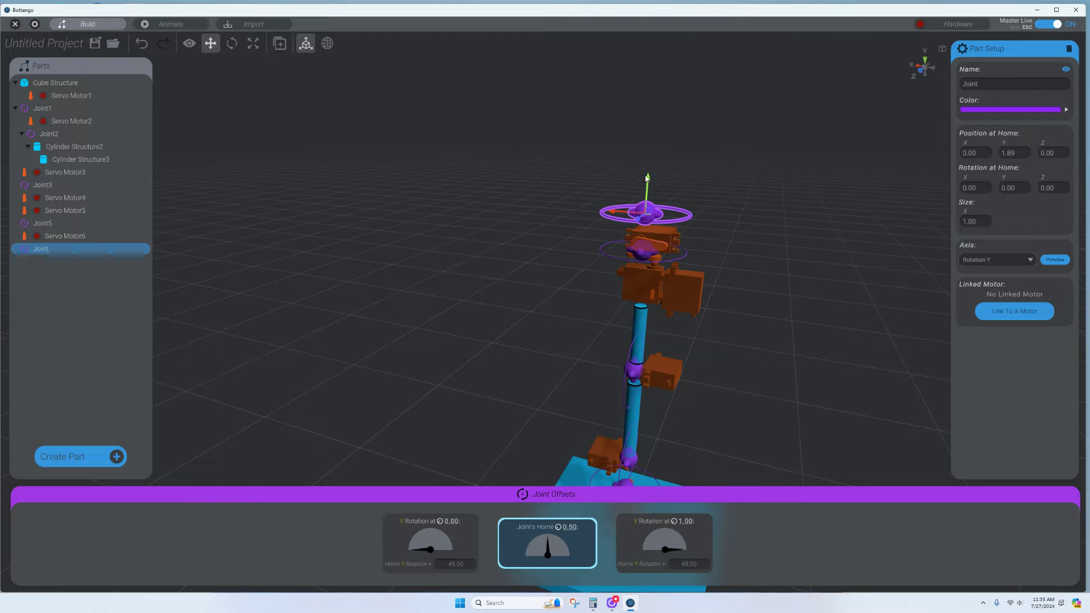
- Shift the new top joint out toward the horn of Servo Motor6, to a Z position of about 0.16
{"action": "left_click", "coordinate": [652, 190]}
{"action": "left_click", "coordinate": [662, 223]}
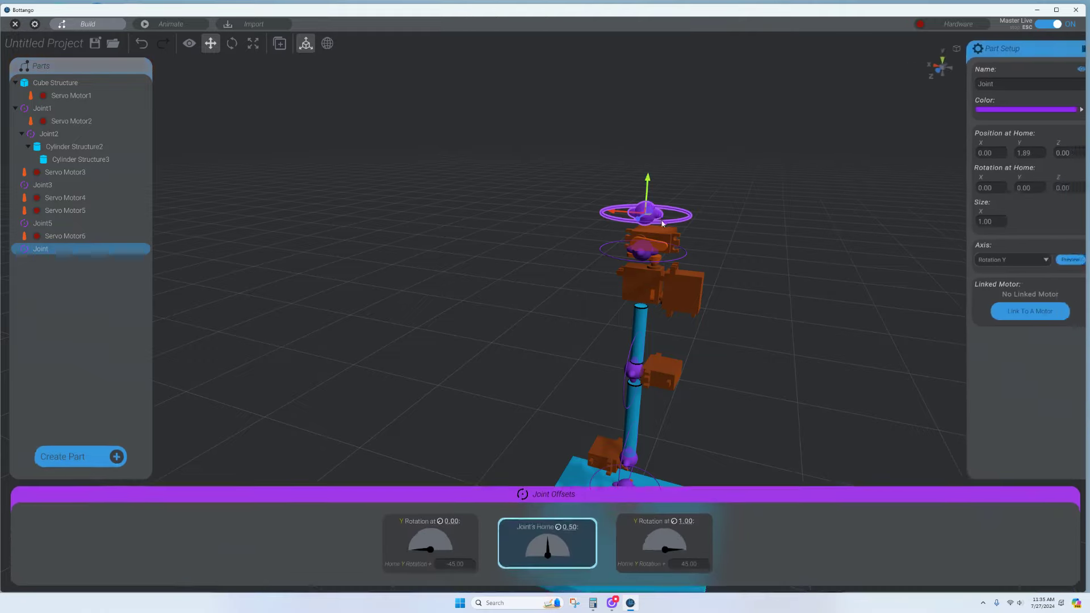
{"action": "right_click_drag", "start_coordinate": [662, 223], "coordinate": [797, 205]}
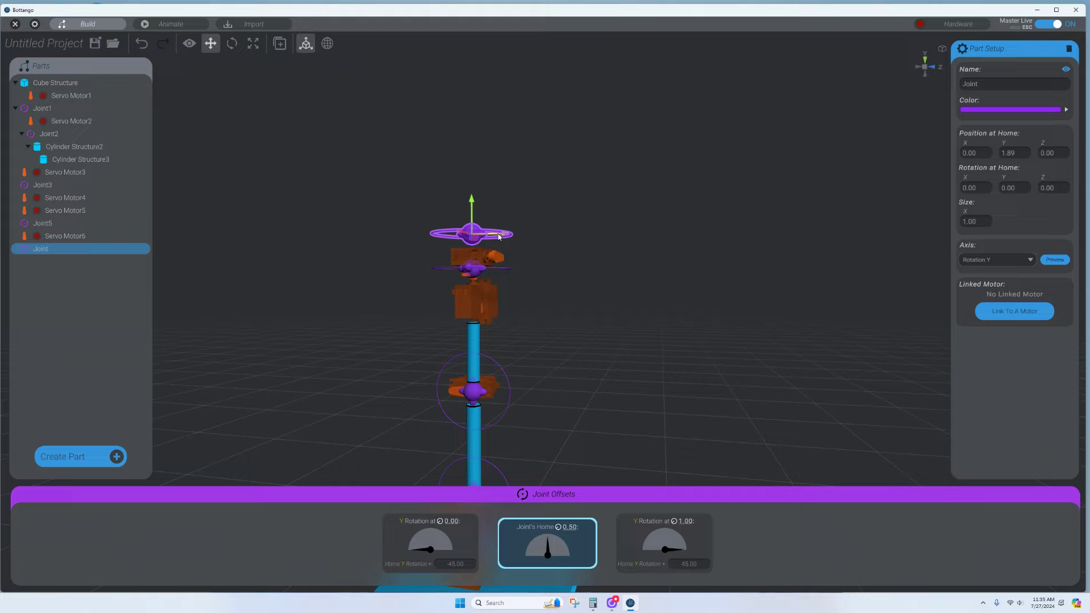
{"action": "left_click_drag", "start_coordinate": [485, 234], "coordinate": [515, 234]}
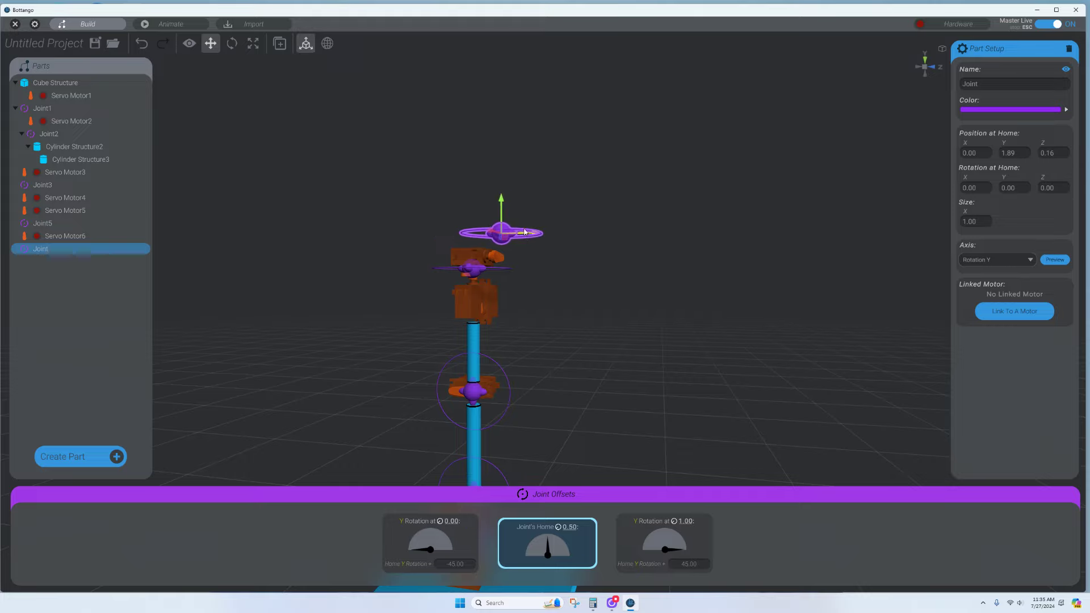
{"action": "right_click_drag", "start_coordinate": [531, 280], "coordinate": [550, 275]}
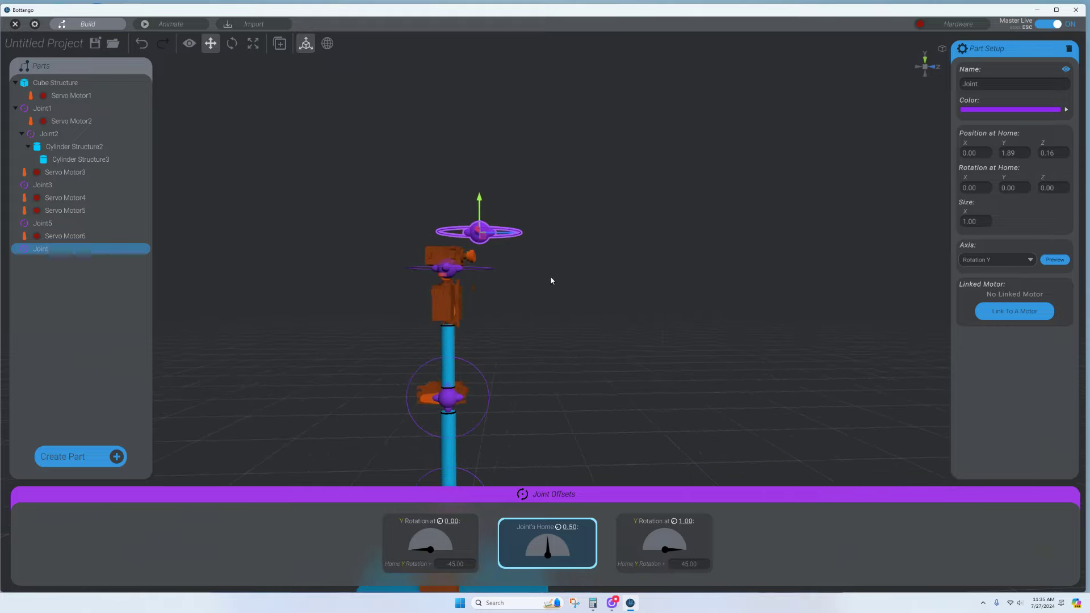
- Stand the new top joint upright by setting its X rotation at home to 90
{"action": "left_click", "coordinate": [232, 43]}
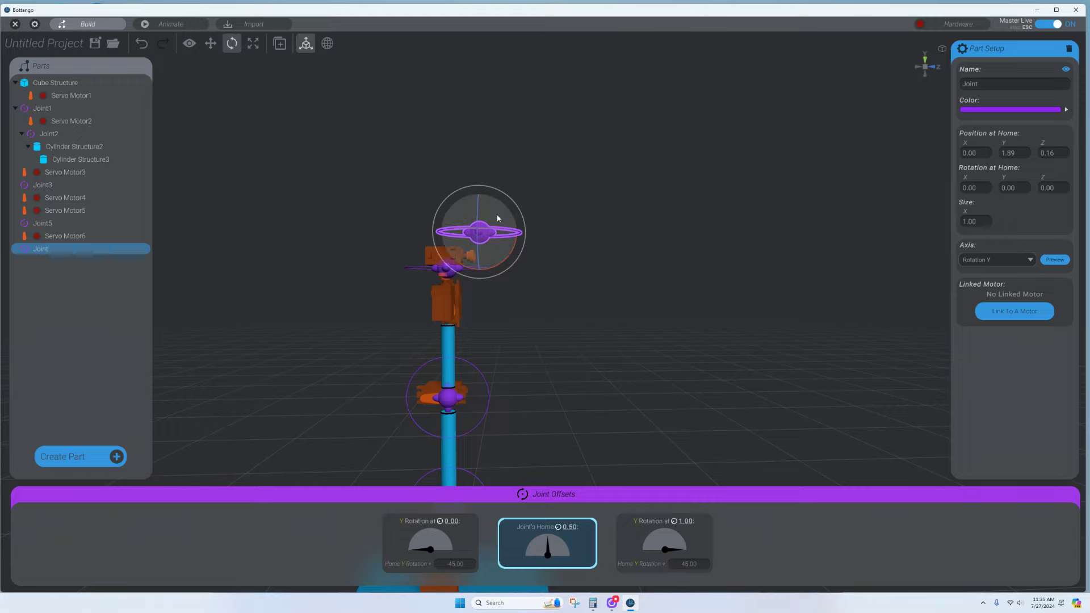
{"action": "left_click_drag", "start_coordinate": [509, 264], "coordinate": [930, 216]}
{"action": "left_click", "coordinate": [971, 190]}
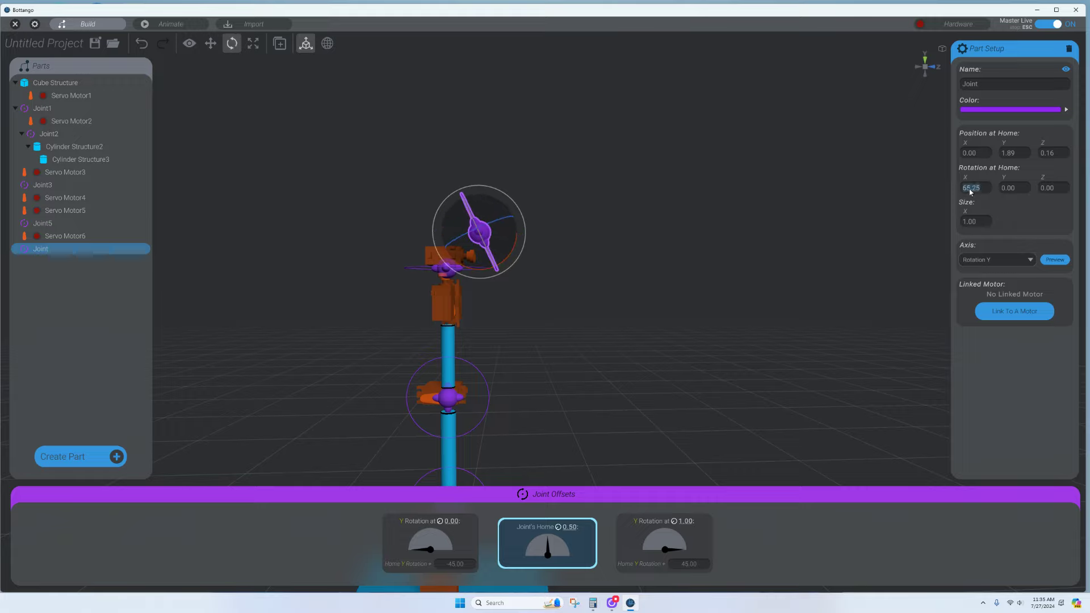
{"action": "type", "text": "90"}
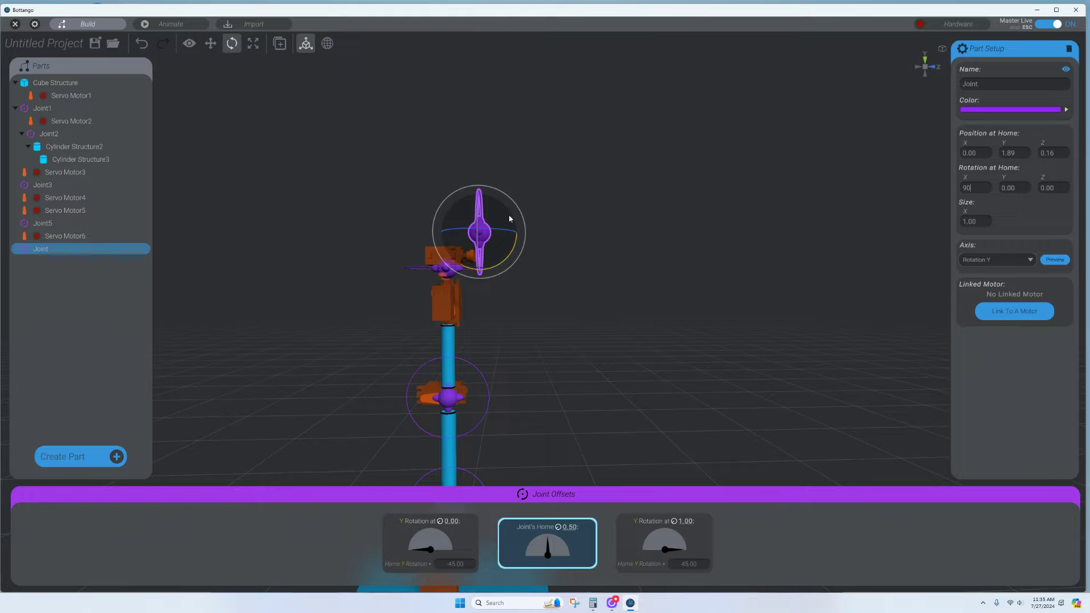
{"action": "left_click", "coordinate": [299, 160]}
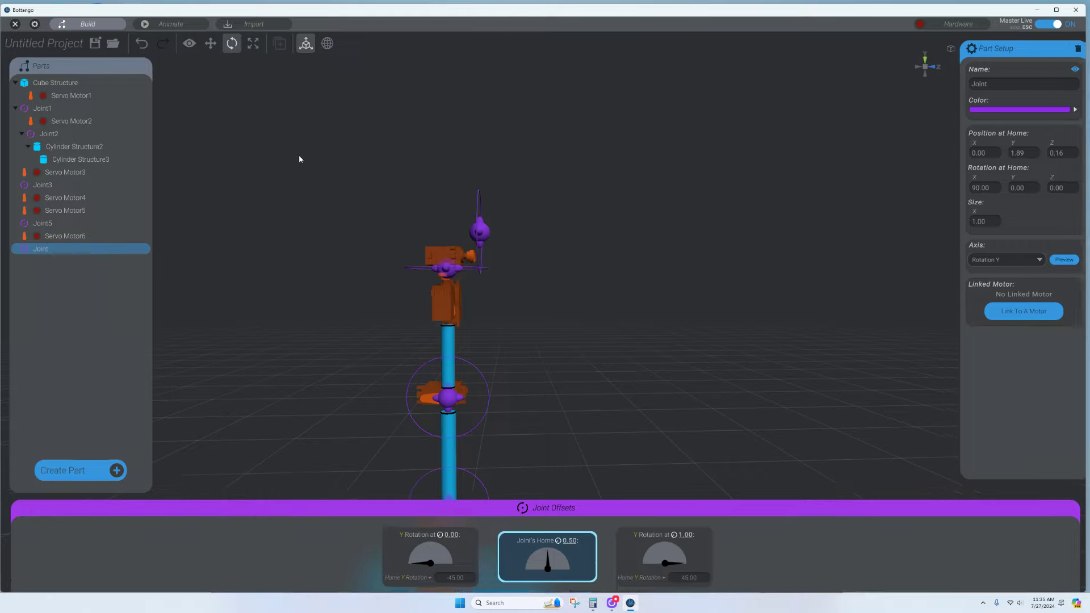
- Link the new top joint to Servo Motor6 and preview its rotation about the Y axis
{"action": "left_click", "coordinate": [480, 231]}
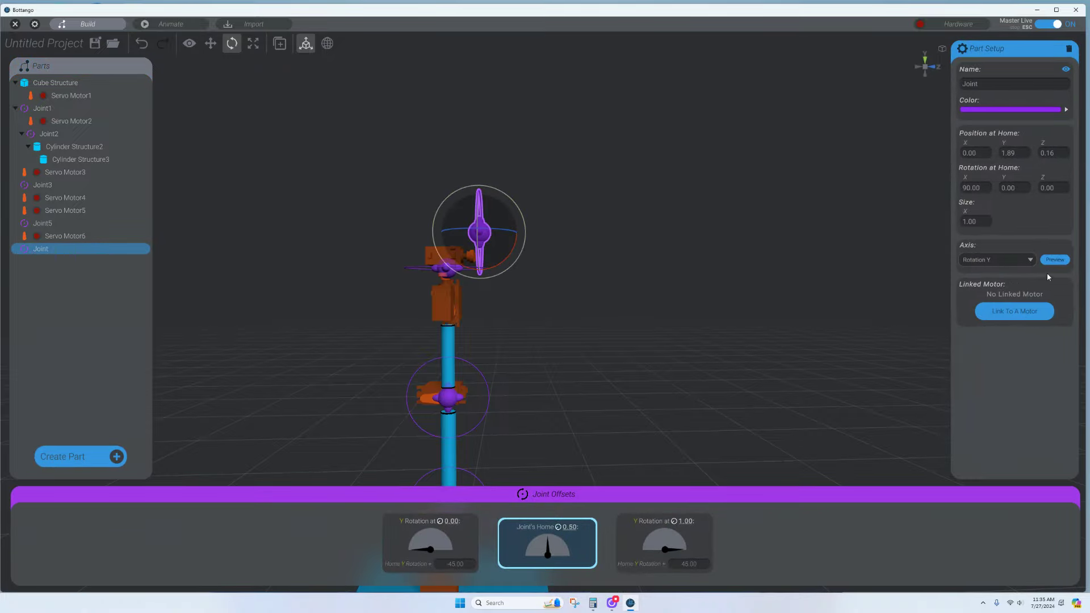
{"action": "left_click", "coordinate": [1029, 311]}
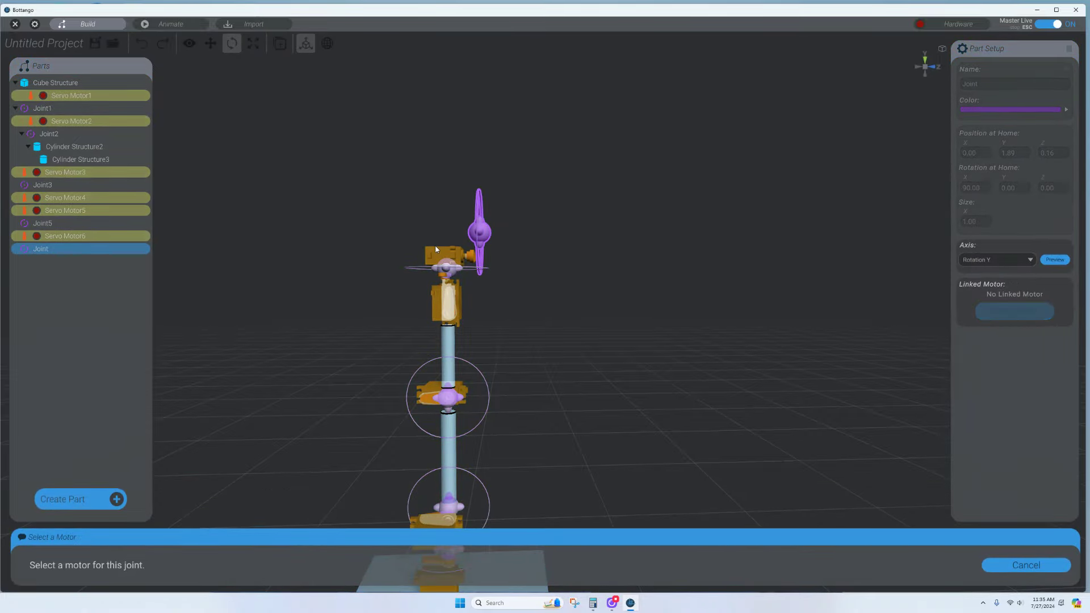
{"action": "left_click", "coordinate": [436, 250]}
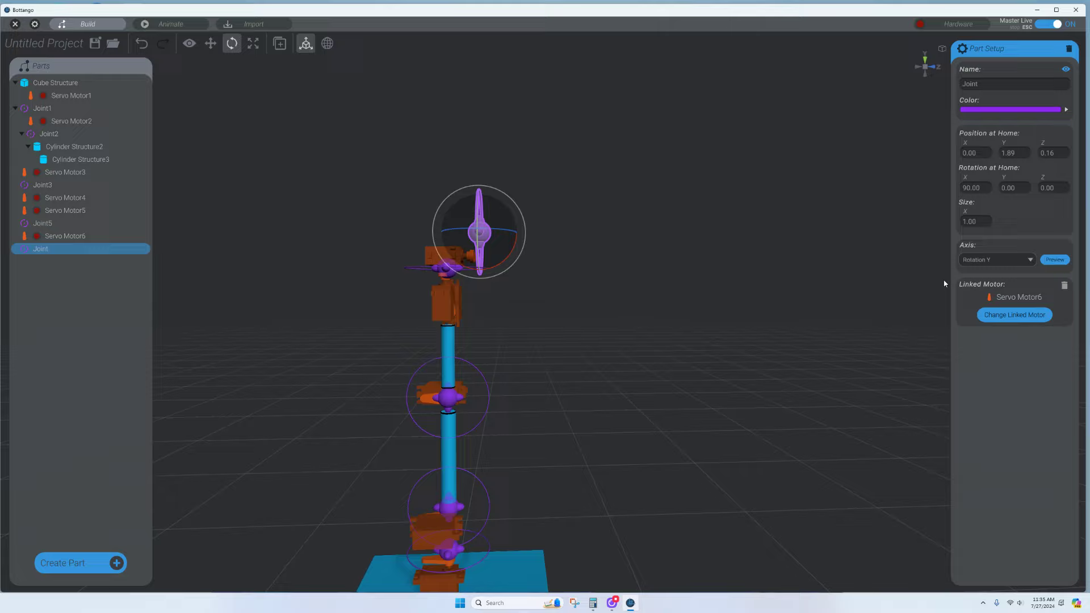
{"action": "left_click", "coordinate": [1053, 260]}
{"action": "middle_click_drag", "start_coordinate": [565, 213], "coordinate": [541, 219]}
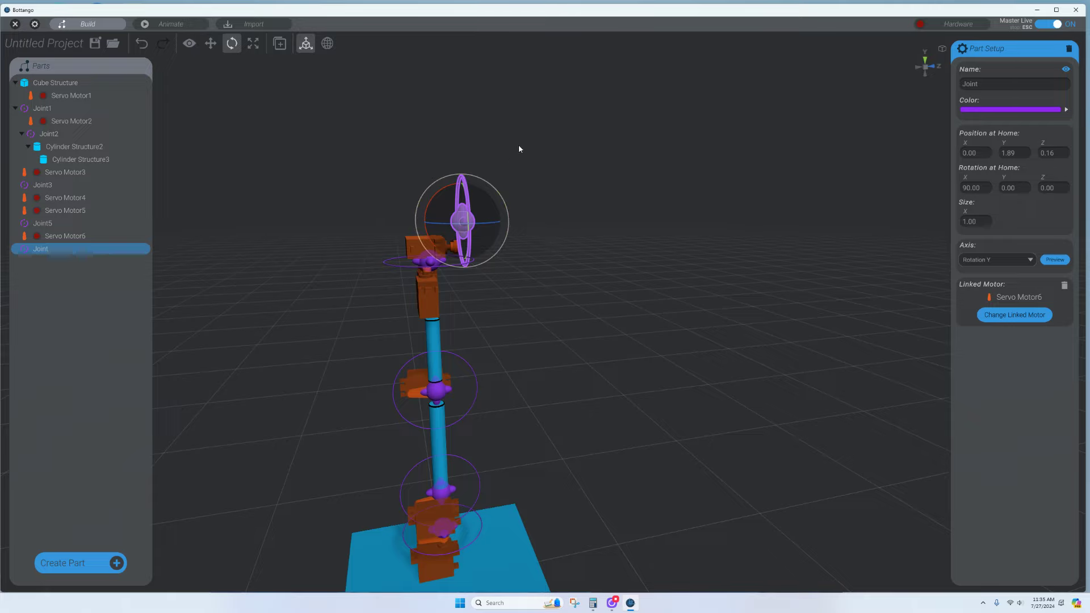
- Create a new joint for Servo Motor4, the motor beside the upper end of the arm
{"action": "left_click", "coordinate": [526, 256]}
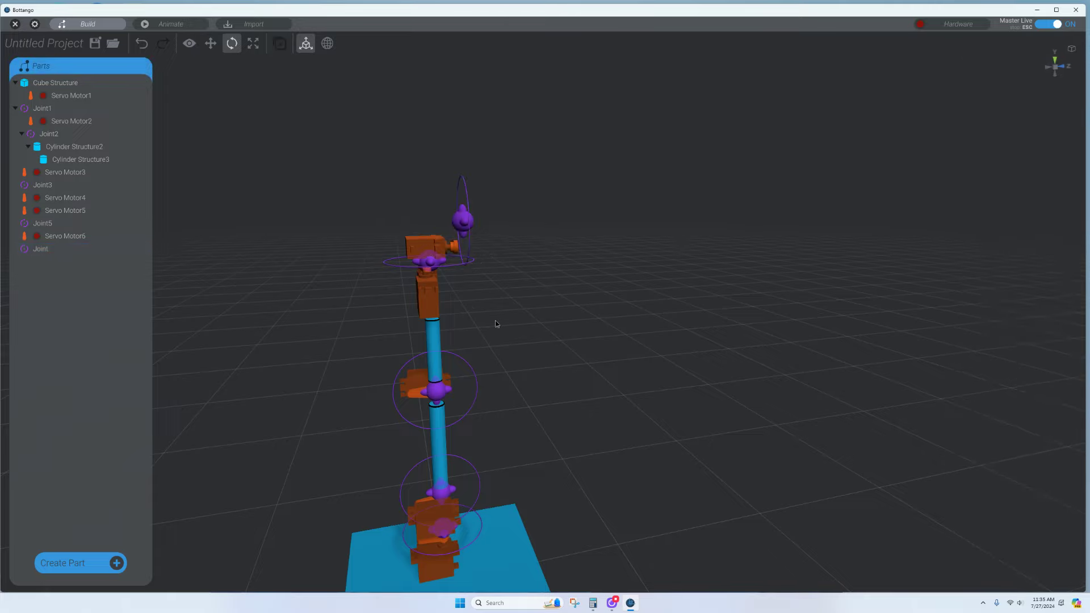
{"action": "middle_click_drag", "start_coordinate": [496, 324], "coordinate": [710, 308]}
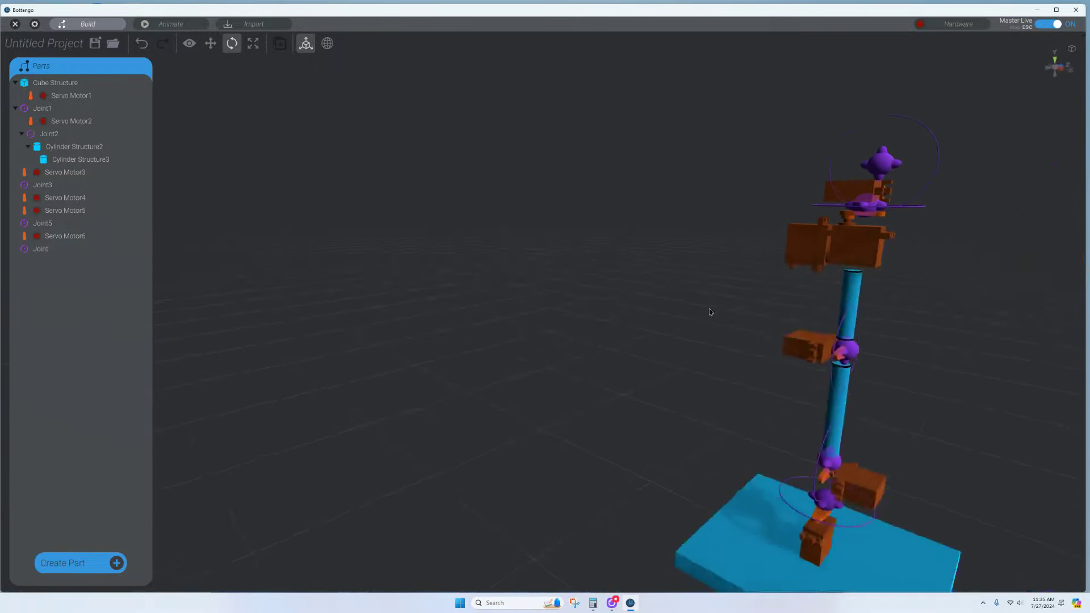
{"action": "key", "text": "f"}
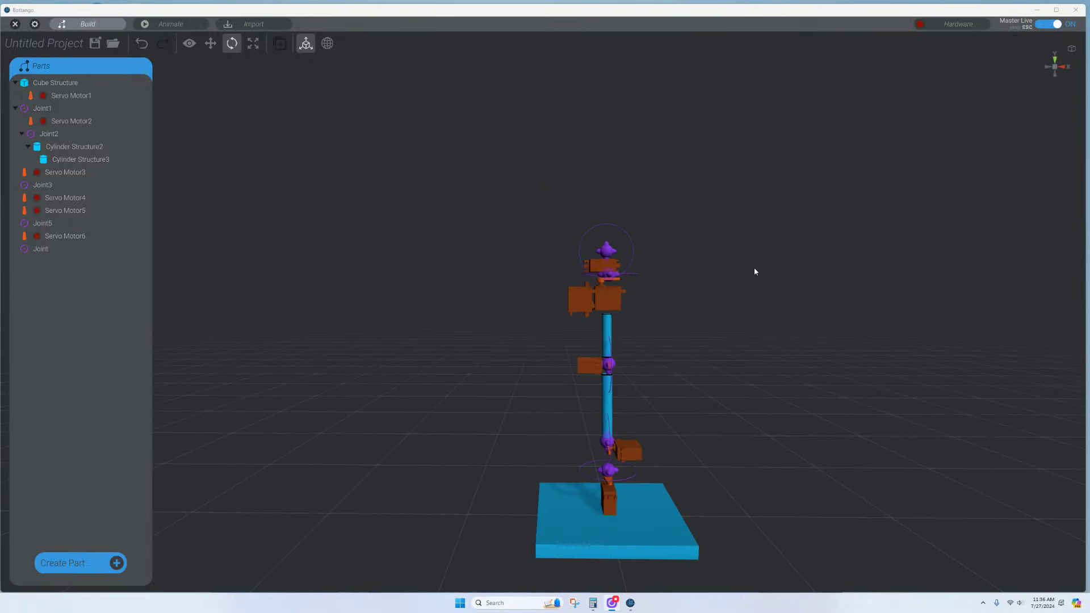
{"action": "left_click", "coordinate": [570, 312]}
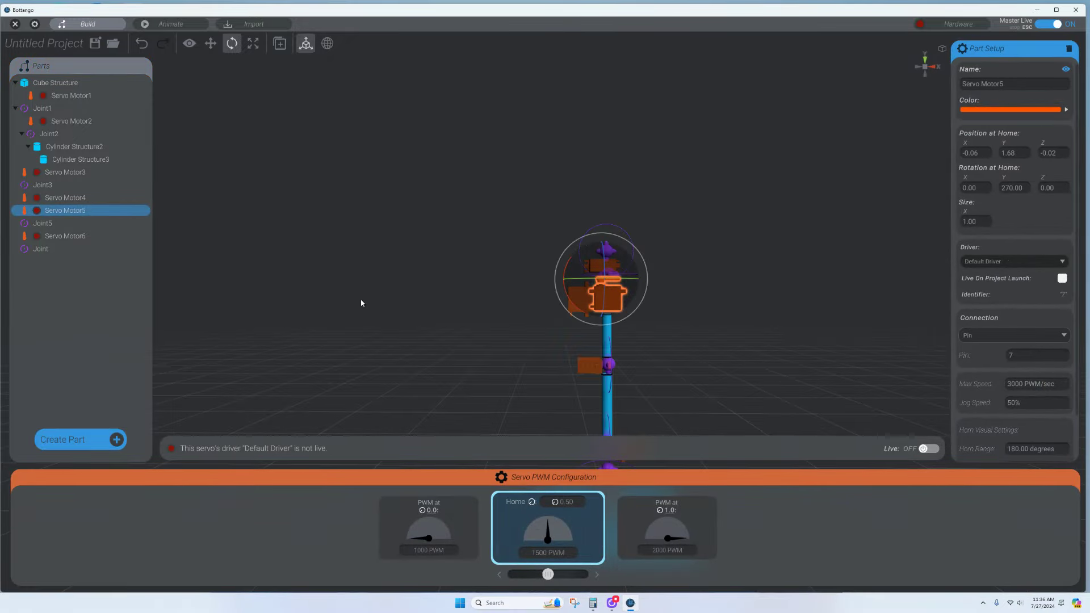
{"action": "left_click", "coordinate": [51, 198]}
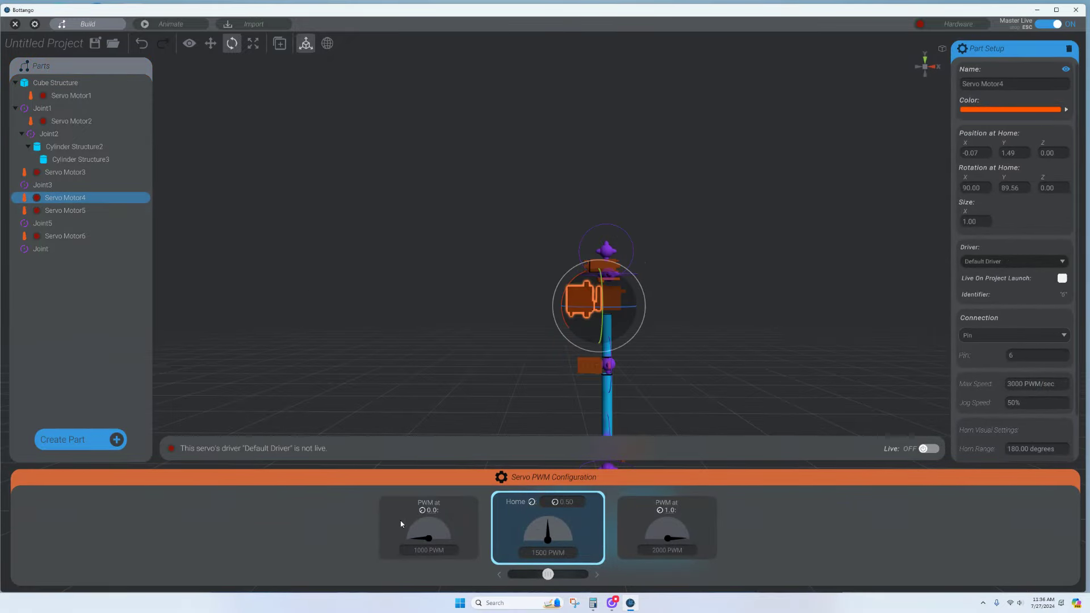
{"action": "left_click", "coordinate": [77, 440]}
{"action": "left_click", "coordinate": [250, 553]}
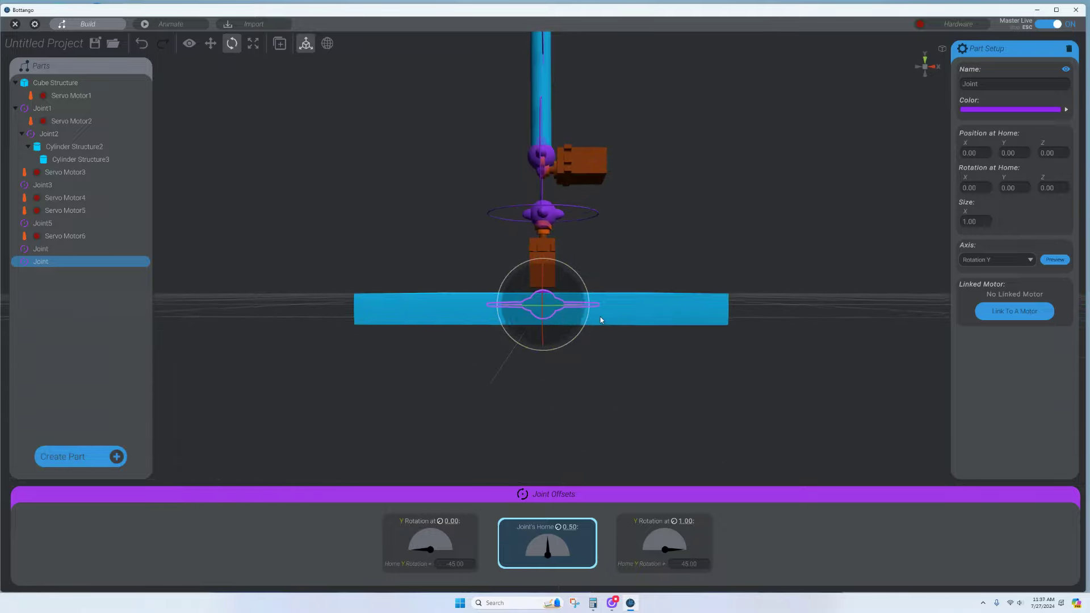
- Raise the new joint from the base to the height of Servo Motor4, at a Y position of about 1.45
{"action": "right_click_drag", "start_coordinate": [506, 188], "coordinate": [524, 294]}
{"action": "left_click", "coordinate": [491, 149]}
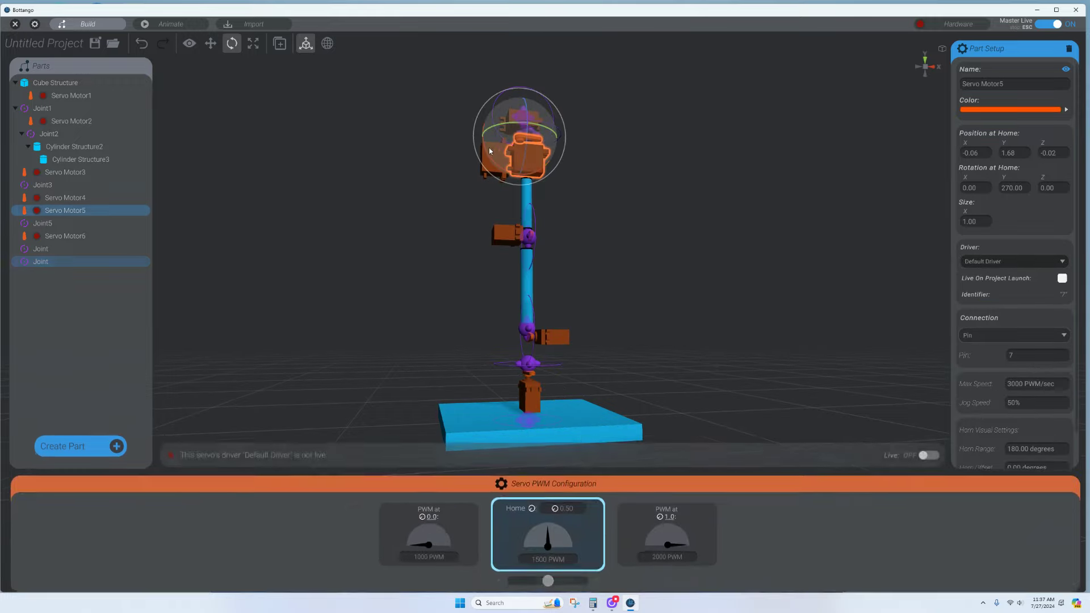
{"action": "left_click", "coordinate": [492, 174]}
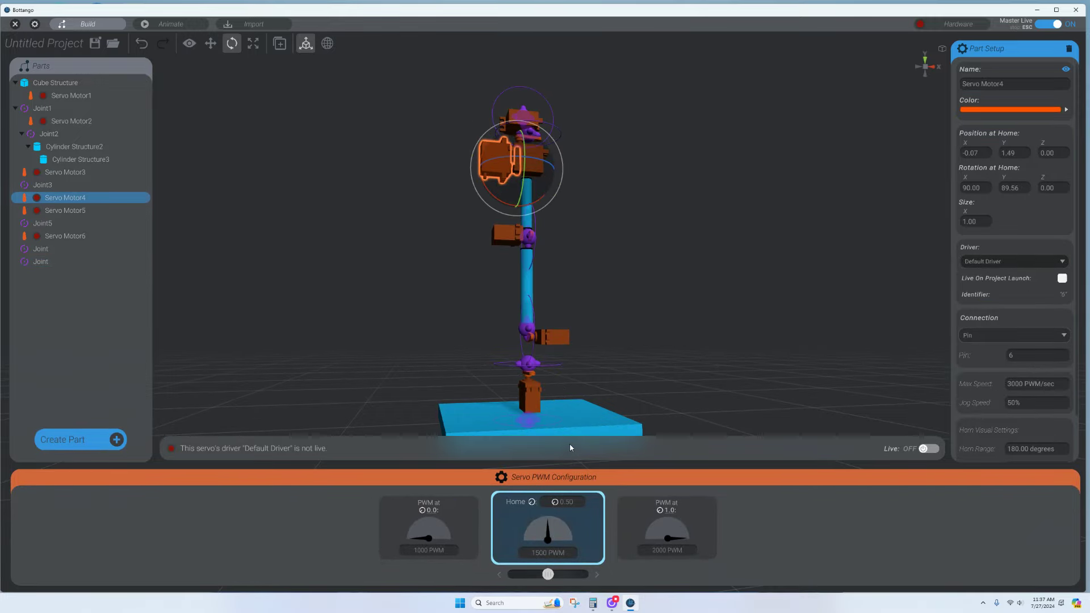
{"action": "left_click", "coordinate": [520, 420]}
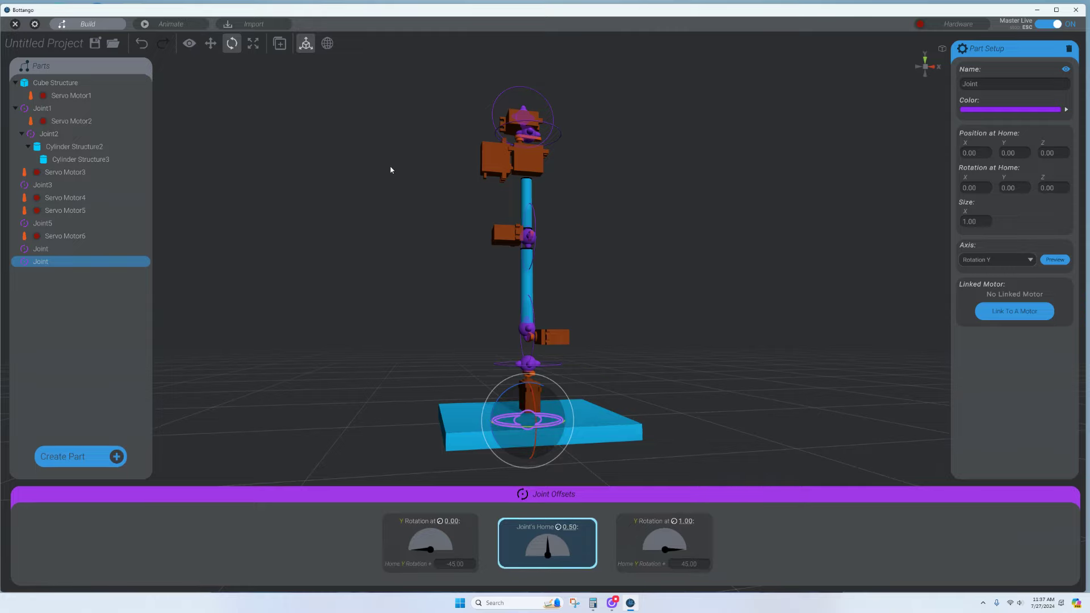
{"action": "right_click_drag", "start_coordinate": [392, 405], "coordinate": [414, 142]}
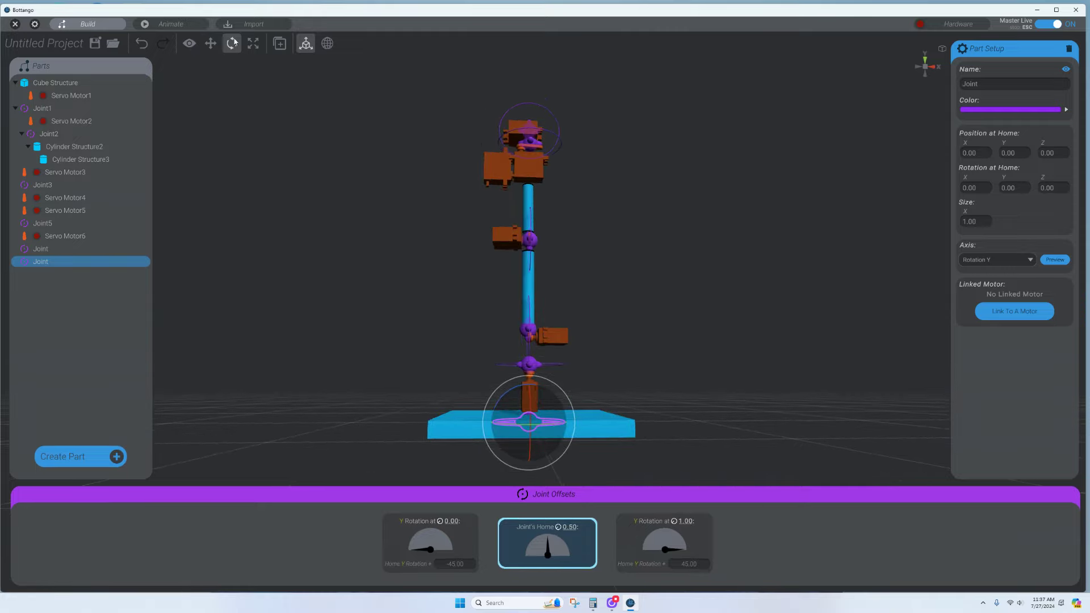
{"action": "left_click", "coordinate": [210, 45]}
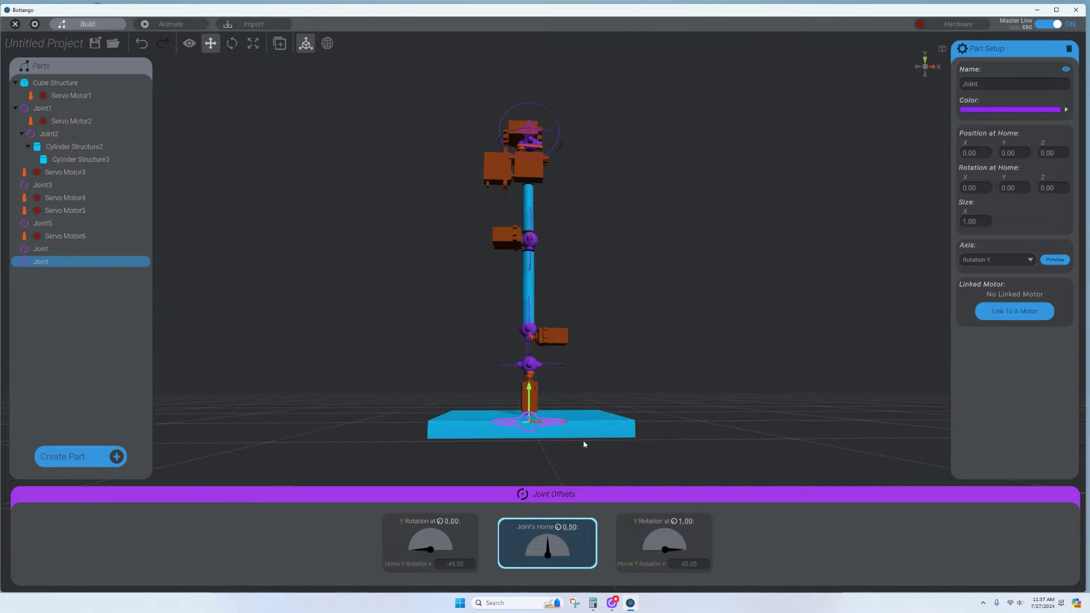
{"action": "left_click_drag", "start_coordinate": [530, 391], "coordinate": [494, 148]}
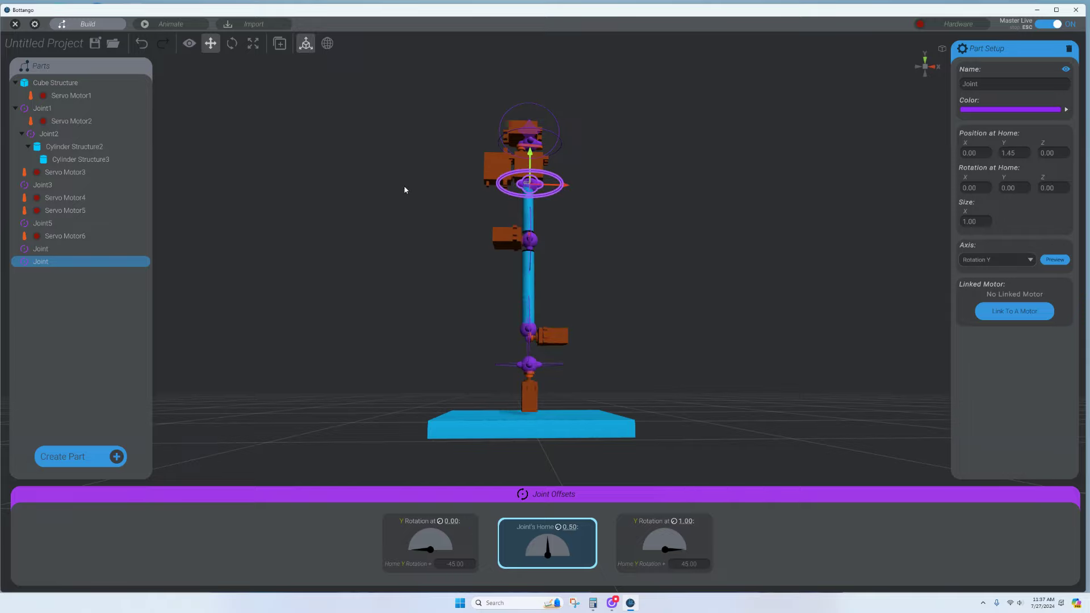
- Shift Servo Motor4 sideways away from the arm and move the new joint out to it, at an X position of about -0.18
{"action": "right_click_drag", "start_coordinate": [406, 187], "coordinate": [434, 256]}
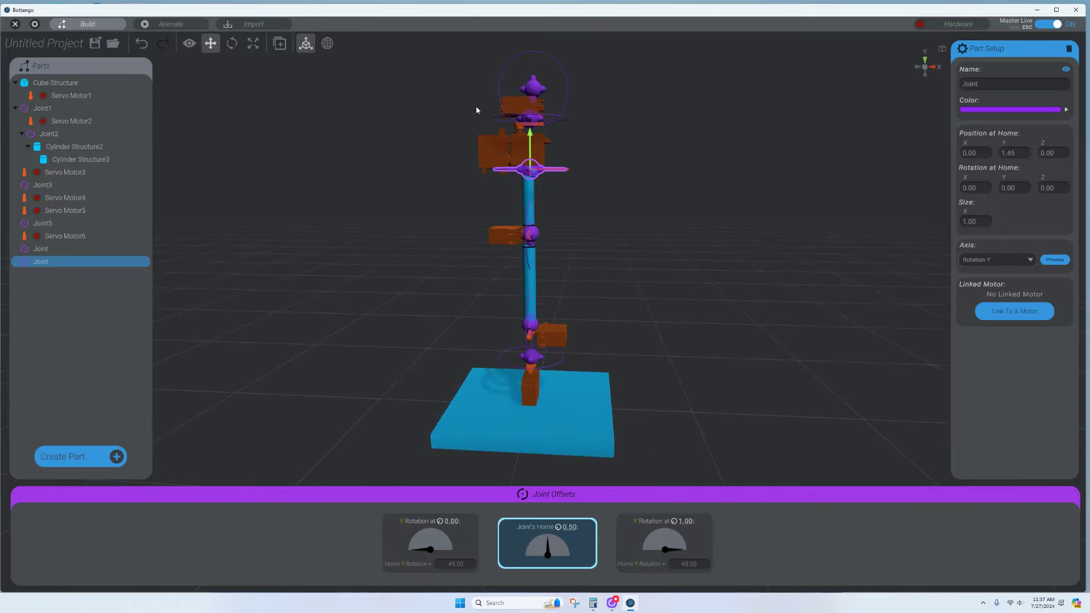
{"action": "left_click", "coordinate": [487, 148]}
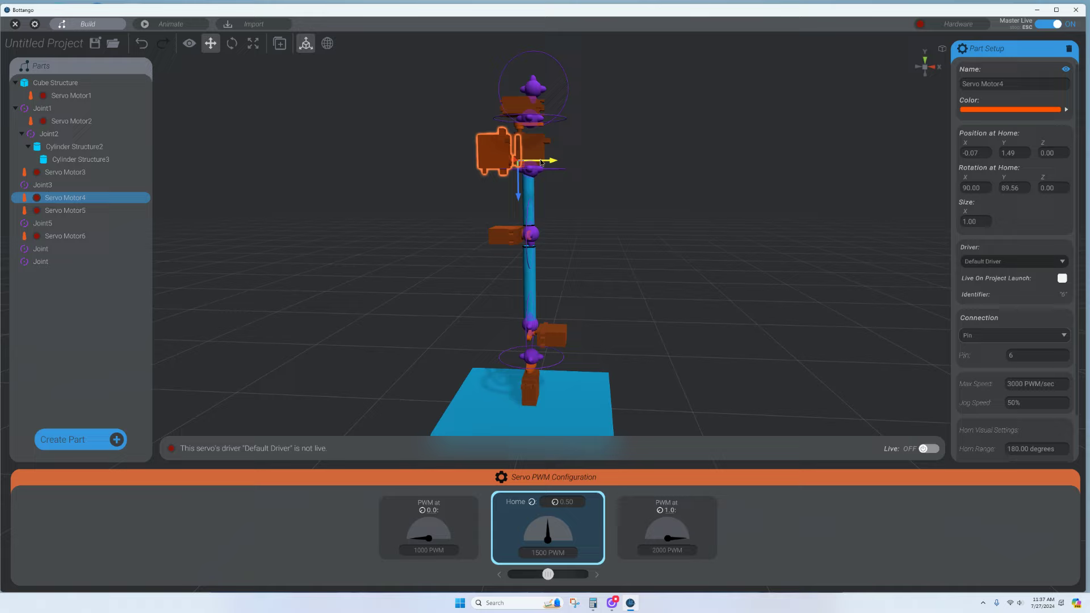
{"action": "left_click_drag", "start_coordinate": [523, 159], "coordinate": [495, 131]}
{"action": "left_click", "coordinate": [556, 173]}
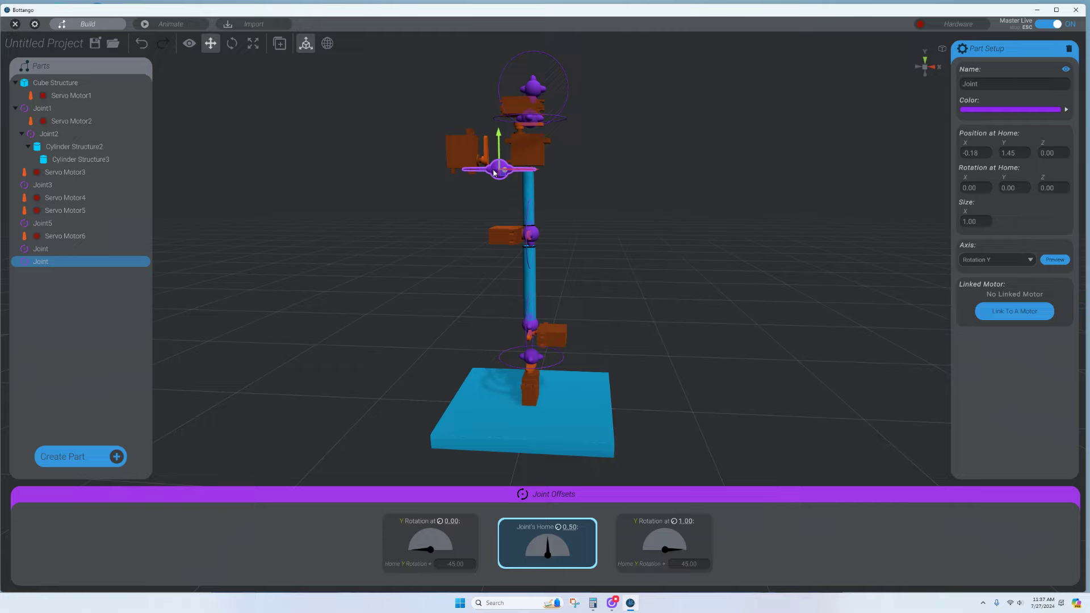
- Inspect Joint3's home rotation as a reference for orienting the new joint
{"action": "right_click_drag", "start_coordinate": [407, 161], "coordinate": [397, 136]}
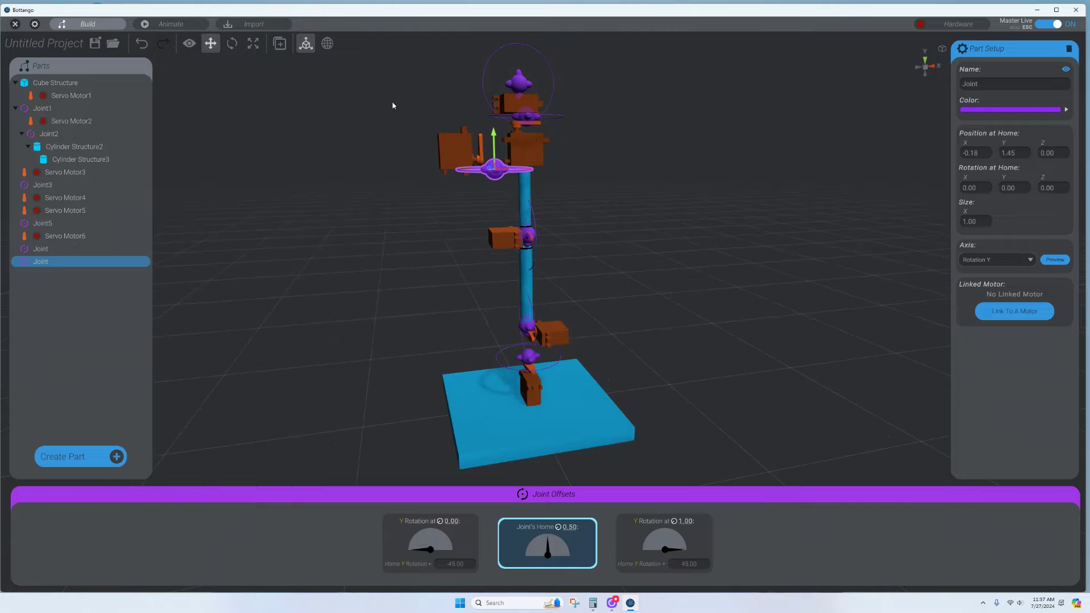
{"action": "left_click", "coordinate": [530, 234]}
{"action": "right_click_drag", "start_coordinate": [531, 234], "coordinate": [502, 224]}
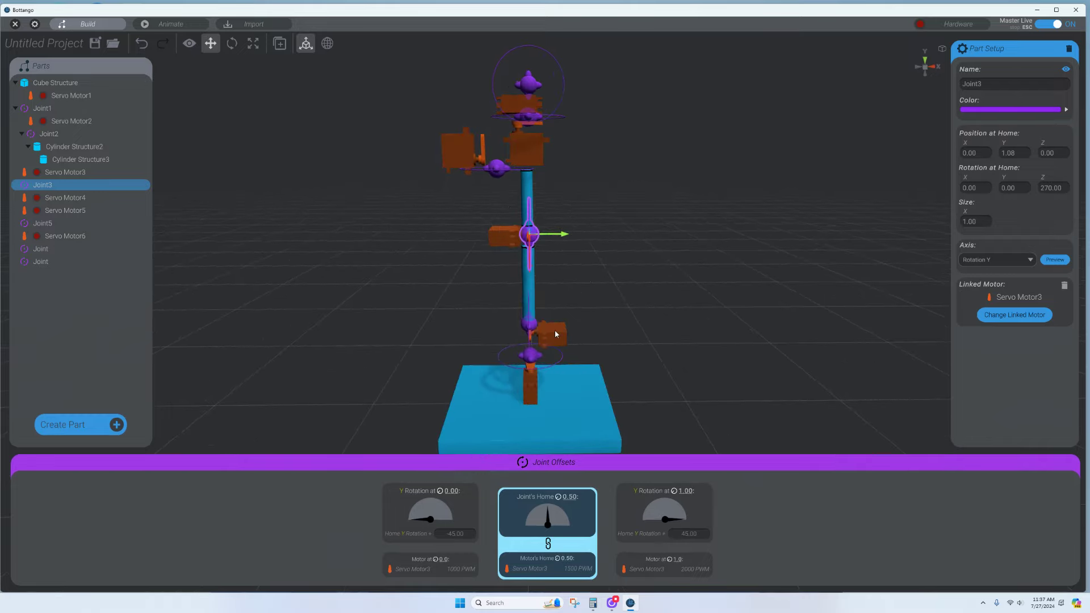
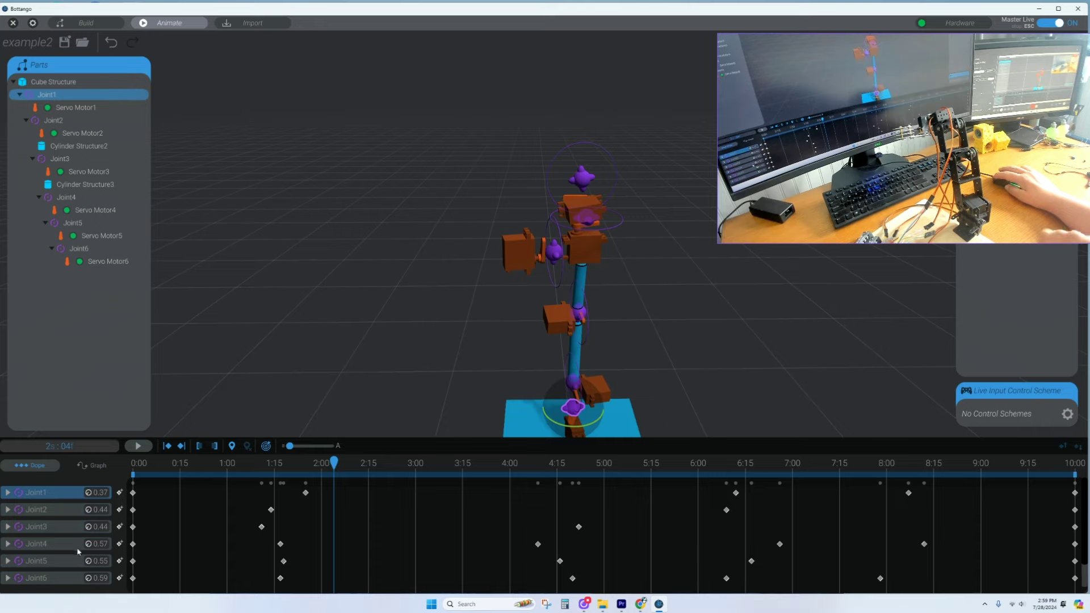
- Return the animation to its start, display Joint2's motion curve and nudge its first keyframe to about 0.49
{"action": "left_click", "coordinate": [51, 511]}
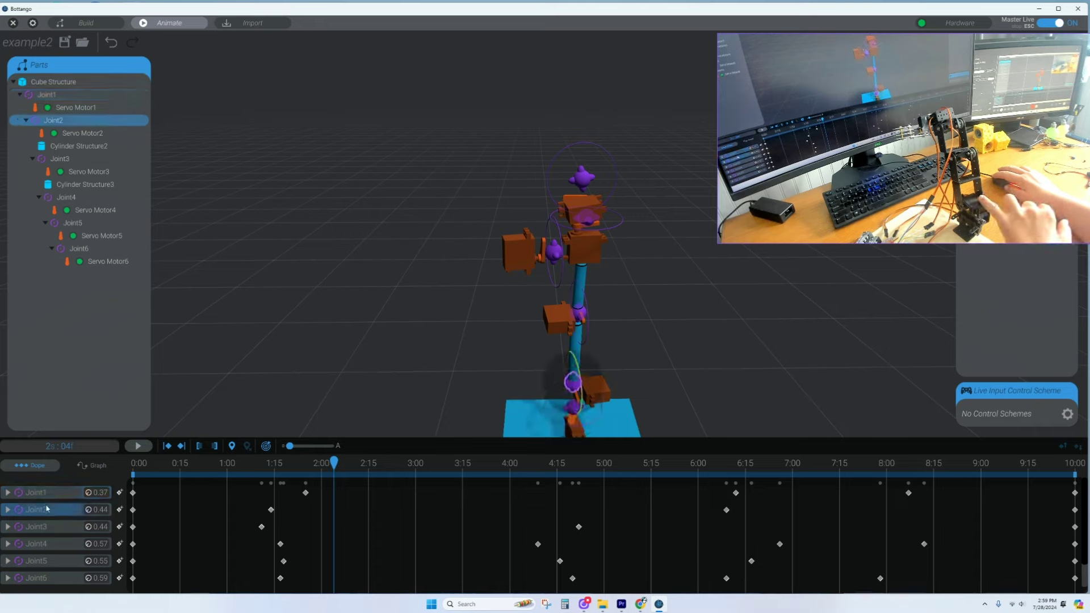
{"action": "left_click", "coordinate": [133, 475]}
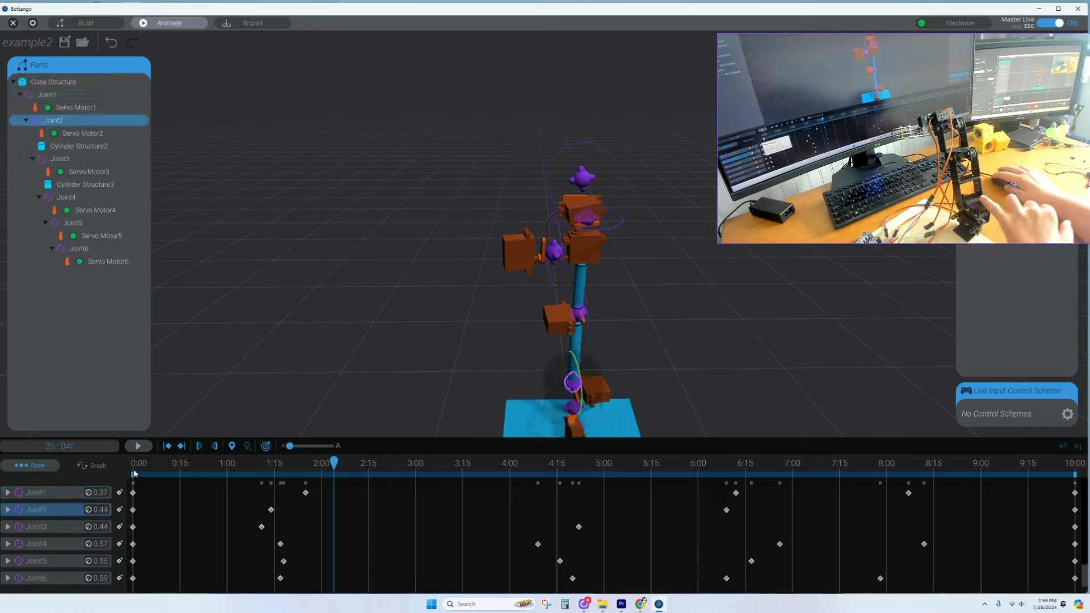
{"action": "left_click_drag", "start_coordinate": [136, 461], "coordinate": [123, 460]}
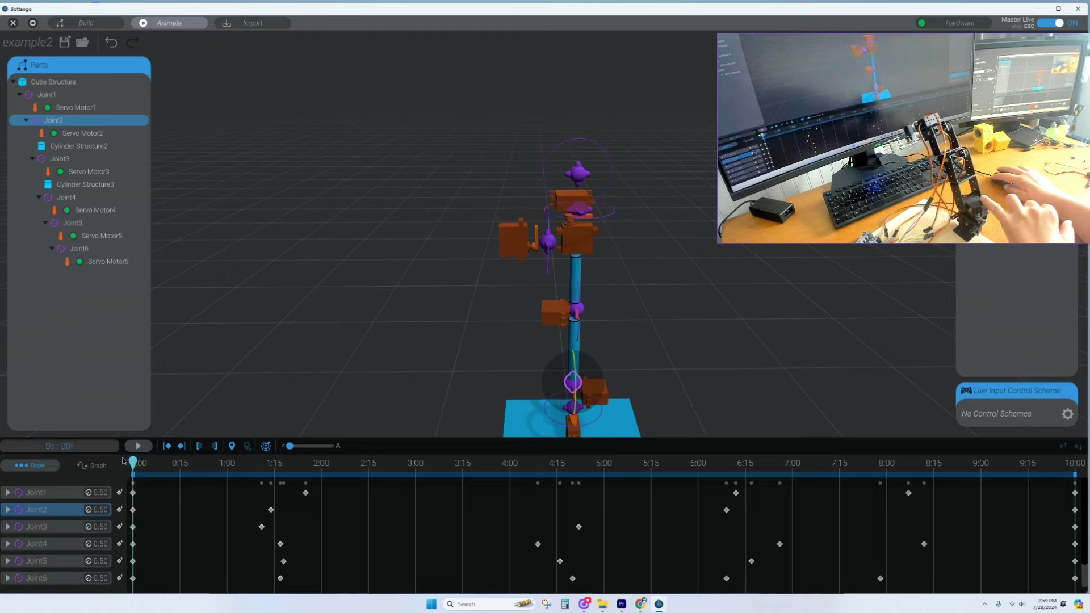
{"action": "left_click", "coordinate": [83, 465]}
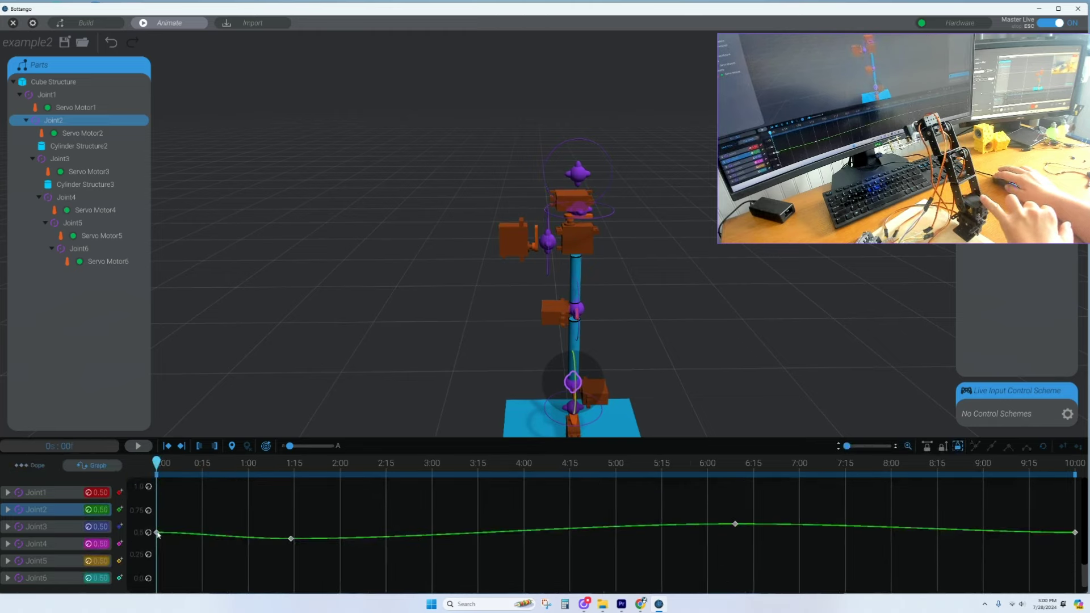
{"action": "mouse_move", "coordinate": [158, 534]}
{"action": "left_mouse_down"}
{"action": "mouse_move", "coordinate": [160, 559]}
{"action": "mouse_move", "coordinate": [155, 533]}
{"action": "left_mouse_up"}
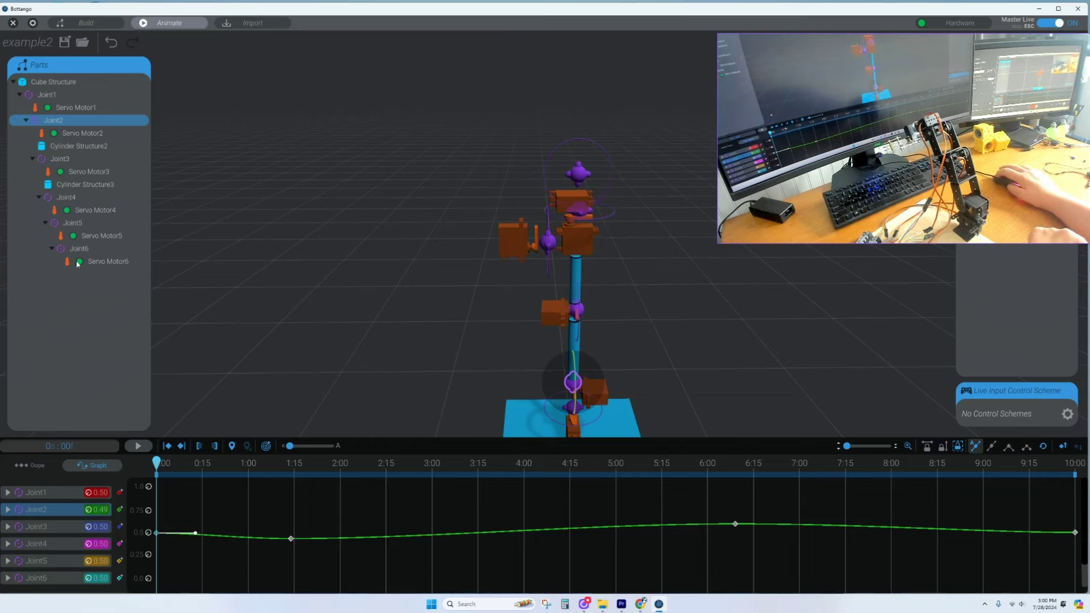
- Switch to build mode, preview Joint2 at its 0.00 rotation offset and return it to its home position
{"action": "left_click", "coordinate": [89, 22]}
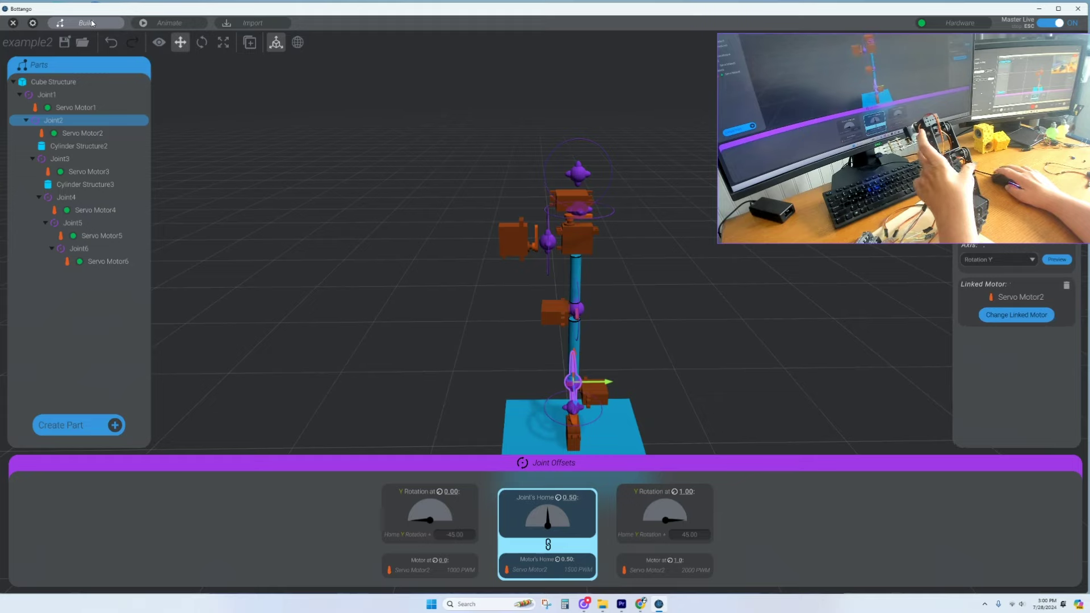
{"action": "left_click", "coordinate": [437, 519]}
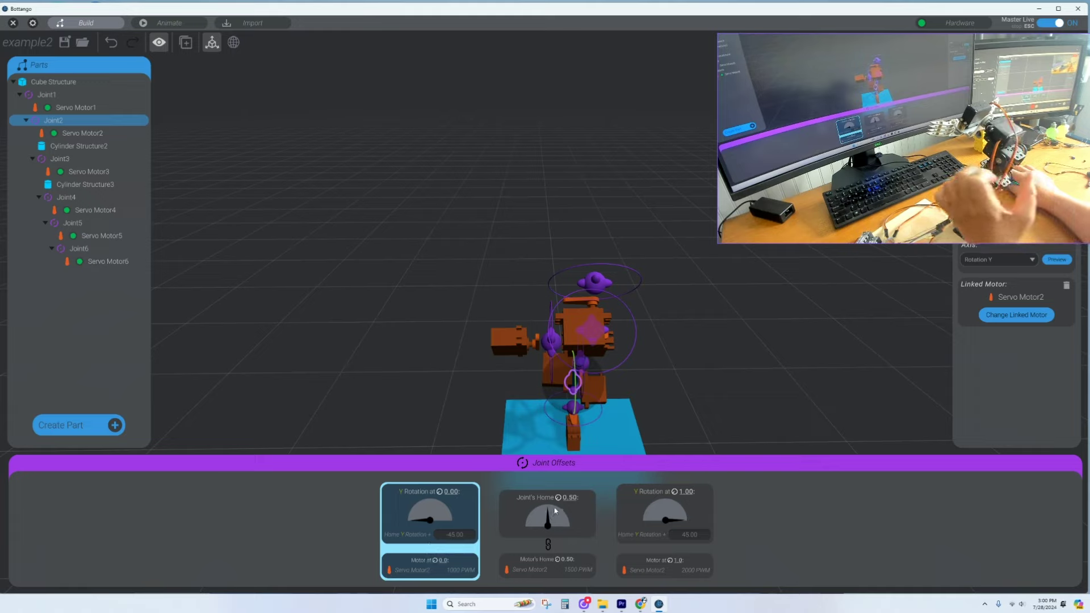
{"action": "left_click", "coordinate": [550, 513]}
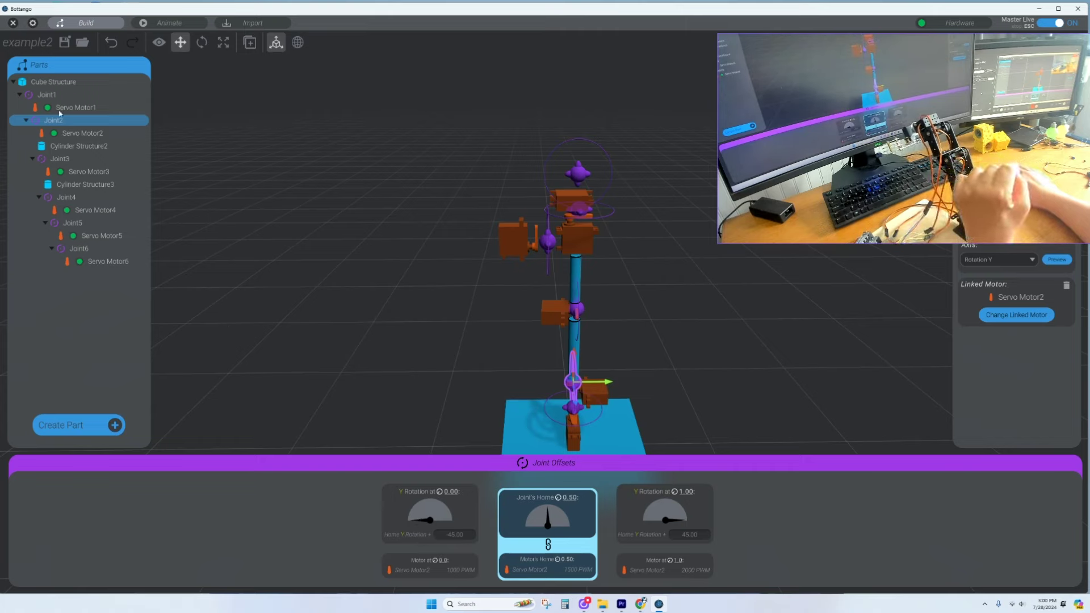
- Set both the PWM at 0.0 and the home PWM of Servo Motor2 to 1225
{"action": "left_click", "coordinate": [85, 133]}
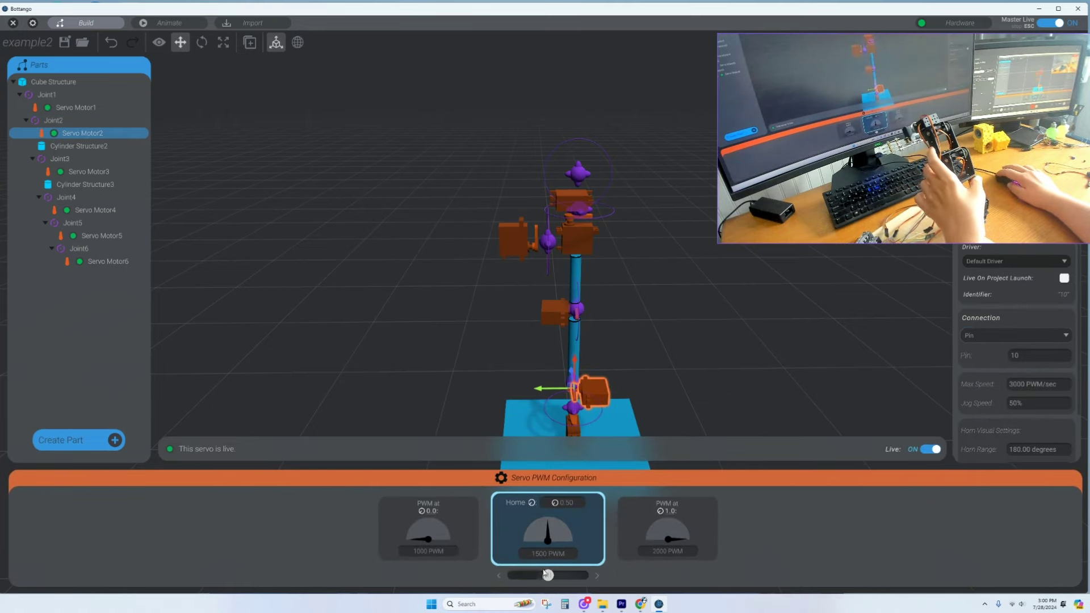
{"action": "left_click", "coordinate": [409, 520]}
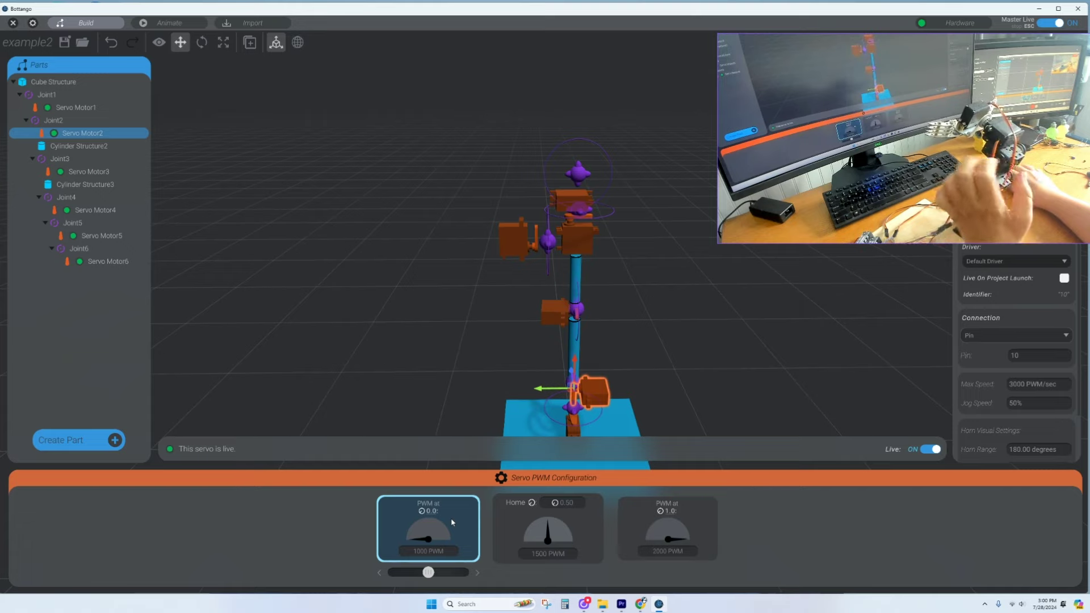
{"action": "left_click_drag", "start_coordinate": [429, 573], "coordinate": [492, 565]}
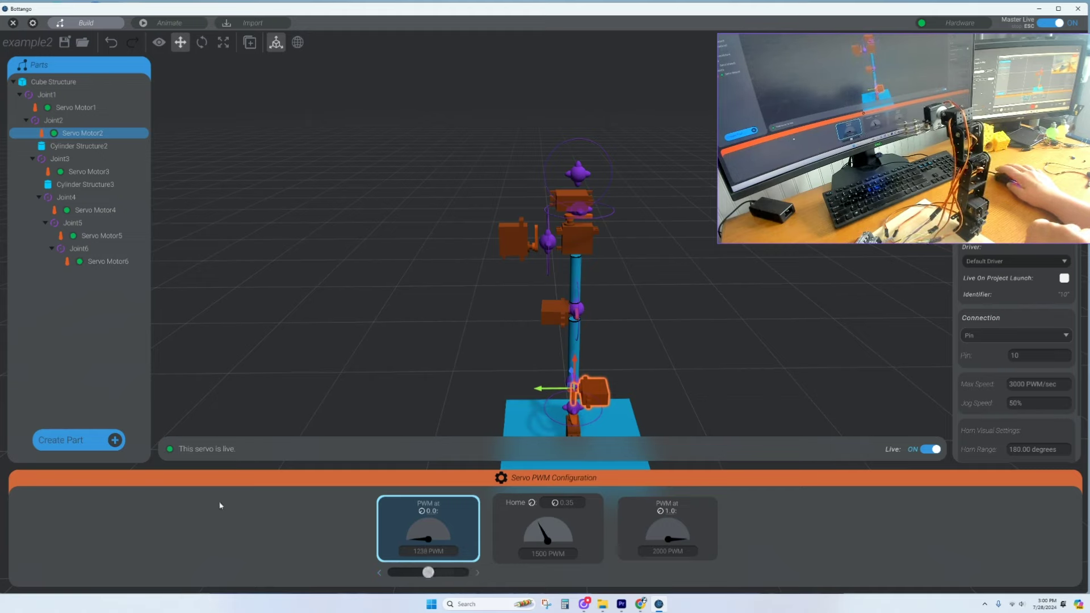
{"action": "left_click", "coordinate": [555, 538]}
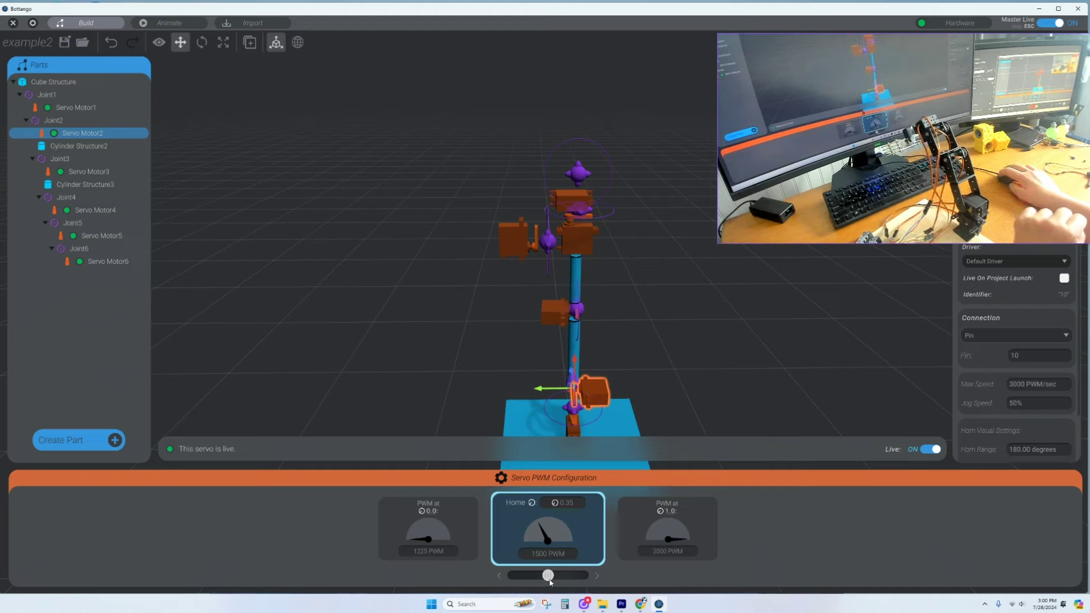
{"action": "left_click_drag", "start_coordinate": [549, 575], "coordinate": [552, 574]}
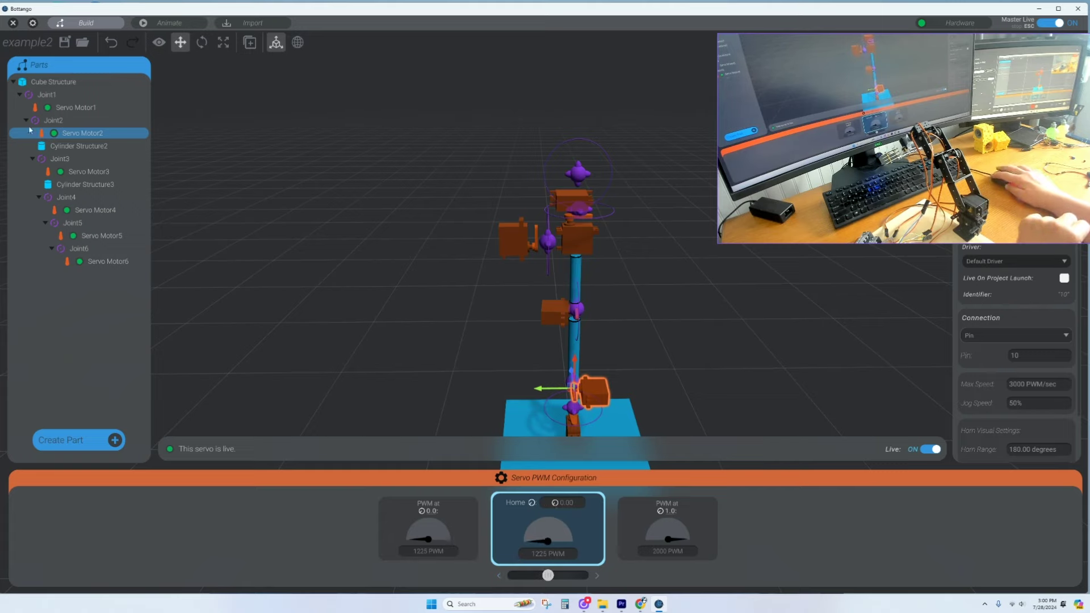
- Resolve Joint2's home mismatch by using the motor's home of 0.00 and applying the automatic fix
{"action": "left_click", "coordinate": [53, 121]}
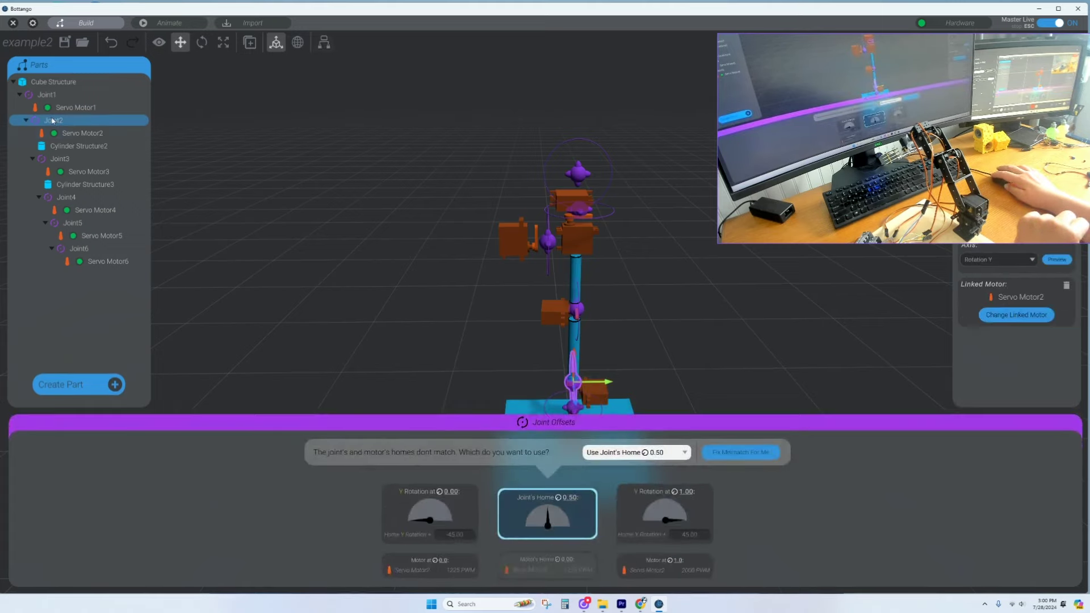
{"action": "left_click", "coordinate": [633, 454]}
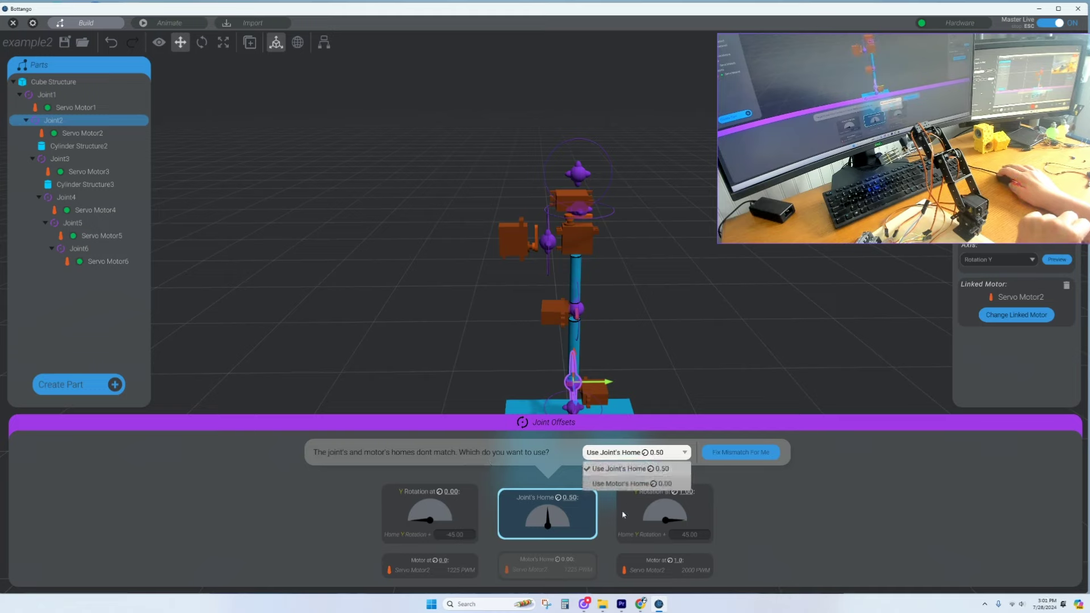
{"action": "left_click", "coordinate": [672, 483]}
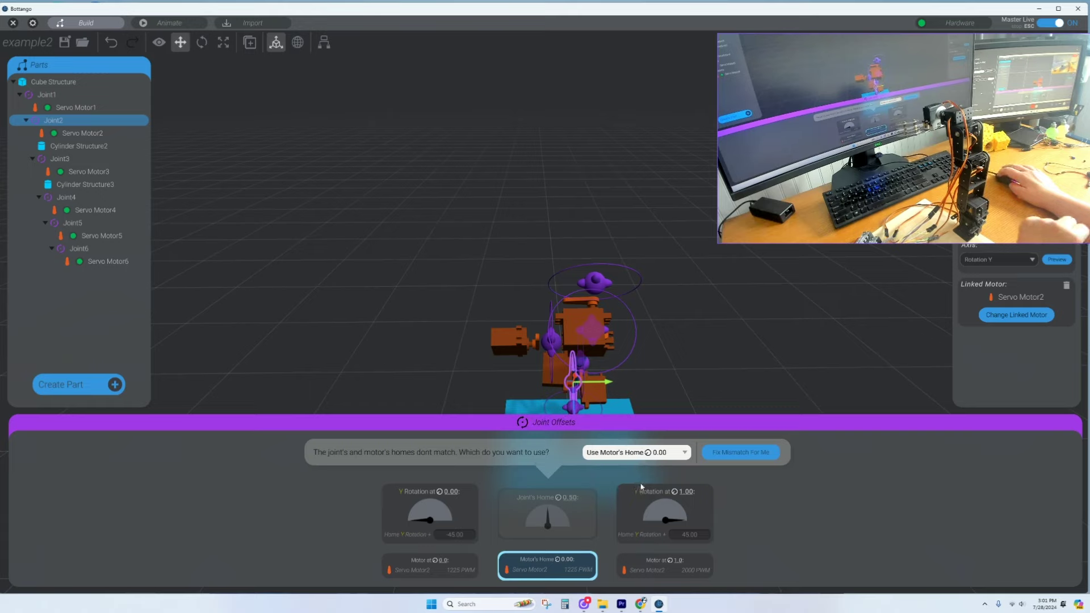
{"action": "left_click", "coordinate": [756, 454]}
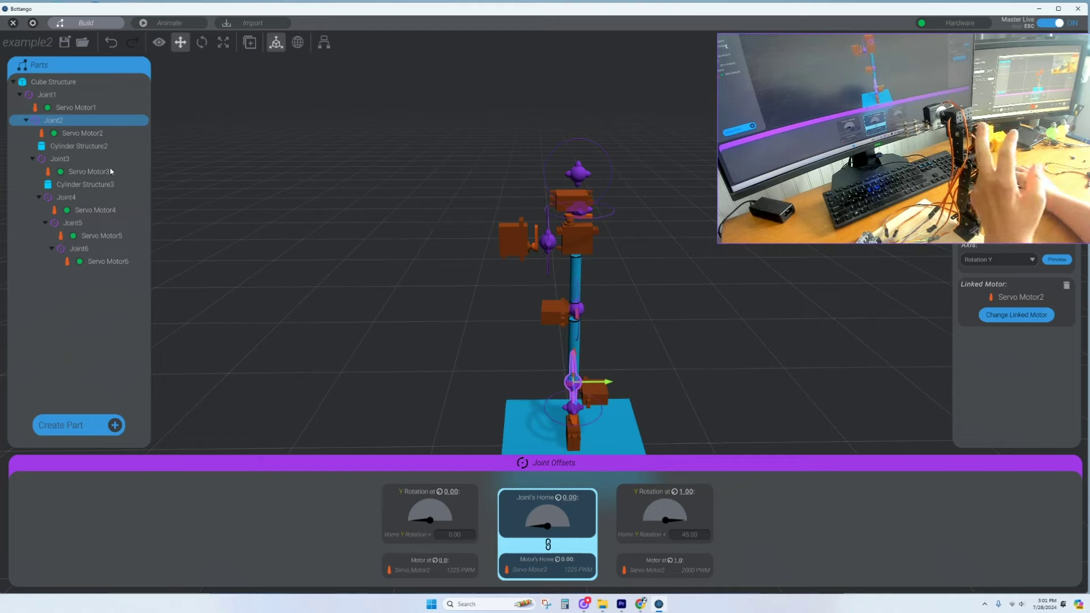
- Set both the PWM at 0.0 and the home PWM of Servo Motor4 to 642
{"action": "left_click", "coordinate": [89, 211]}
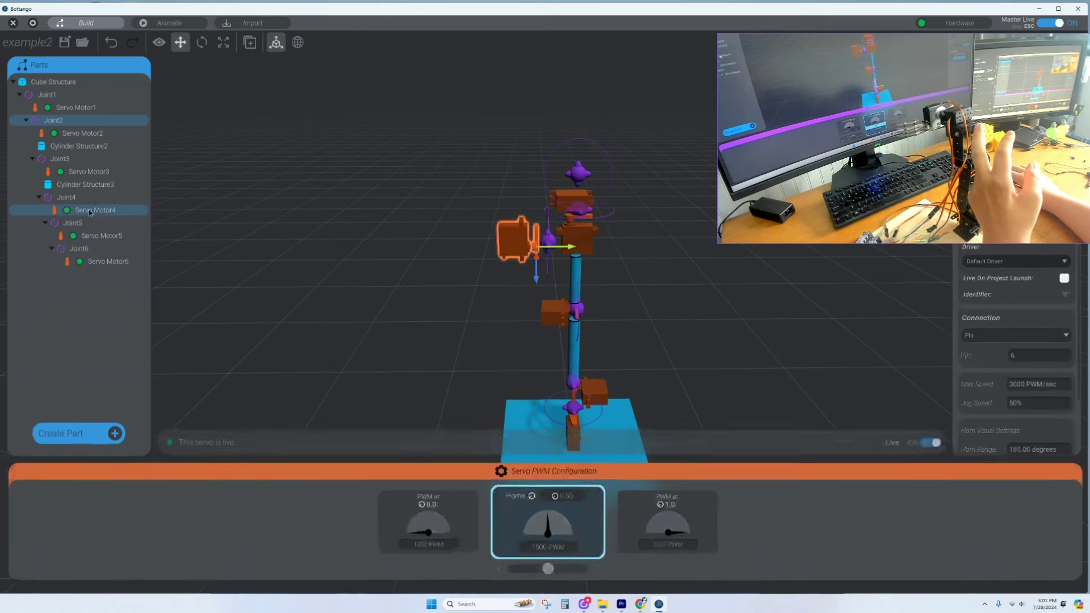
{"action": "left_click", "coordinate": [408, 553]}
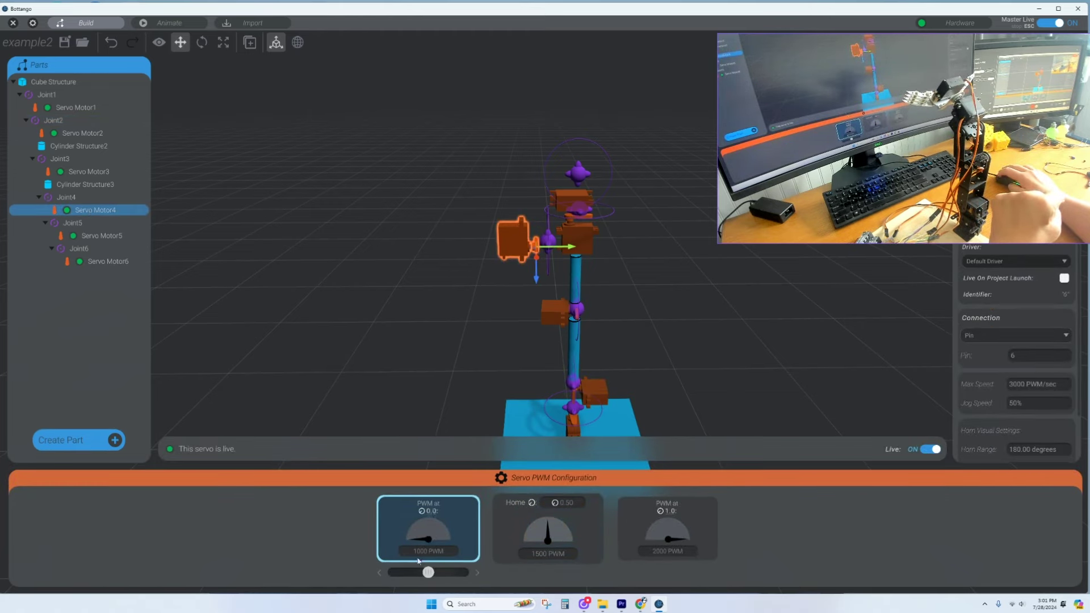
{"action": "mouse_move", "coordinate": [430, 575]}
{"action": "left_mouse_down"}
{"action": "mouse_move", "coordinate": [469, 574]}
{"action": "mouse_move", "coordinate": [372, 564]}
{"action": "mouse_move", "coordinate": [429, 573]}
{"action": "left_mouse_up"}
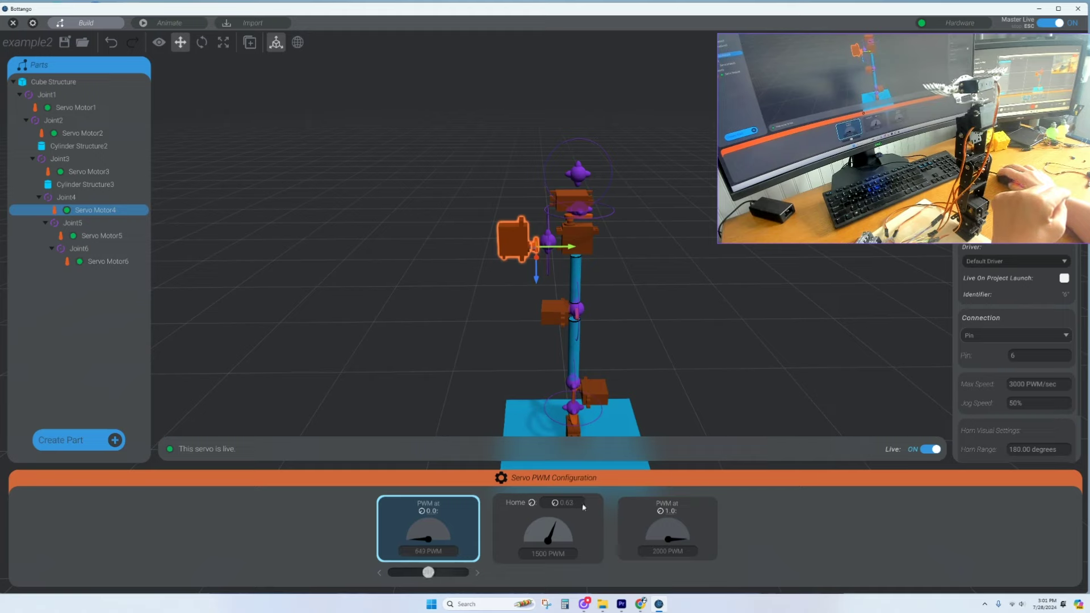
{"action": "left_click", "coordinate": [537, 526]}
{"action": "left_click_drag", "start_coordinate": [548, 574], "coordinate": [552, 574]}
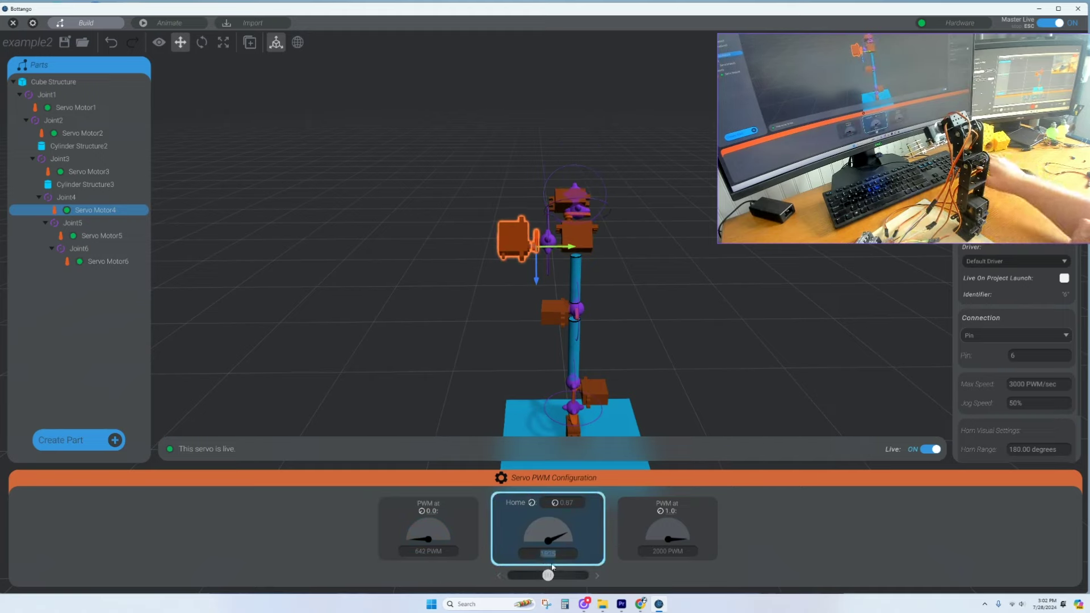
{"action": "type", "text": "6"}
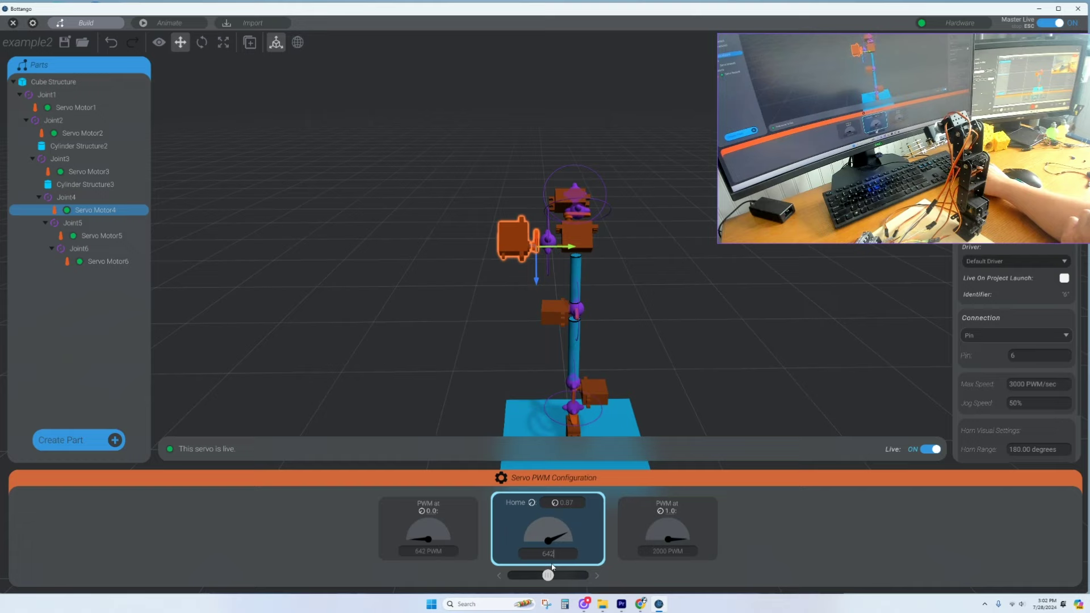
{"action": "type", "text": "42"}
{"action": "key", "text": "Return"}
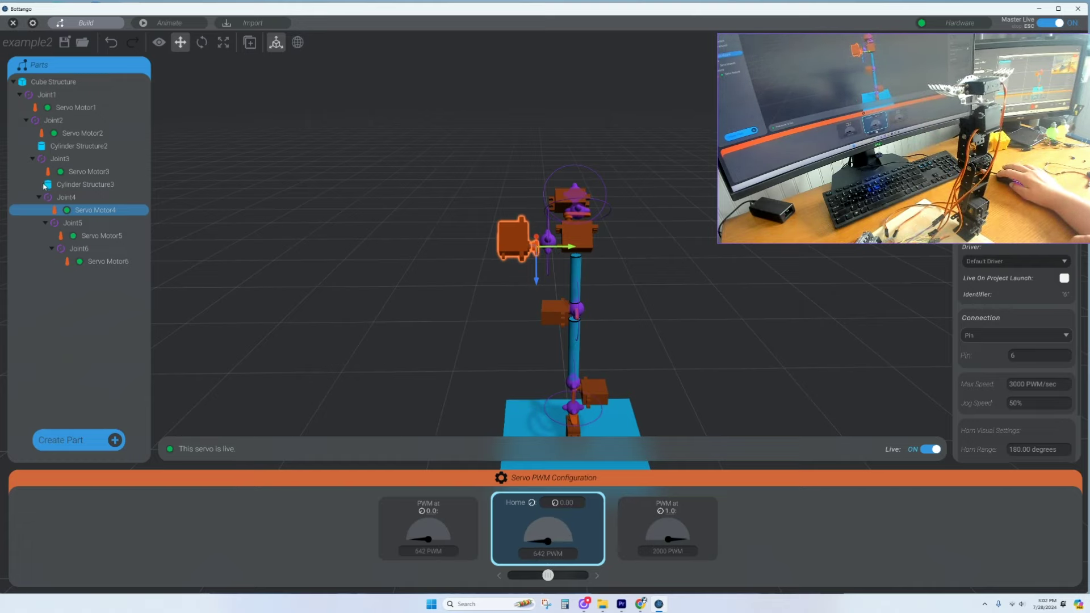
- Resolve Joint4's home mismatch by using the motor's home of 0.00 and applying the automatic fix
{"action": "left_click", "coordinate": [63, 197]}
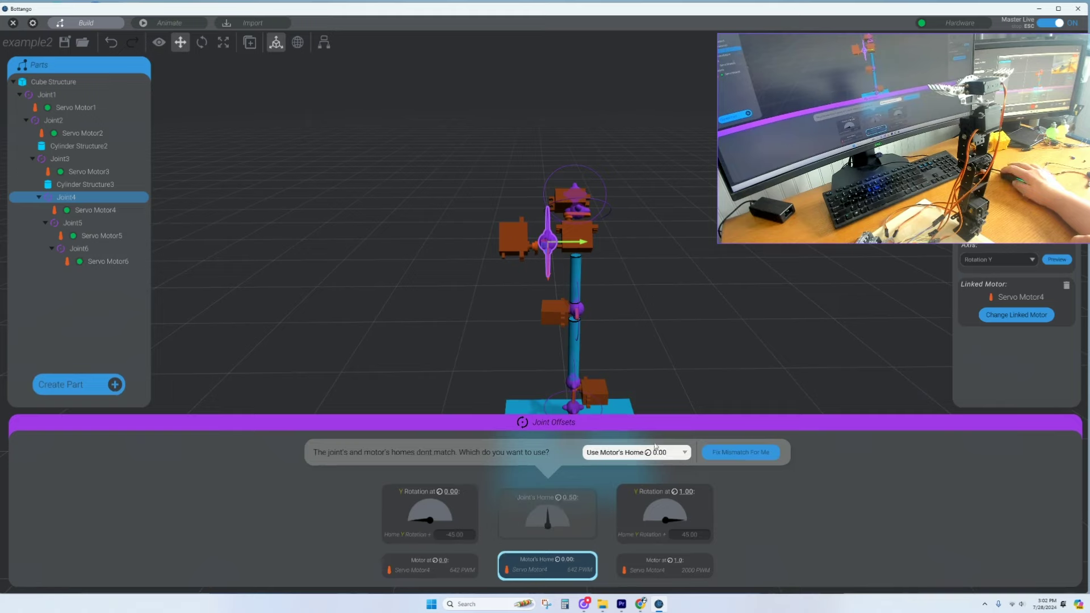
{"action": "left_click", "coordinate": [674, 454]}
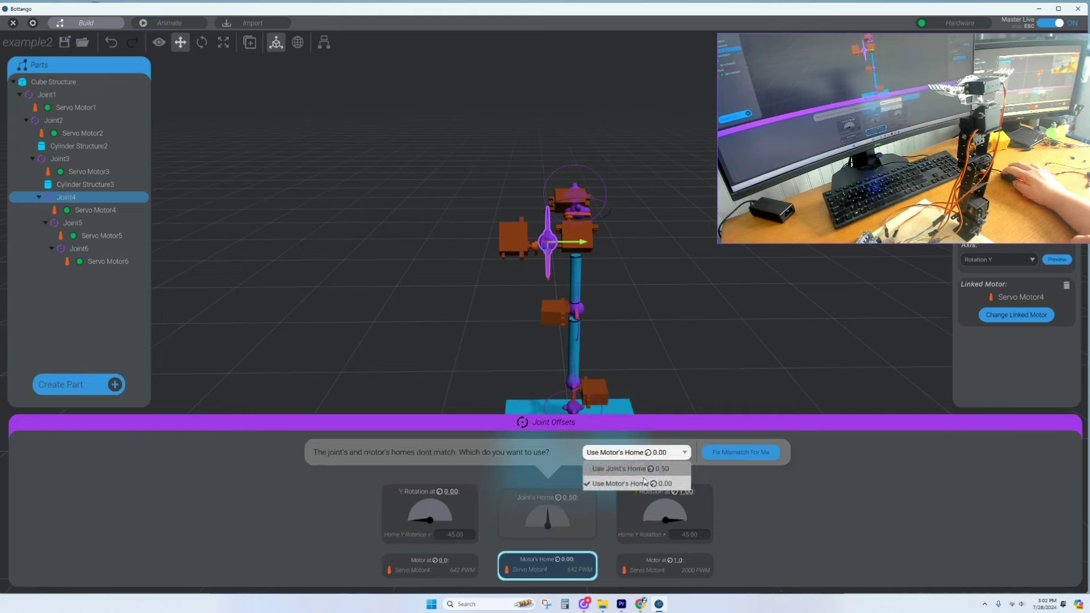
{"action": "left_click", "coordinate": [636, 484]}
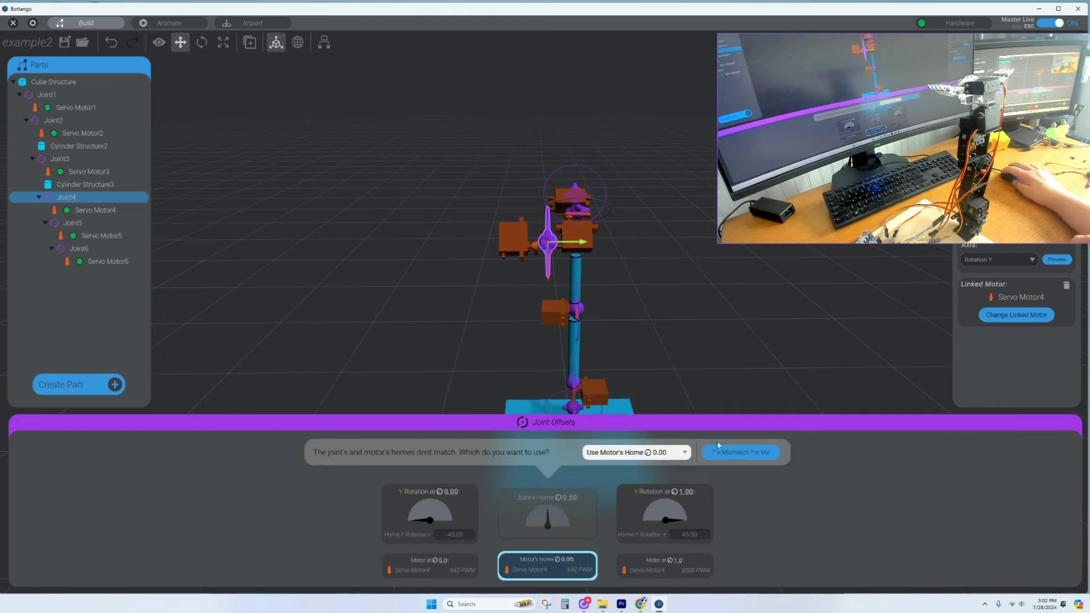
{"action": "left_click", "coordinate": [732, 454]}
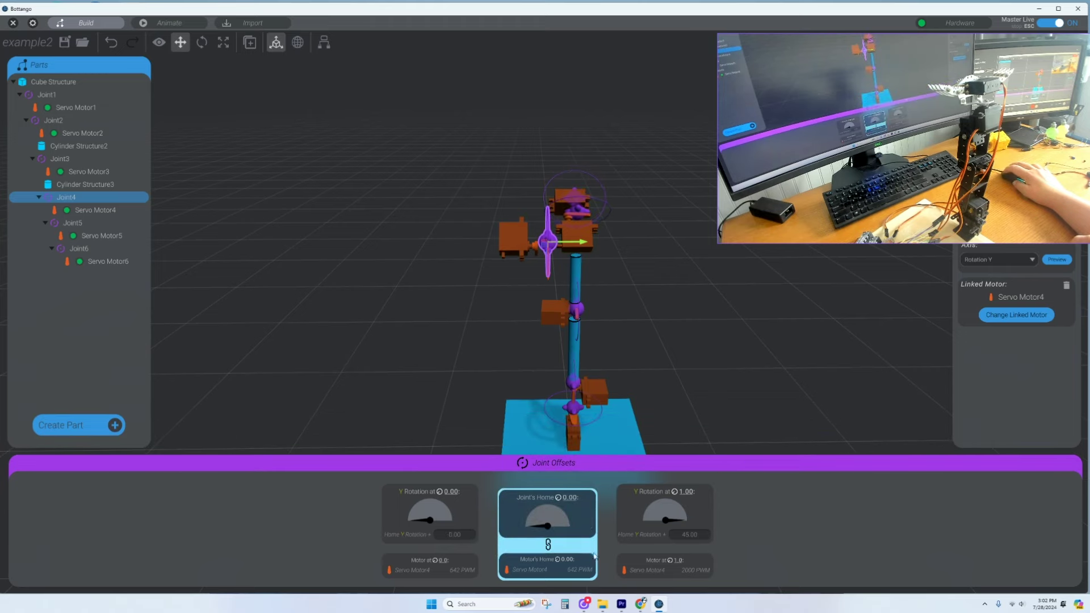
- Set both the PWM at 0.0 and the home PWM of Servo Motor6 to 1046
{"action": "left_click", "coordinate": [102, 262]}
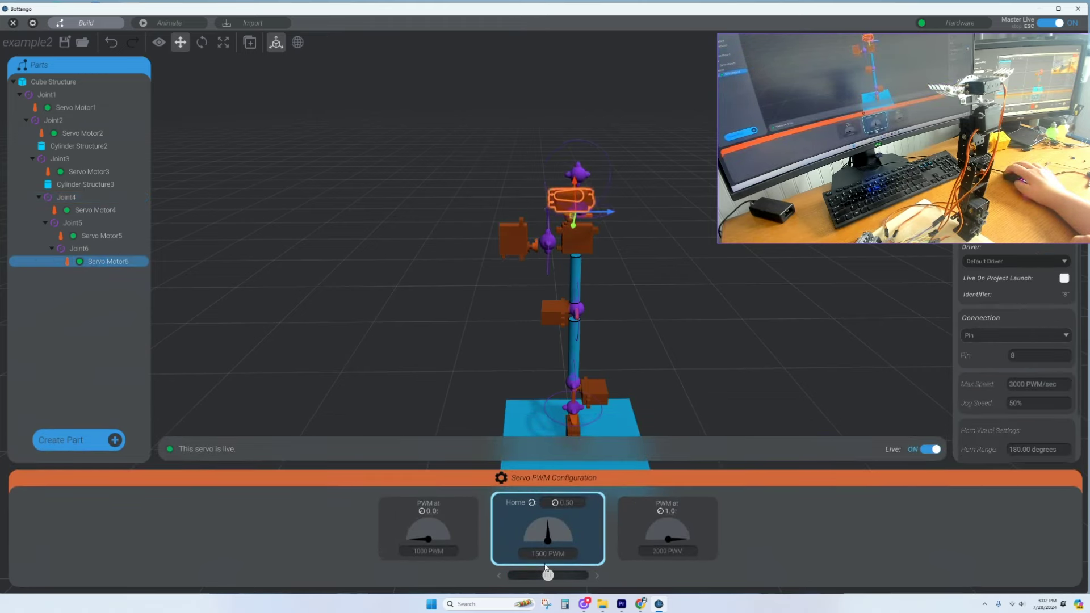
{"action": "left_click", "coordinate": [457, 549]}
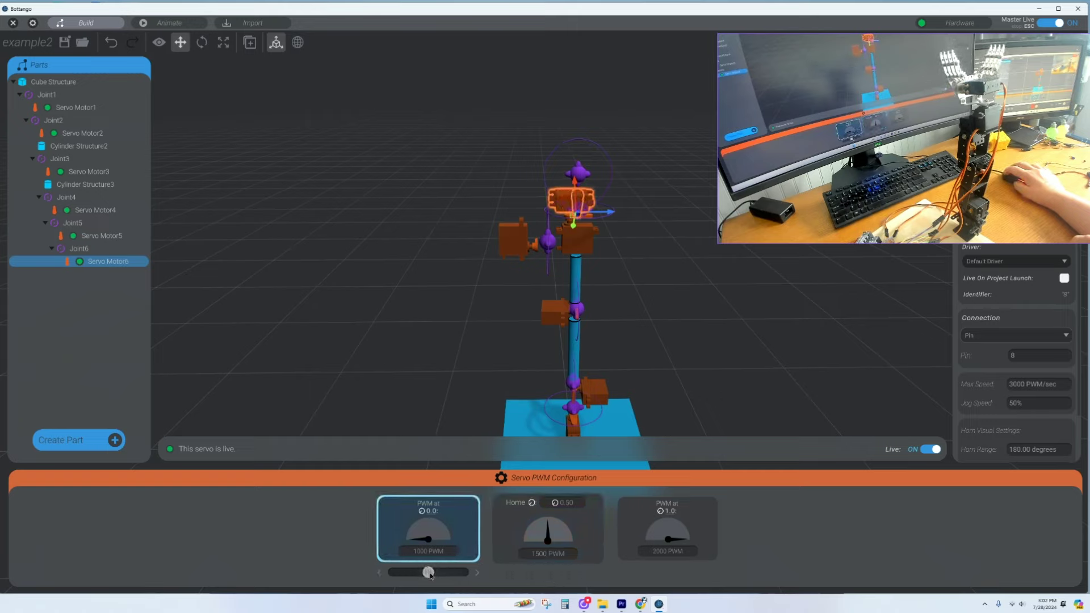
{"action": "left_click_drag", "start_coordinate": [429, 573], "coordinate": [359, 558]}
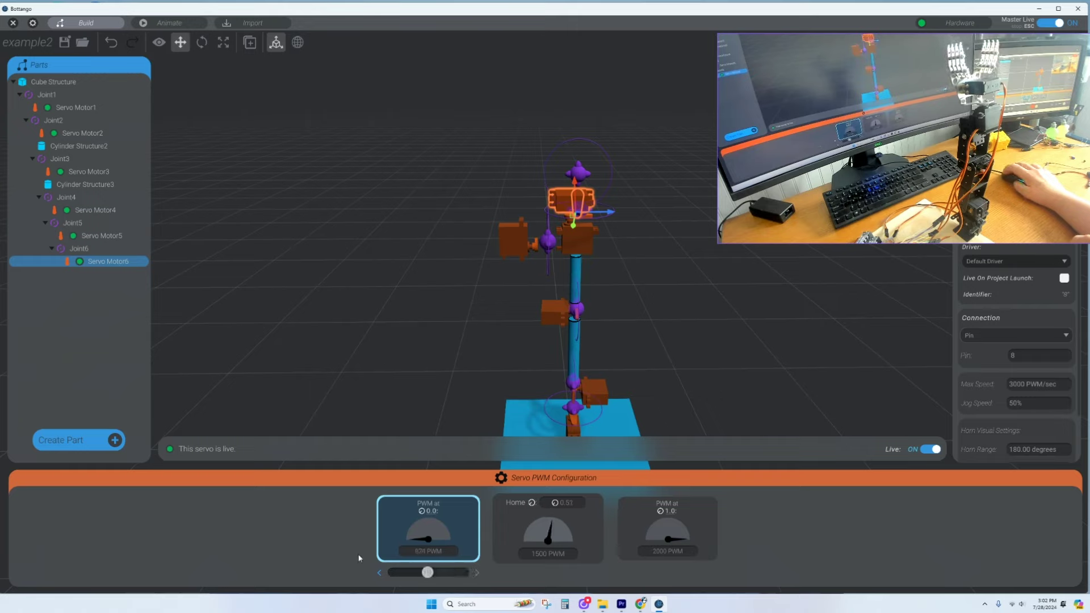
{"action": "left_click_drag", "start_coordinate": [435, 573], "coordinate": [468, 572]}
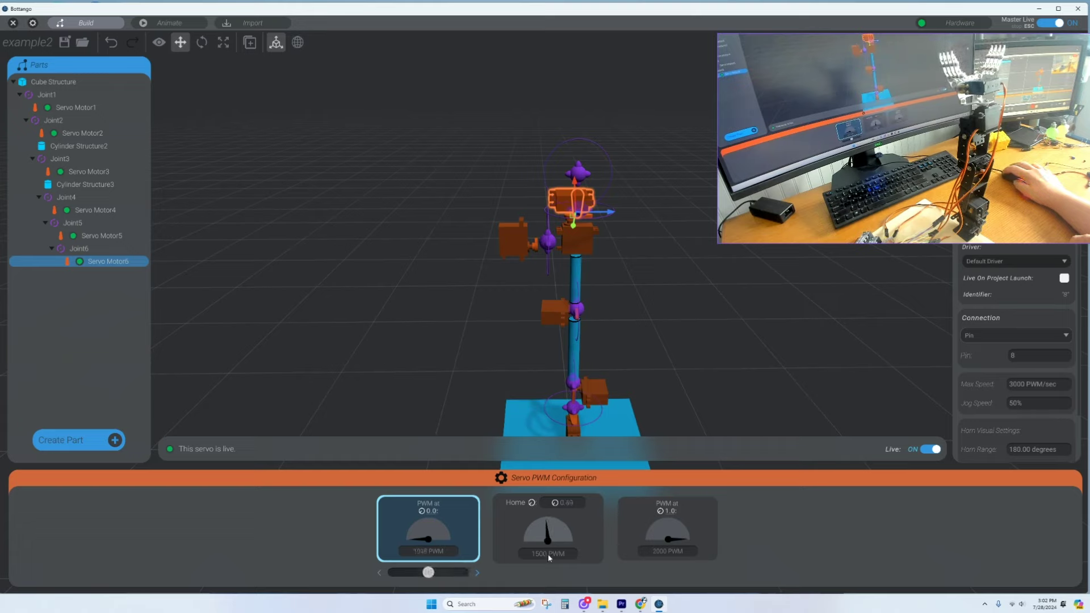
{"action": "left_click", "coordinate": [549, 554]}
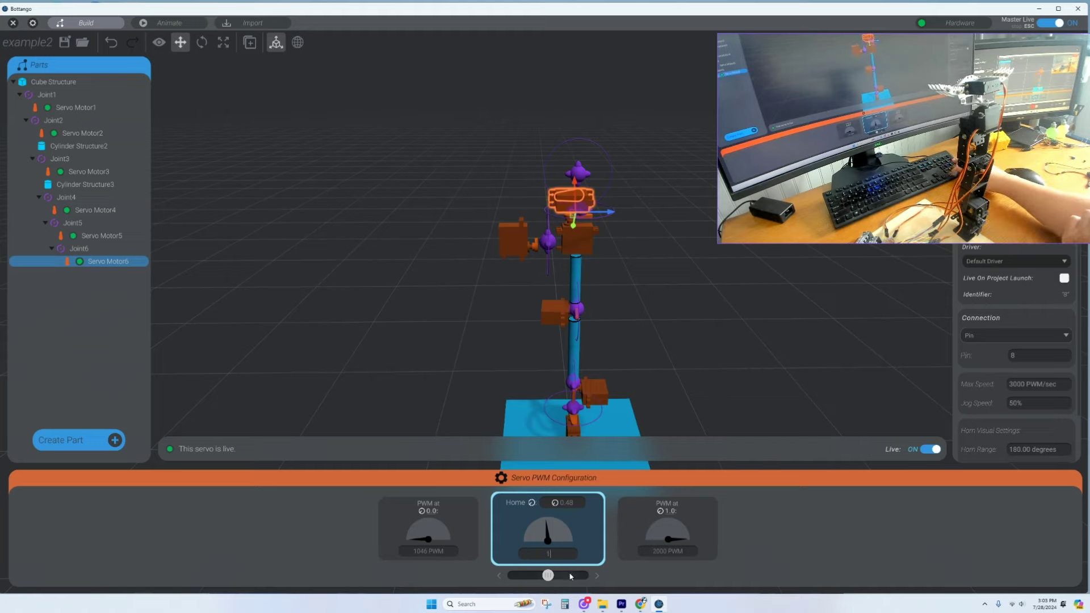
{"action": "type", "text": "1046"}
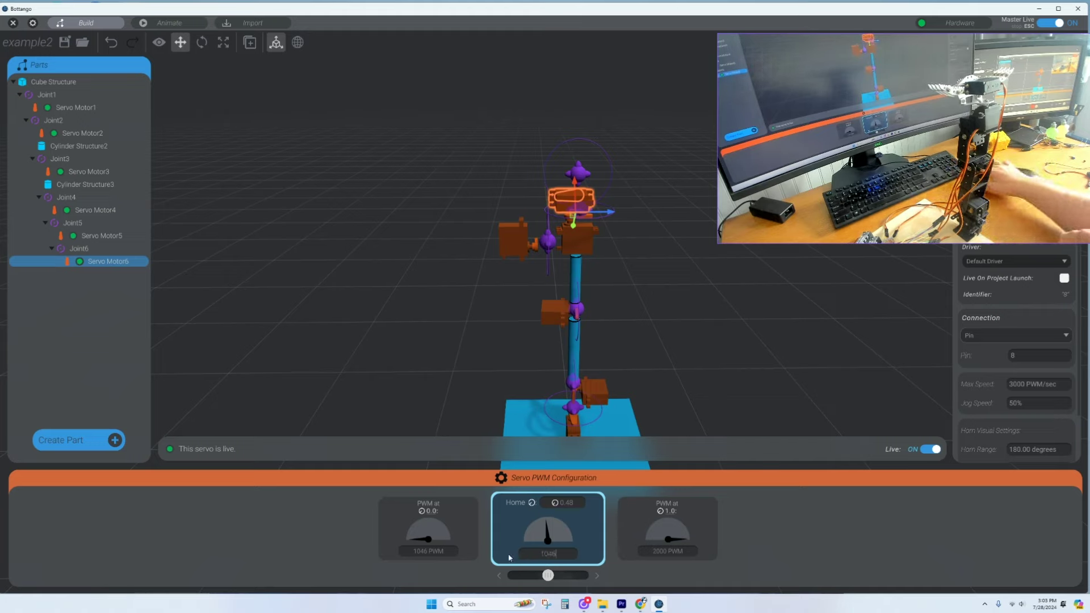
{"action": "key", "text": "Return"}
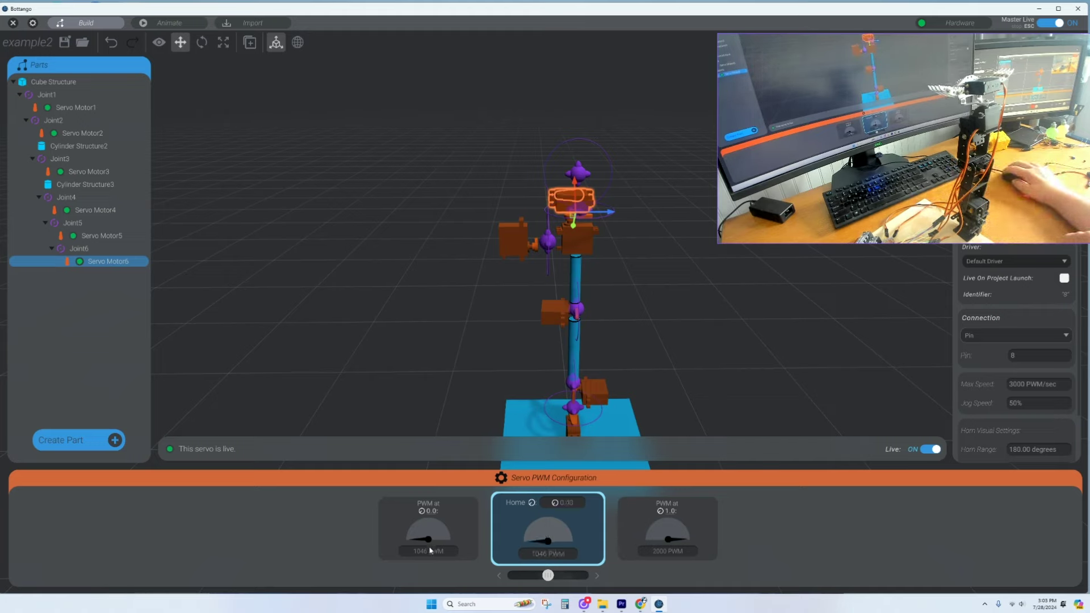
- Resolve Joint6's home mismatch by using the motor's home of 0.00 and applying the automatic fix
{"action": "left_click", "coordinate": [70, 249]}
{"action": "left_click", "coordinate": [651, 456]}
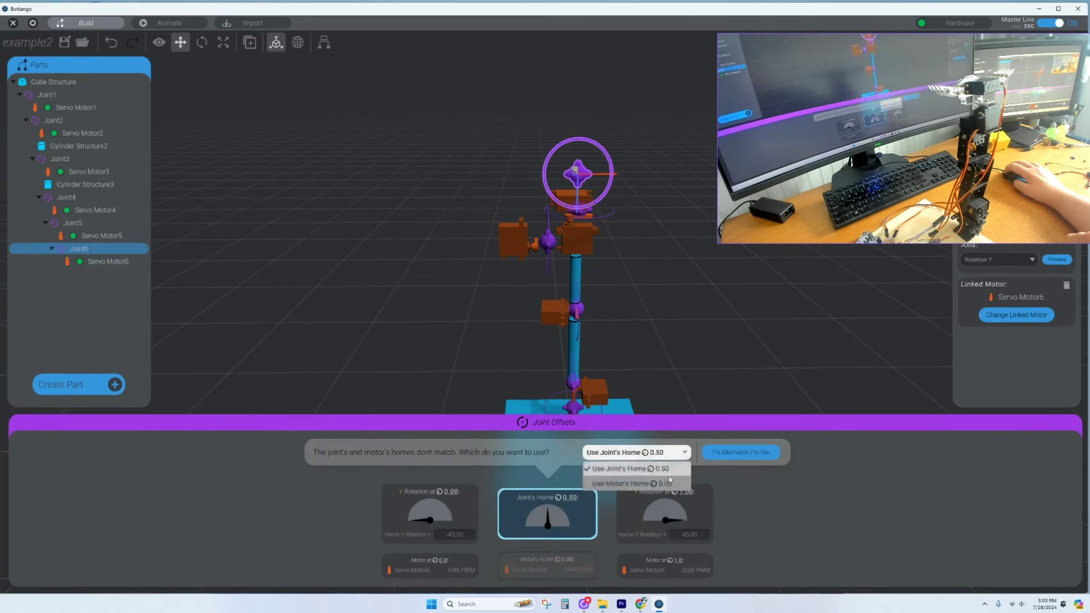
{"action": "left_click", "coordinate": [657, 483]}
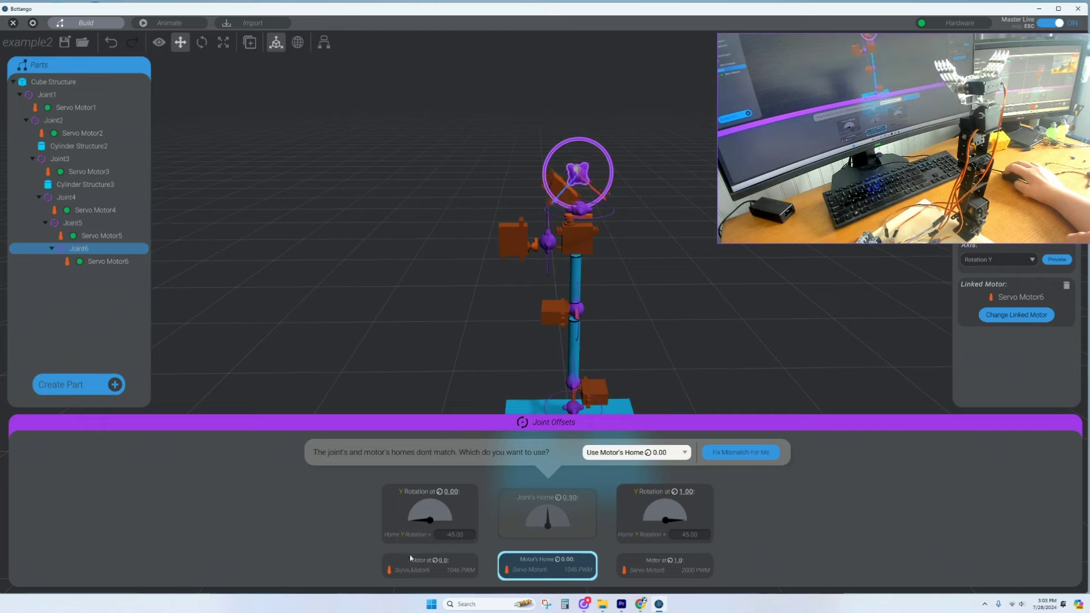
{"action": "left_click", "coordinate": [738, 453]}
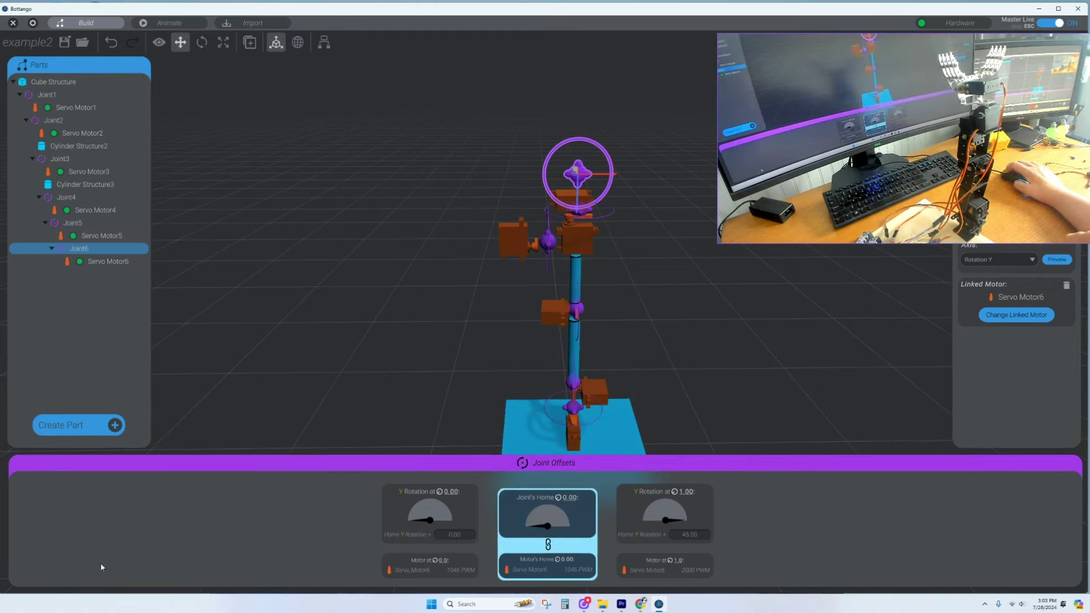
- Switch to animation mode, lower Joint2's first keyframe to 0.00 on its curve and shift its second keyframe to about 1:15
{"action": "left_click", "coordinate": [179, 23]}
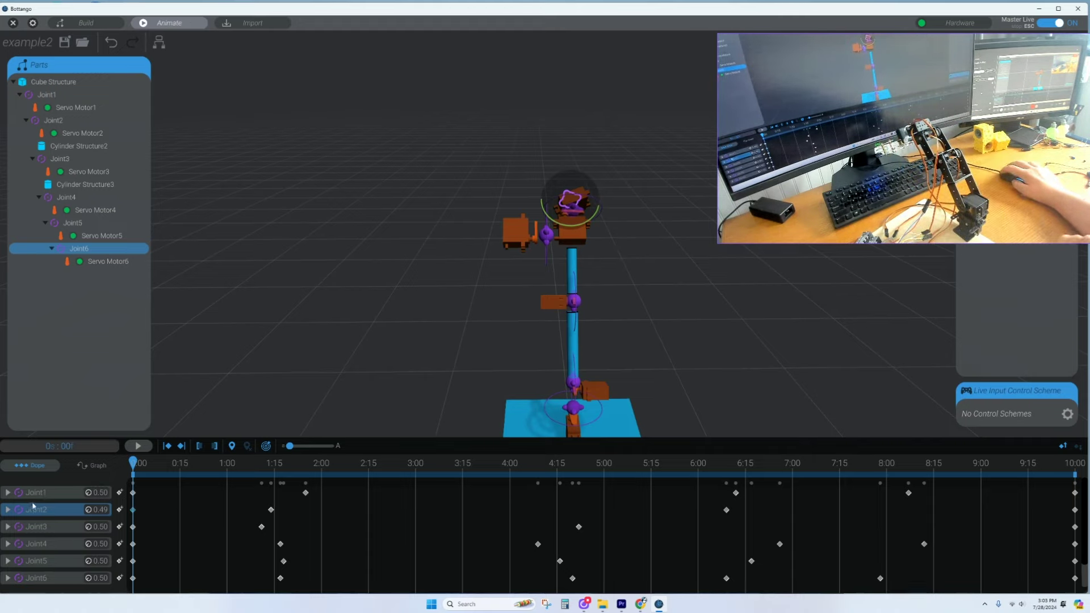
{"action": "left_click", "coordinate": [92, 465]}
{"action": "left_click_drag", "start_coordinate": [158, 534], "coordinate": [159, 582]}
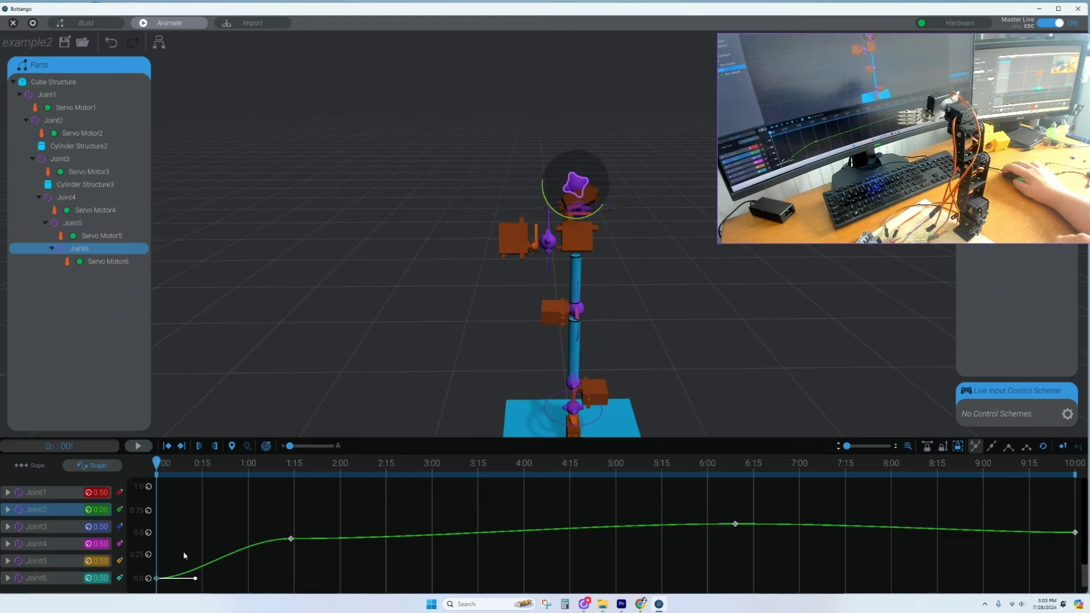
{"action": "left_click", "coordinate": [291, 539]}
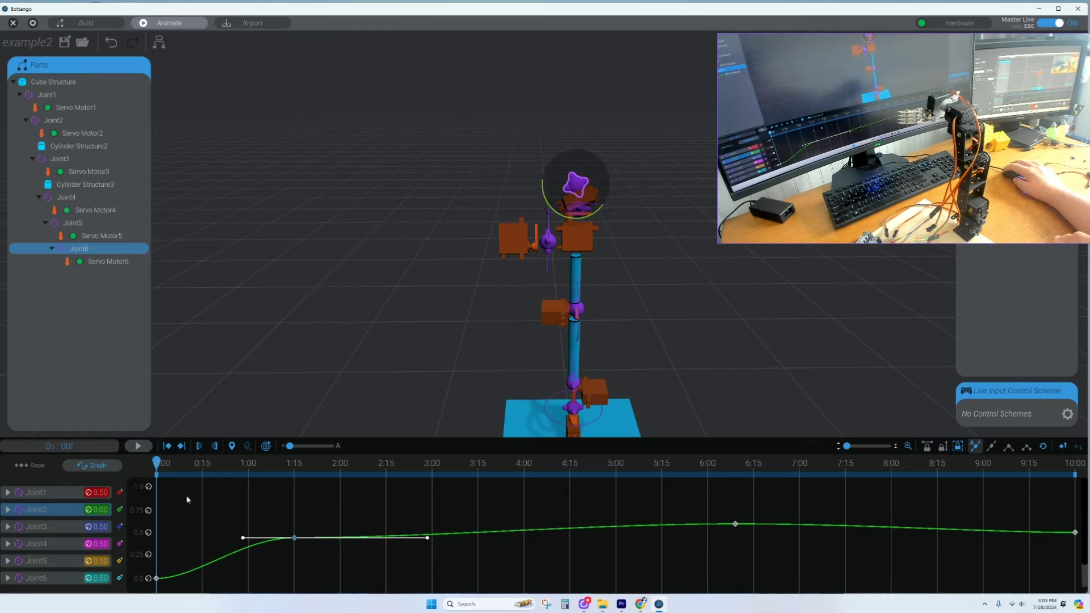
- Check Joint3's motion curve, and lower the first keyframe of Joint4's curve to 0.00
{"action": "left_click", "coordinate": [52, 528]}
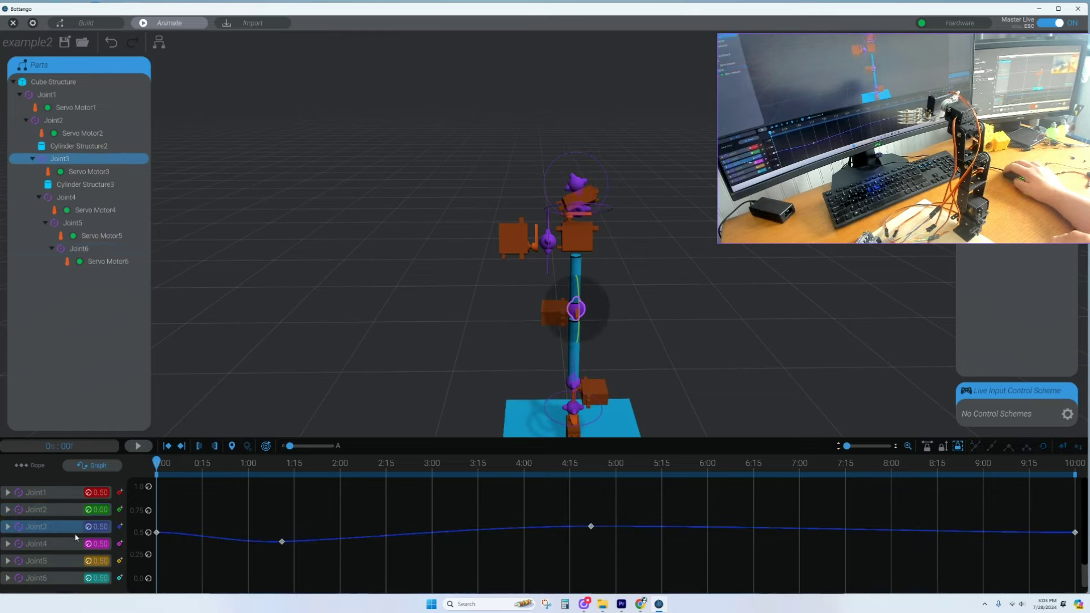
{"action": "left_click", "coordinate": [48, 549]}
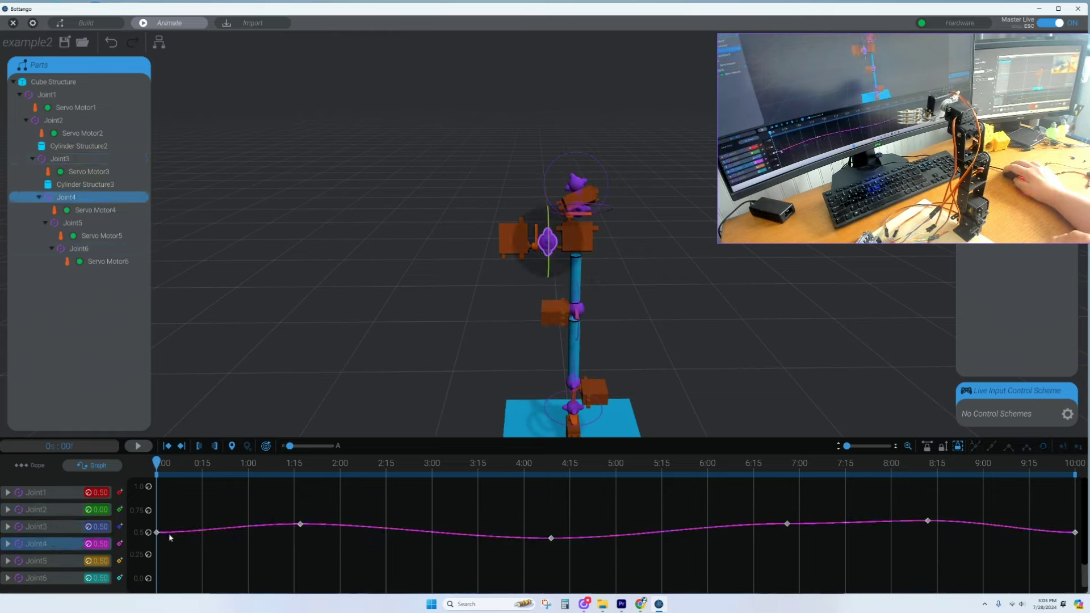
{"action": "left_click_drag", "start_coordinate": [154, 534], "coordinate": [152, 579]}
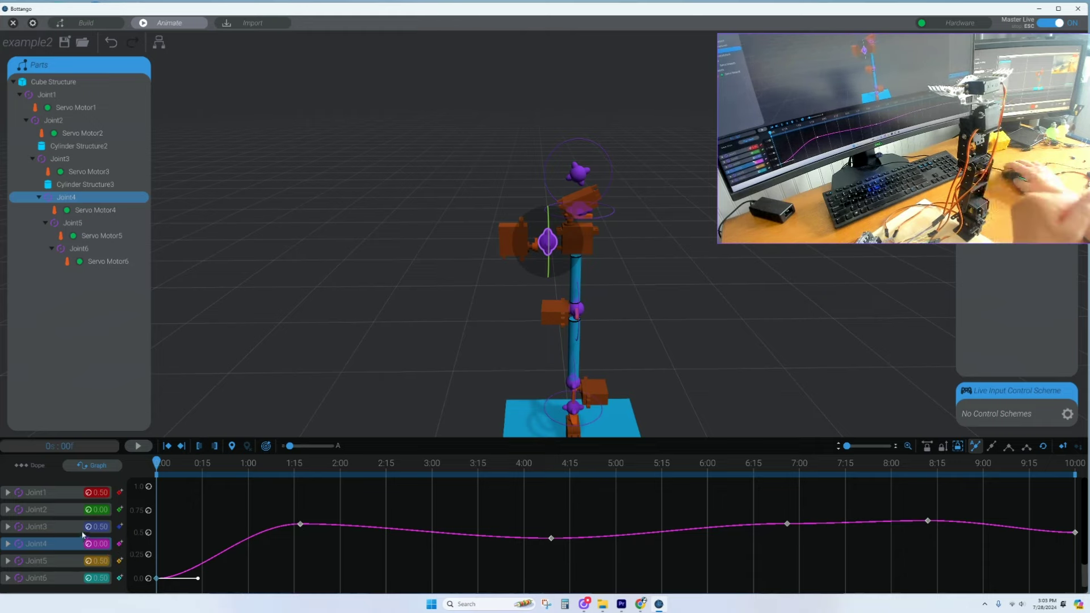
- Display Joint5's motion curve and adjust its first keyframe to about 0.51
{"action": "left_click", "coordinate": [38, 565]}
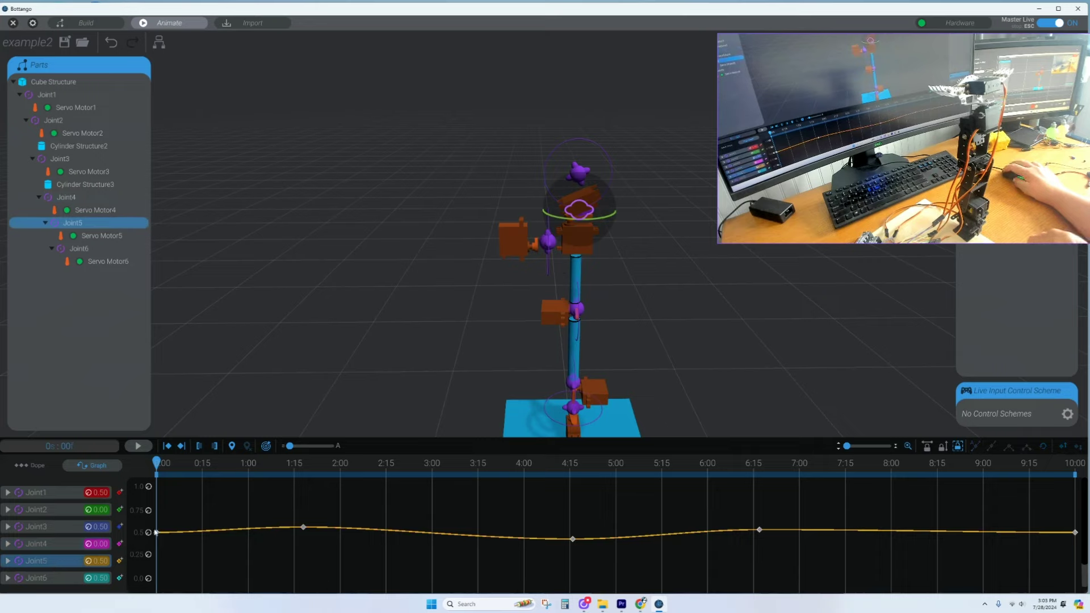
{"action": "left_click_drag", "start_coordinate": [159, 534], "coordinate": [158, 549]}
{"action": "left_click_drag", "start_coordinate": [159, 527], "coordinate": [159, 533]}
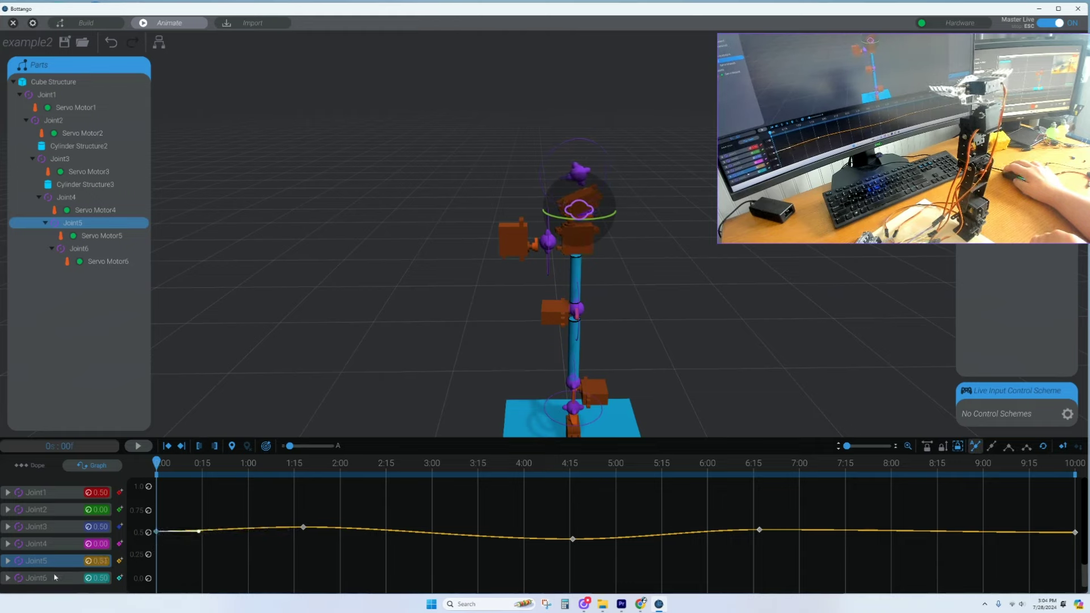
- Lower both the first and the last keyframe of Joint6's motion curve to 0.00
{"action": "left_click", "coordinate": [56, 578]}
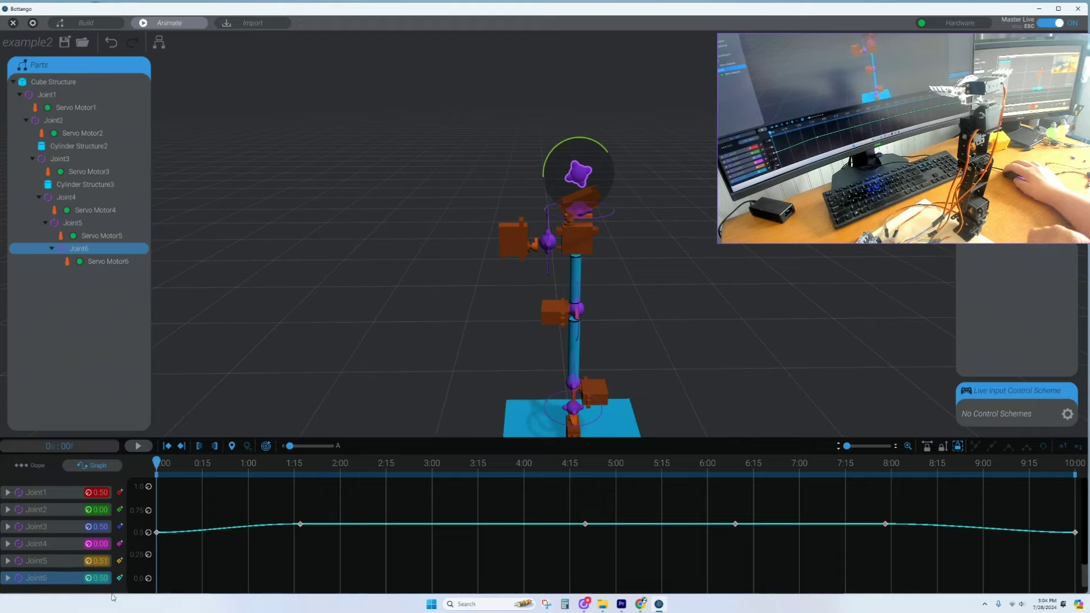
{"action": "left_click_drag", "start_coordinate": [156, 533], "coordinate": [160, 585]}
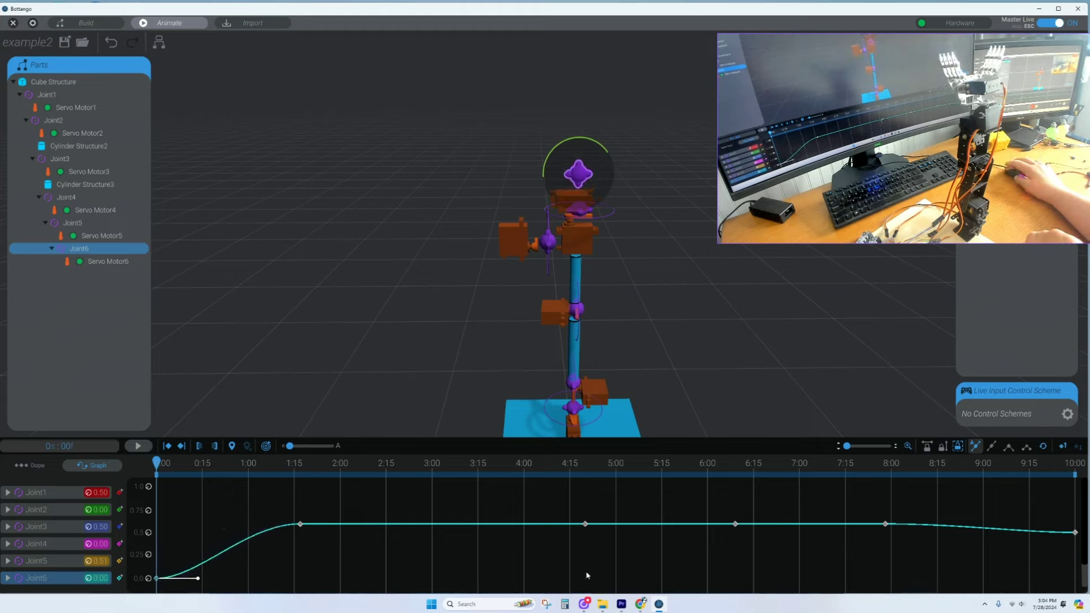
{"action": "left_click_drag", "start_coordinate": [1076, 533], "coordinate": [1082, 585]}
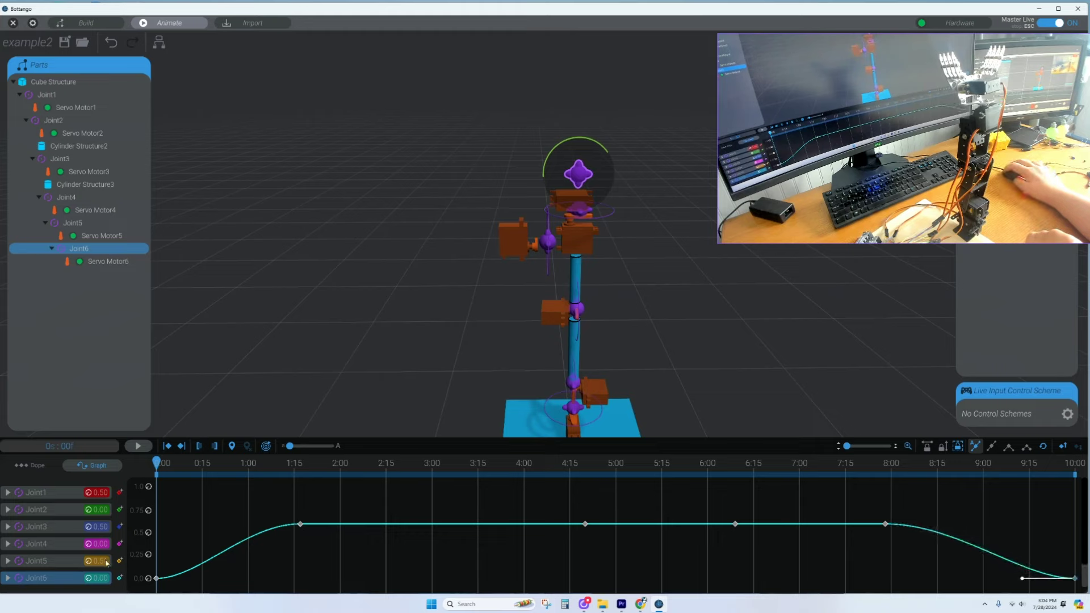
- Check Joint1's motion curve, and lower Joint2's last keyframe at 10:00 to 0.0
{"action": "left_click", "coordinate": [57, 496]}
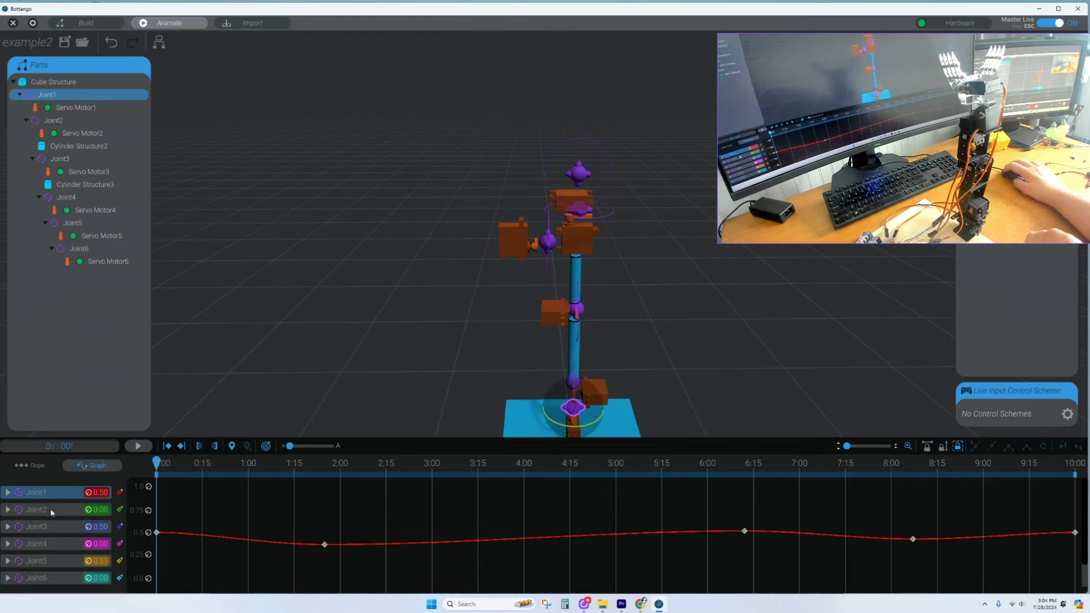
{"action": "left_click", "coordinate": [54, 514]}
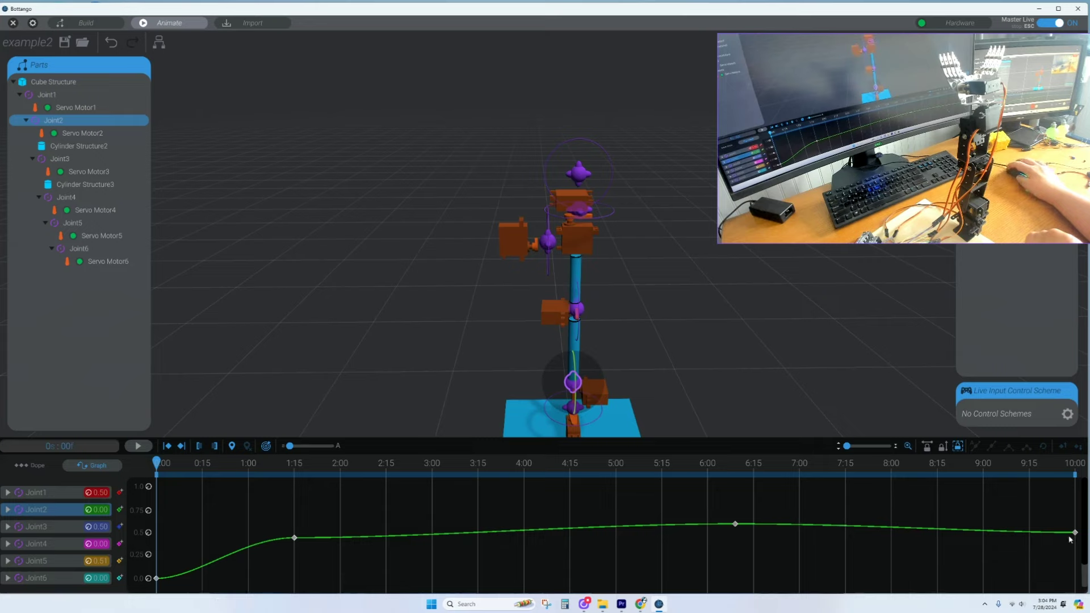
{"action": "left_click_drag", "start_coordinate": [1075, 533], "coordinate": [1075, 578]}
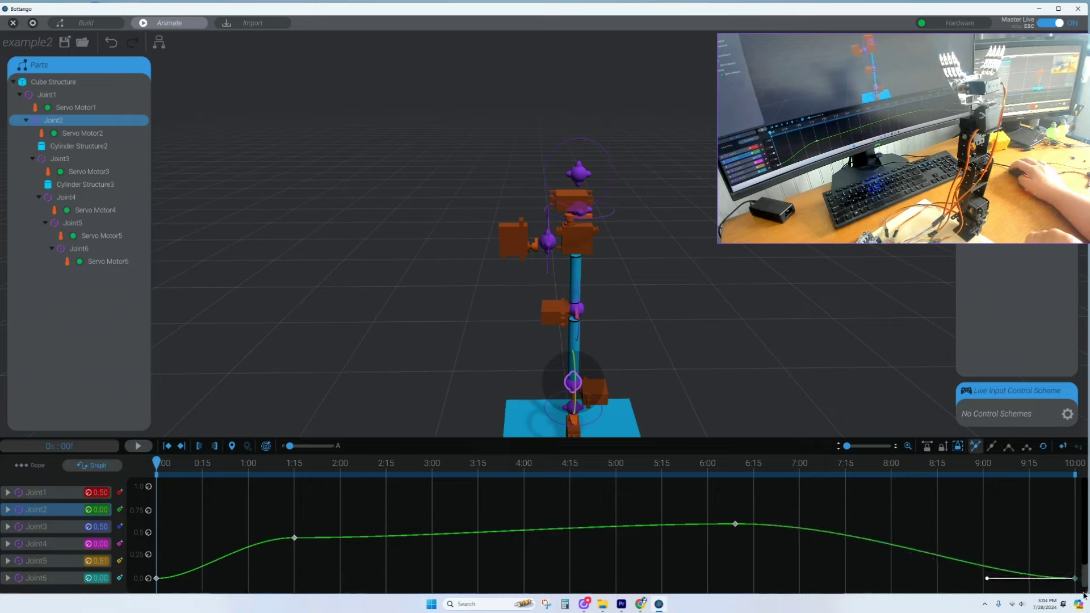
- Lower the last keyframe of Joint4's motion curve, at 10:00, to 0.0
{"action": "left_click", "coordinate": [60, 532]}
{"action": "left_click", "coordinate": [59, 544]}
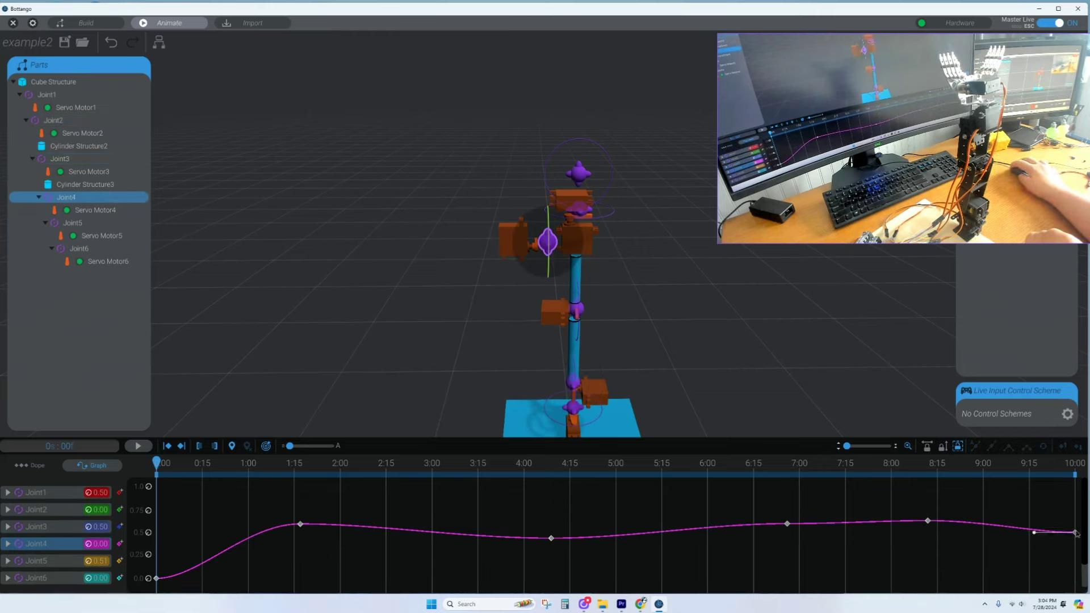
{"action": "left_click_drag", "start_coordinate": [1076, 532], "coordinate": [1075, 578]}
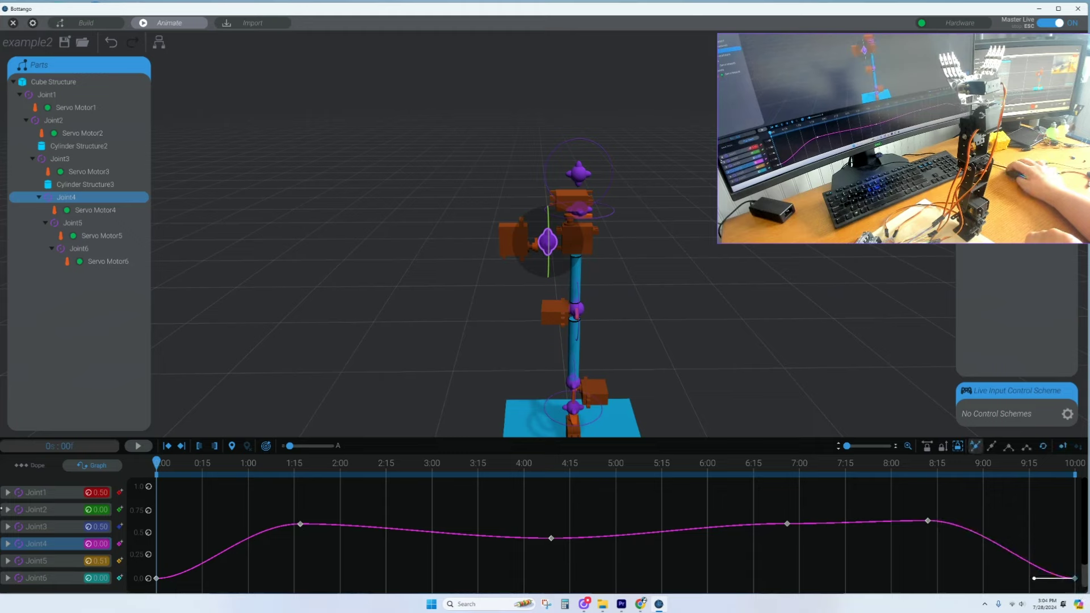
- Check Joint5's motion curve, and lower the first keyframe of Joint1's curve to 0.00
{"action": "left_click", "coordinate": [49, 561]}
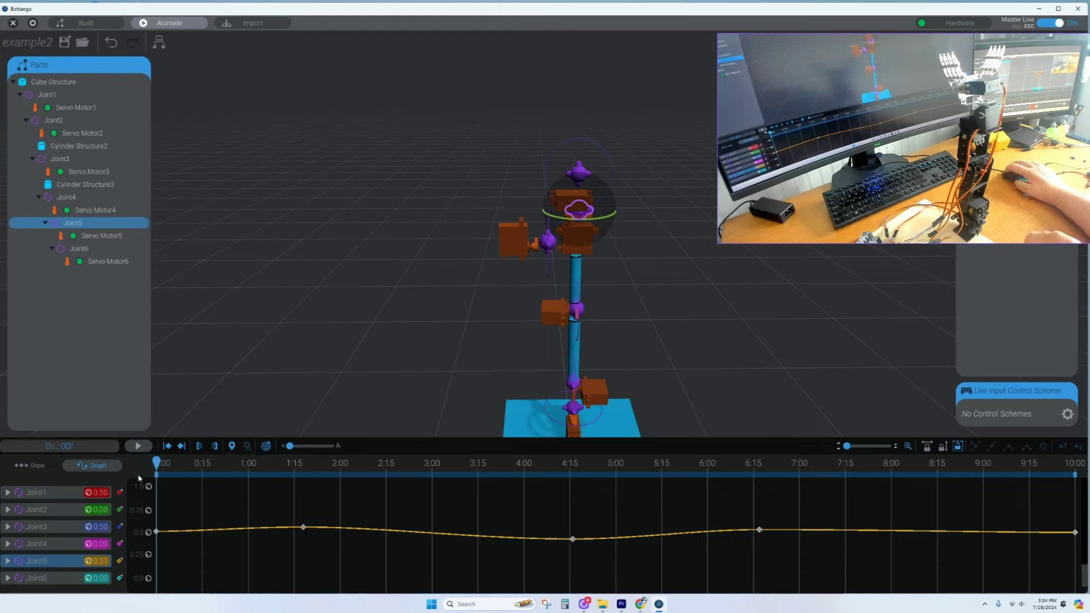
{"action": "left_click", "coordinate": [55, 494]}
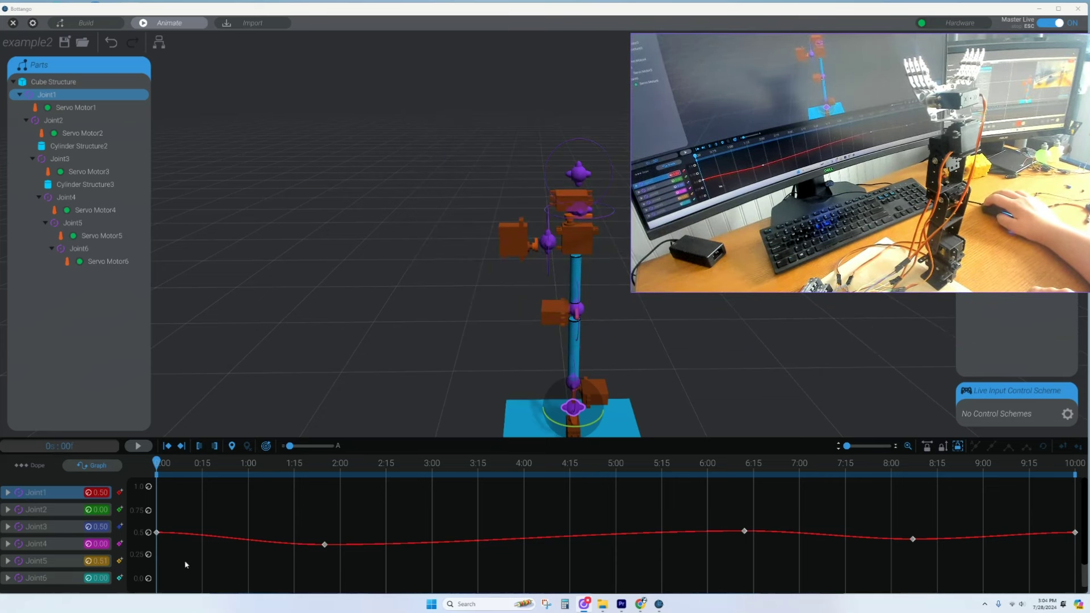
{"action": "left_click_drag", "start_coordinate": [158, 533], "coordinate": [158, 582]}
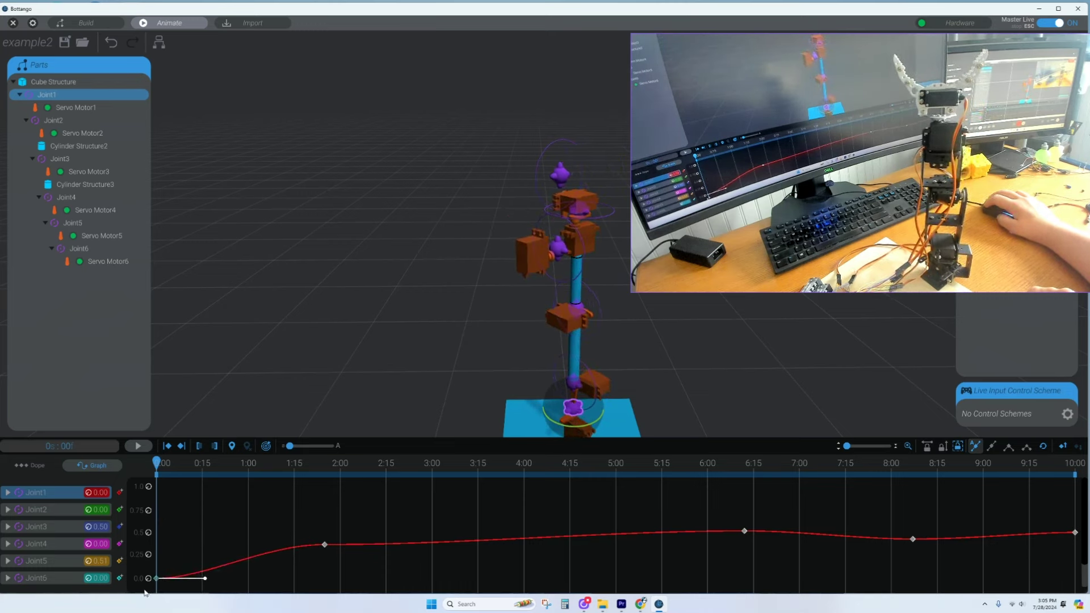
- Preview the animation's first 15 frames, and shift the playback range to 0:15–1:00
{"action": "left_click", "coordinate": [54, 511]}
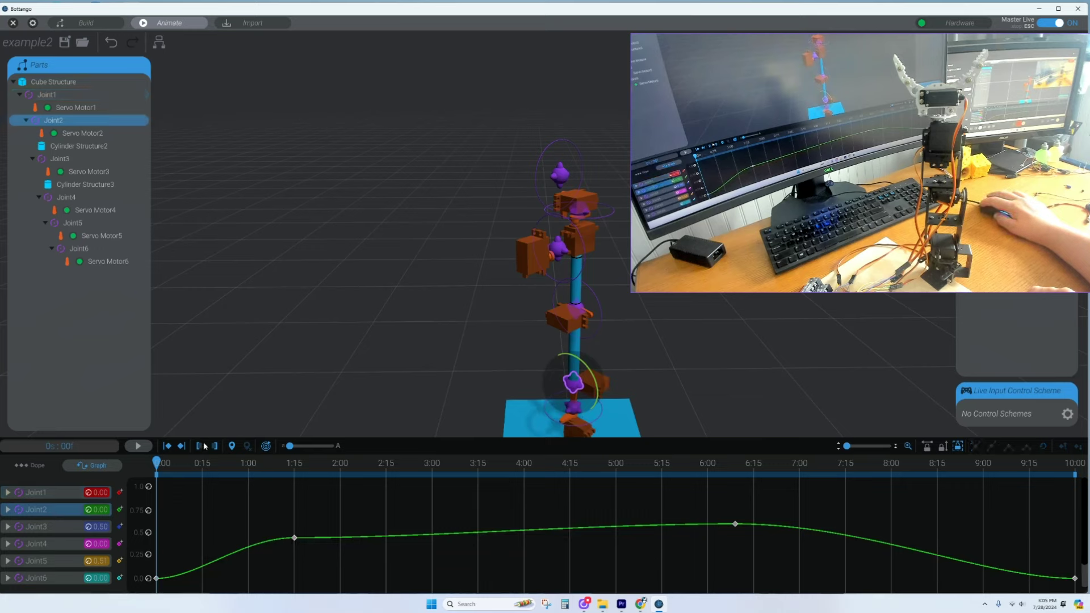
{"action": "left_click_drag", "start_coordinate": [163, 466], "coordinate": [202, 469]}
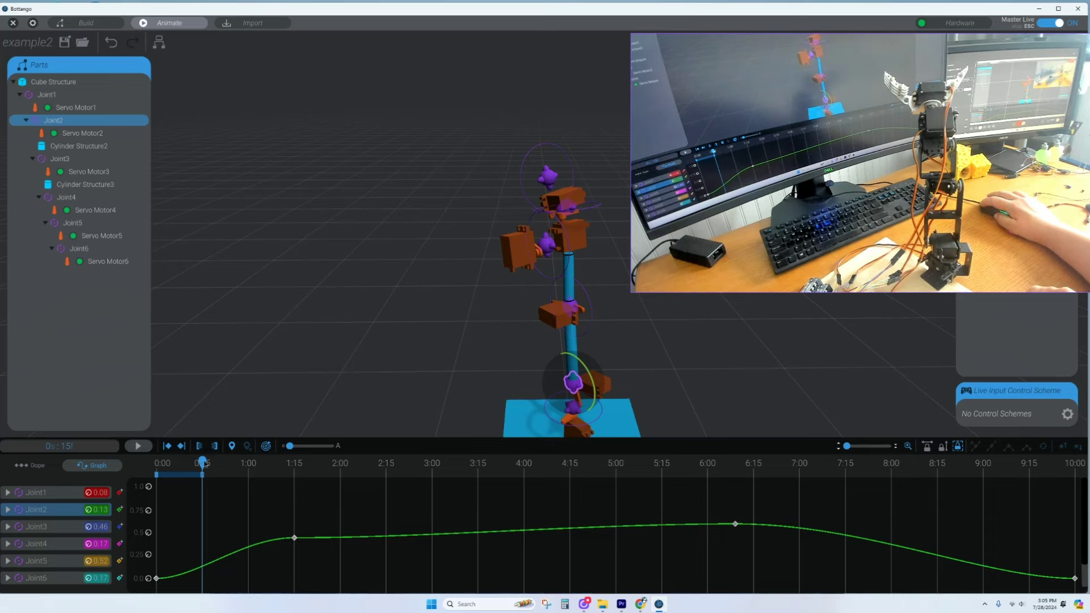
{"action": "left_click", "coordinate": [146, 446]}
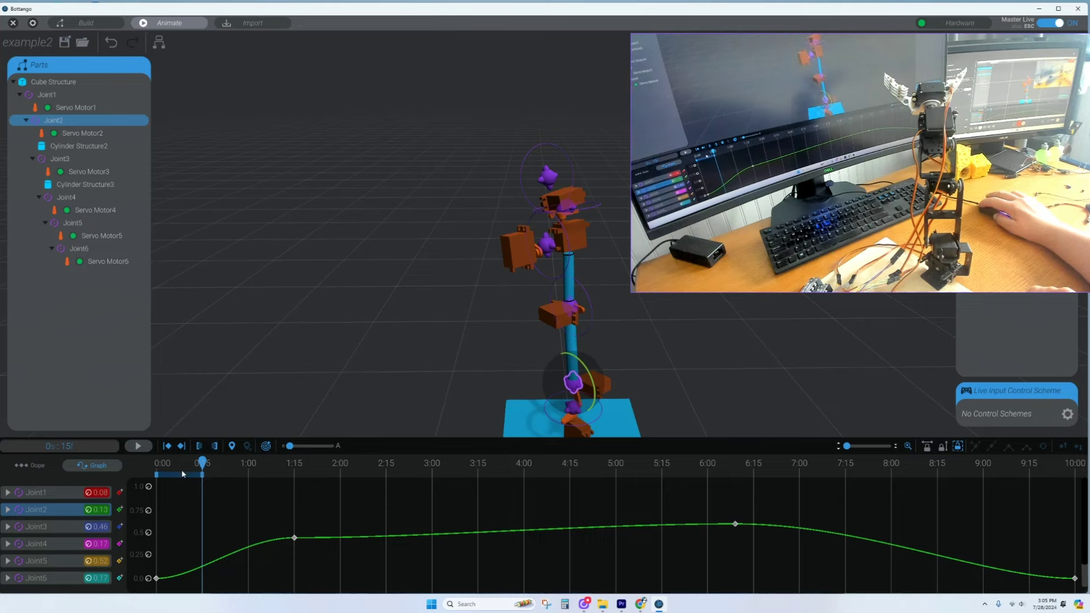
{"action": "left_click_drag", "start_coordinate": [179, 477], "coordinate": [232, 483]}
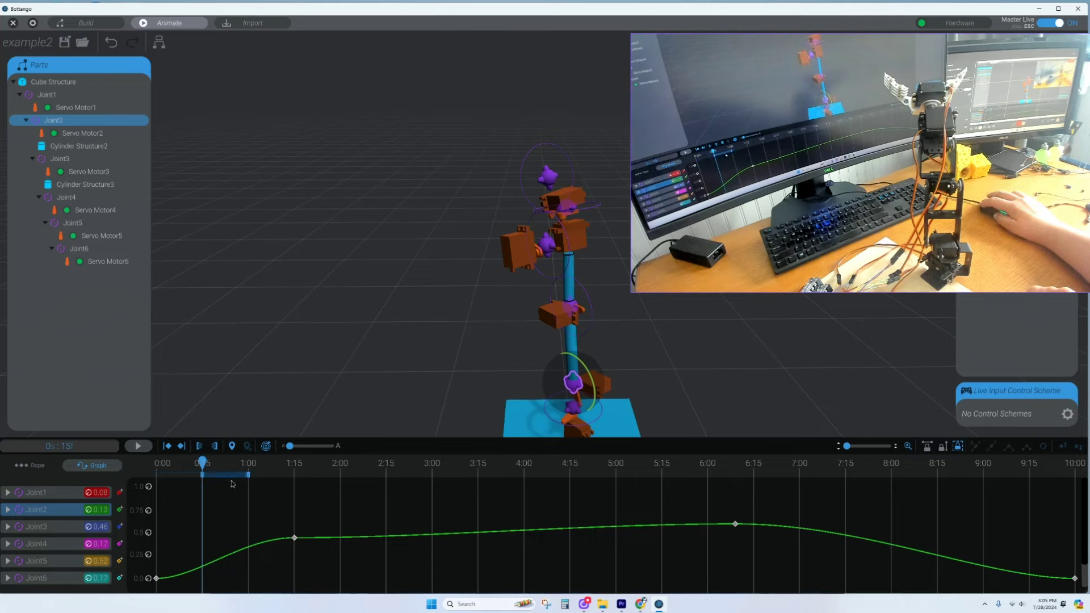
- Lower the second keyframes of Joint3 and Joint4 to about 0.15 and 0.27, placing both at about 1:00
{"action": "left_click", "coordinate": [67, 496]}
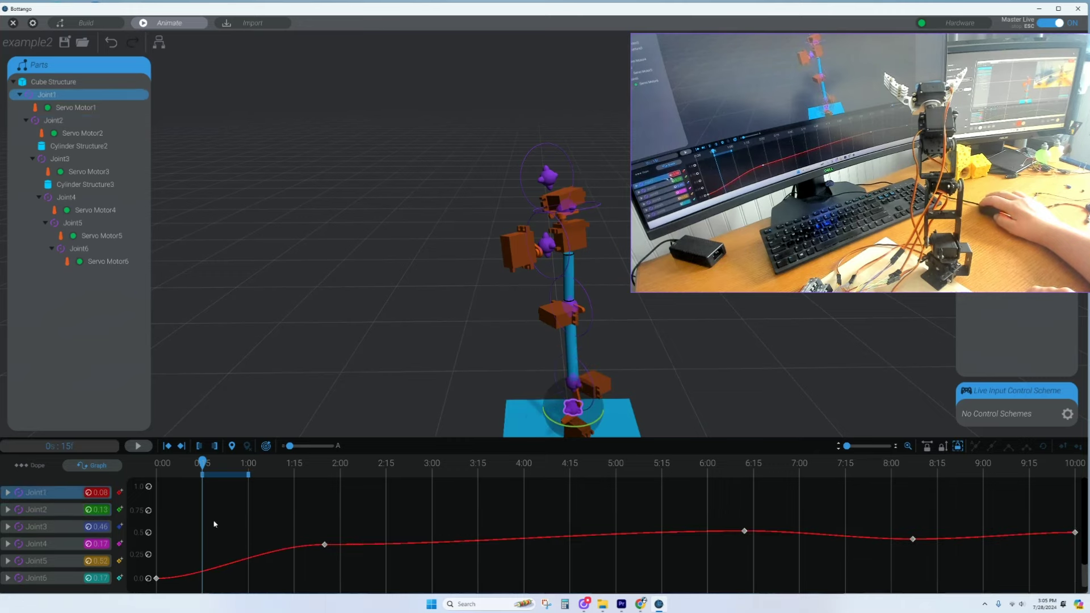
{"action": "left_click", "coordinate": [47, 532]}
{"action": "left_click", "coordinate": [243, 542]}
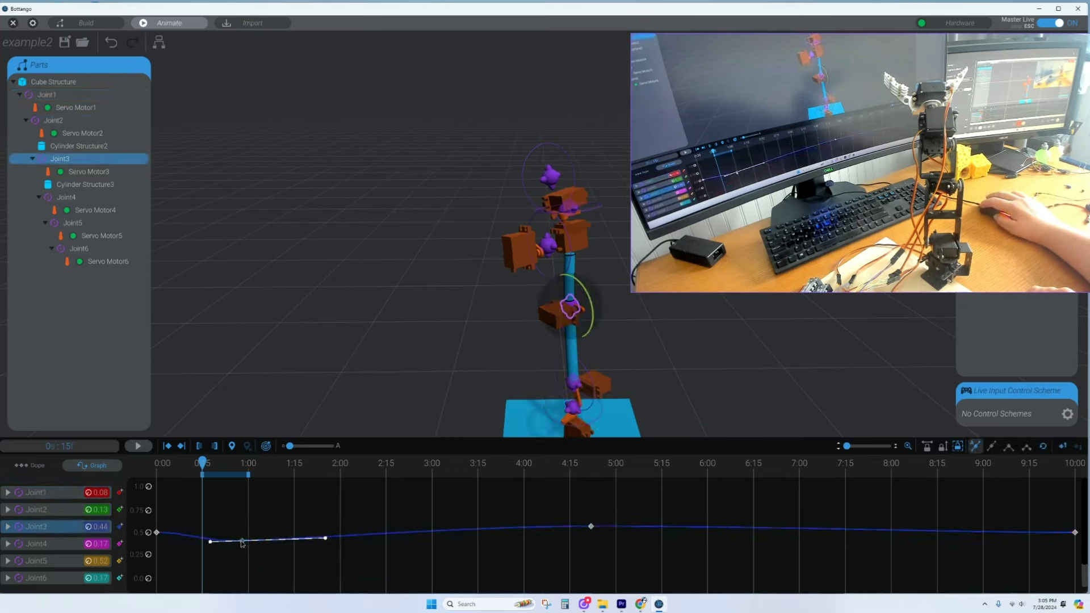
{"action": "left_click_drag", "start_coordinate": [242, 542], "coordinate": [251, 564]}
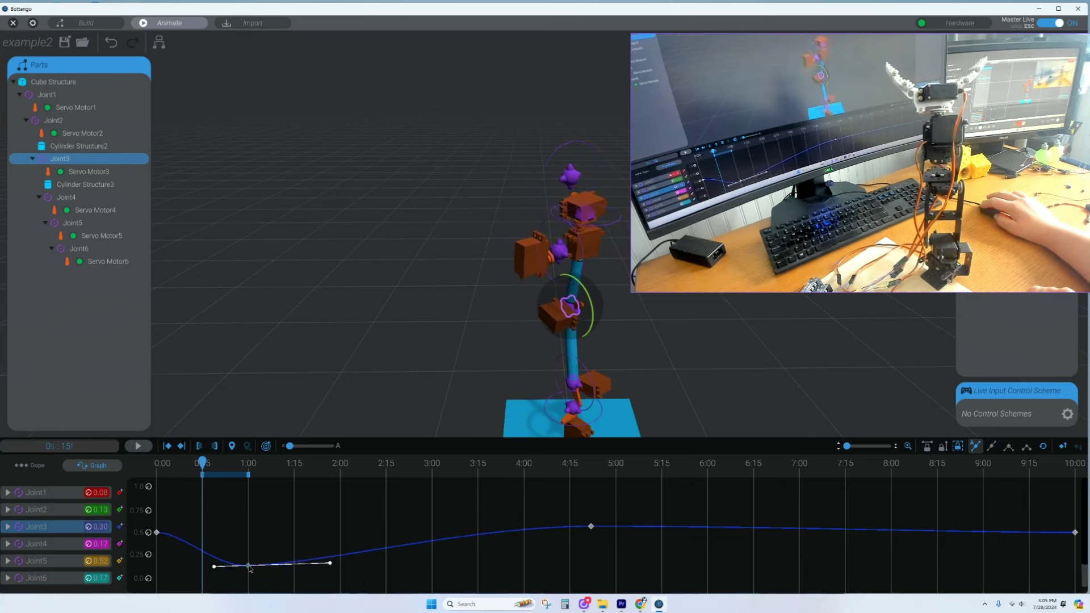
{"action": "left_click", "coordinate": [79, 544]}
{"action": "left_click_drag", "start_coordinate": [300, 524], "coordinate": [251, 554]}
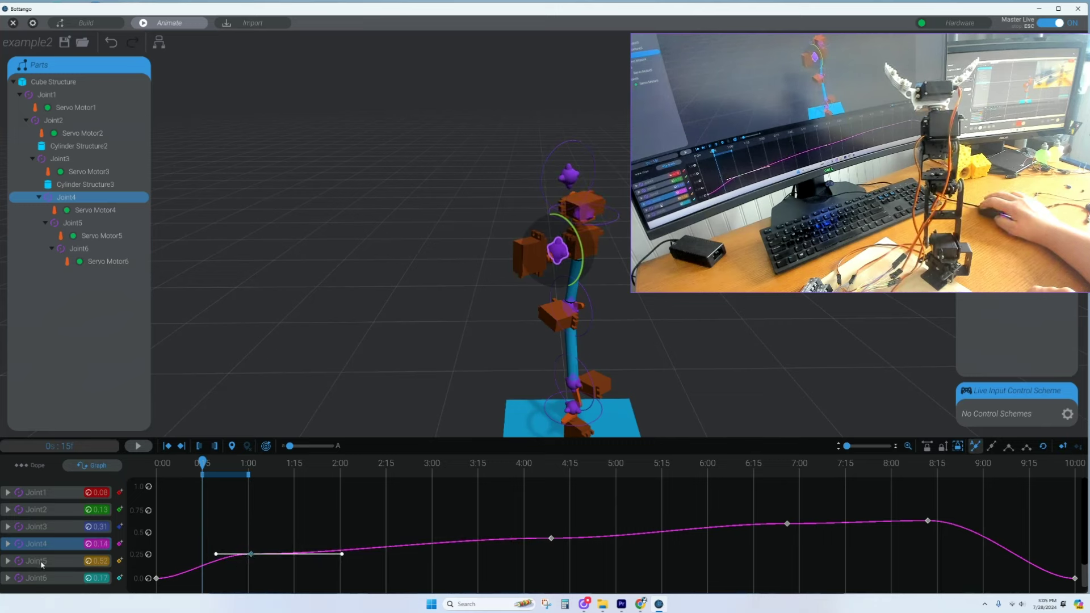
- Preview the animation in sections, extending the playback range to 1:16 and moving it on to about 1:17–2:18
{"action": "left_click", "coordinate": [142, 450]}
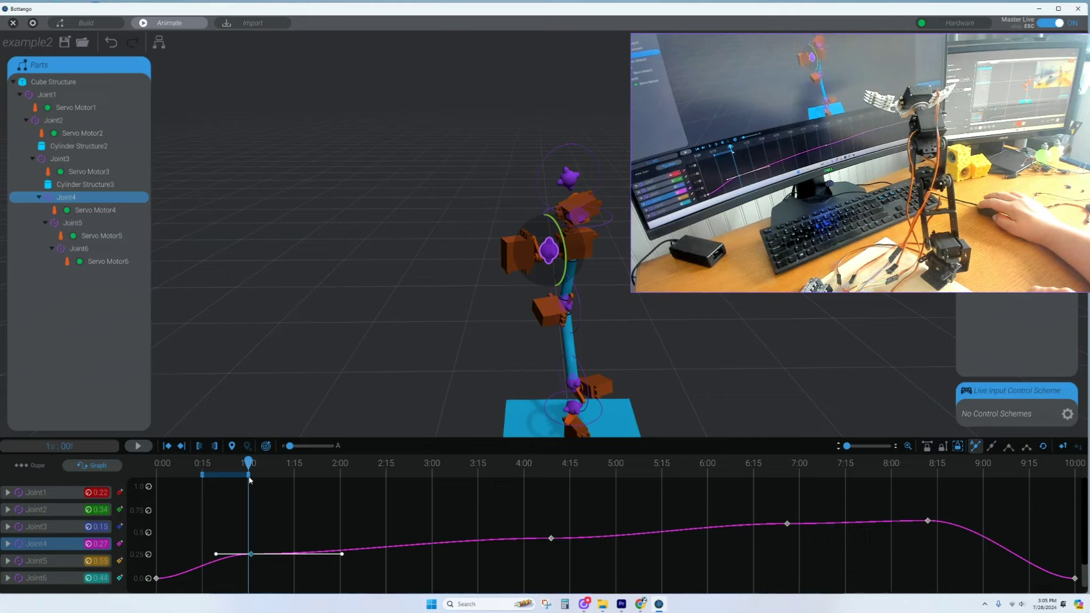
{"action": "left_click_drag", "start_coordinate": [248, 479], "coordinate": [301, 479]}
{"action": "left_click", "coordinate": [137, 447]}
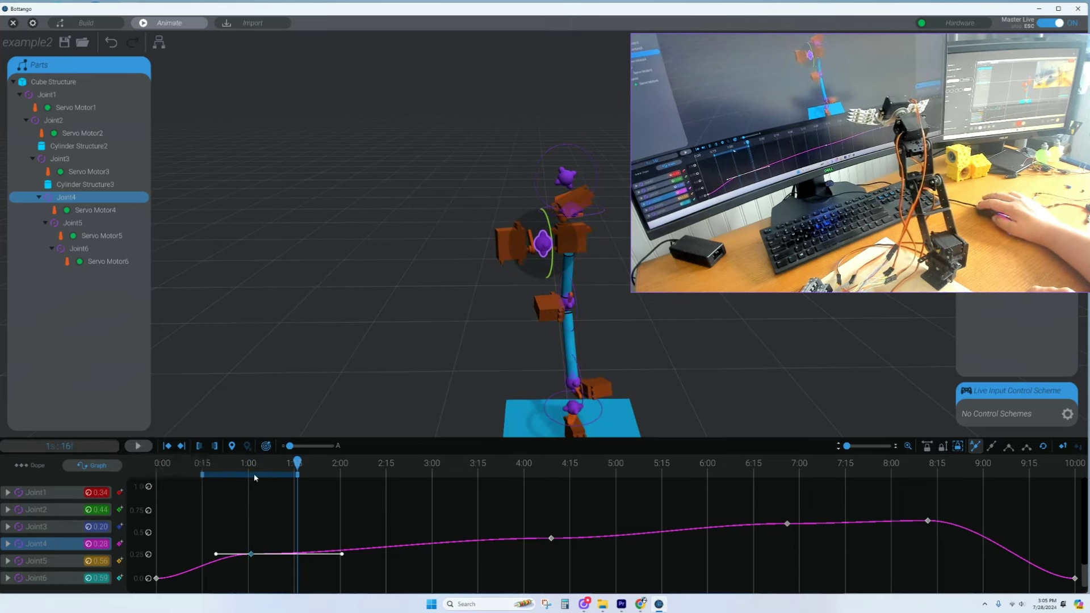
{"action": "left_click_drag", "start_coordinate": [255, 478], "coordinate": [350, 490]}
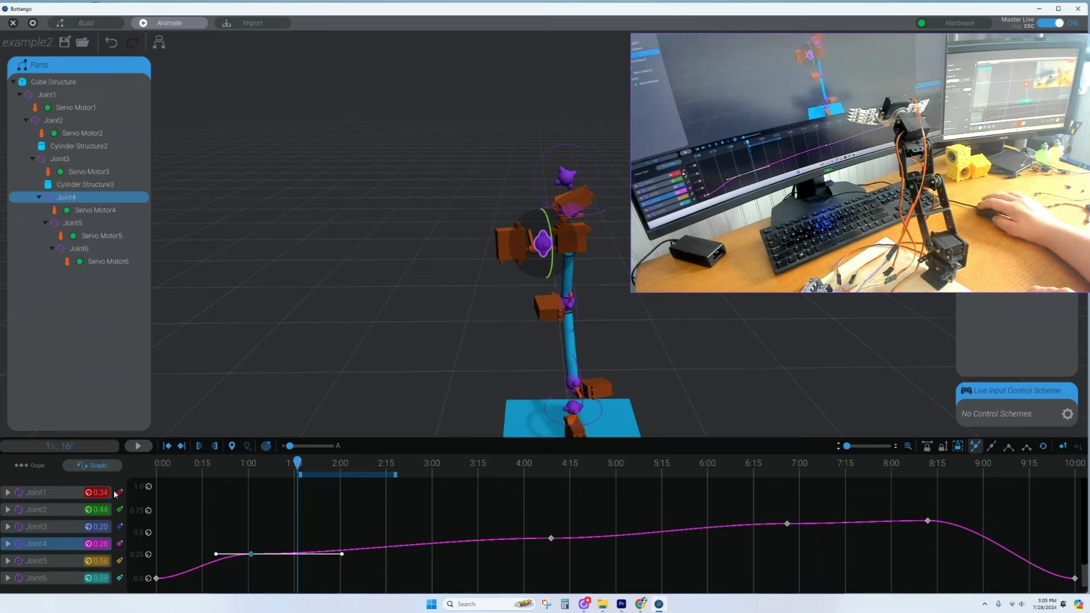
{"action": "left_click", "coordinate": [151, 449]}
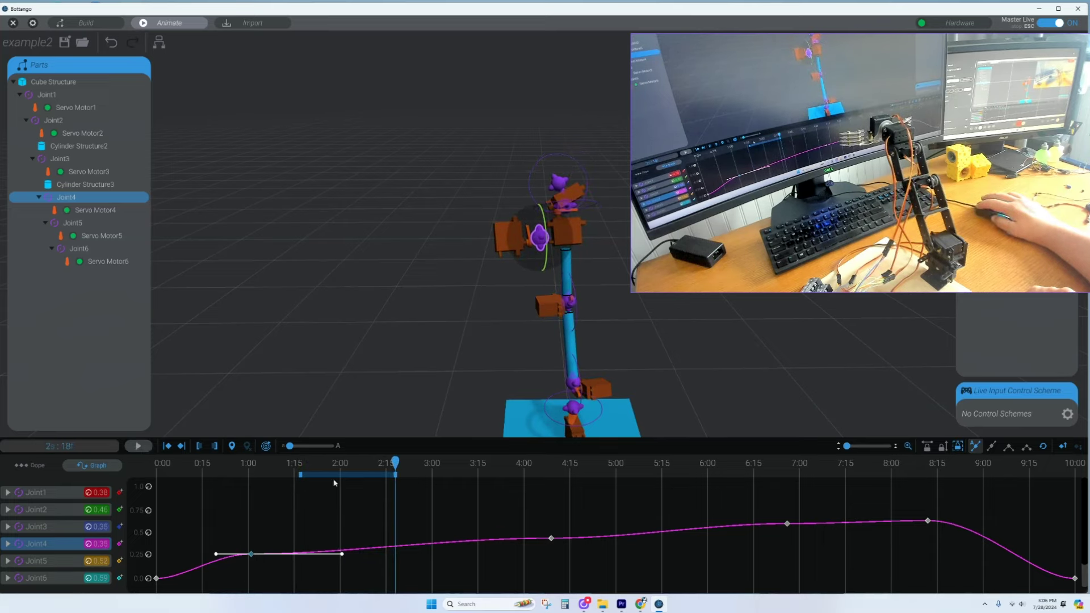
- Add a keyframe to Joint3's motion curve at 2:09 and raise it to about 0.45
{"action": "key", "text": "Up"}
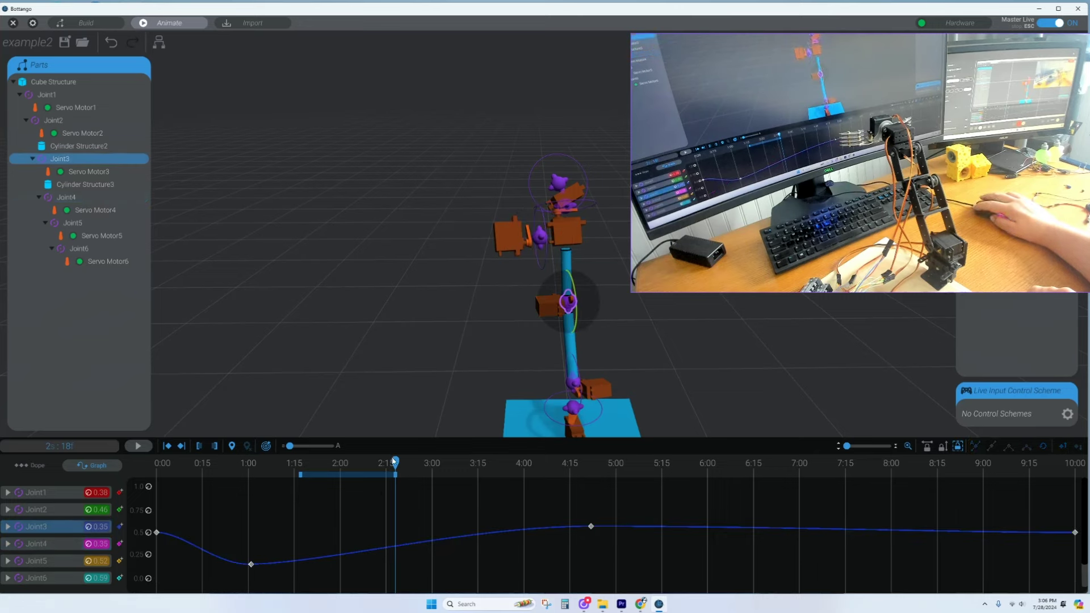
{"action": "left_click_drag", "start_coordinate": [394, 461], "coordinate": [368, 461]}
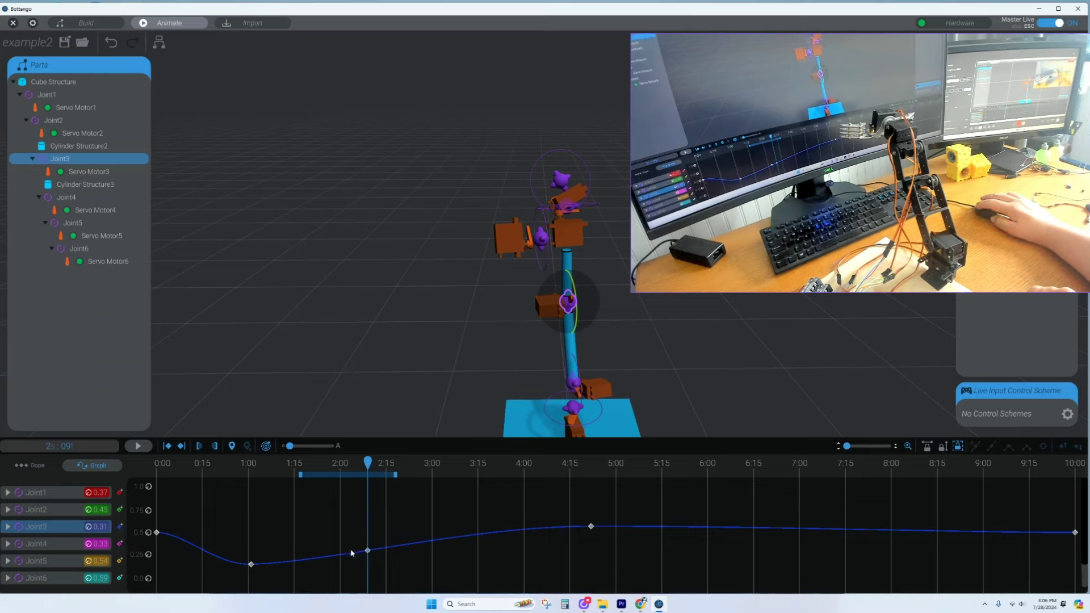
{"action": "left_click_drag", "start_coordinate": [368, 552], "coordinate": [368, 536]}
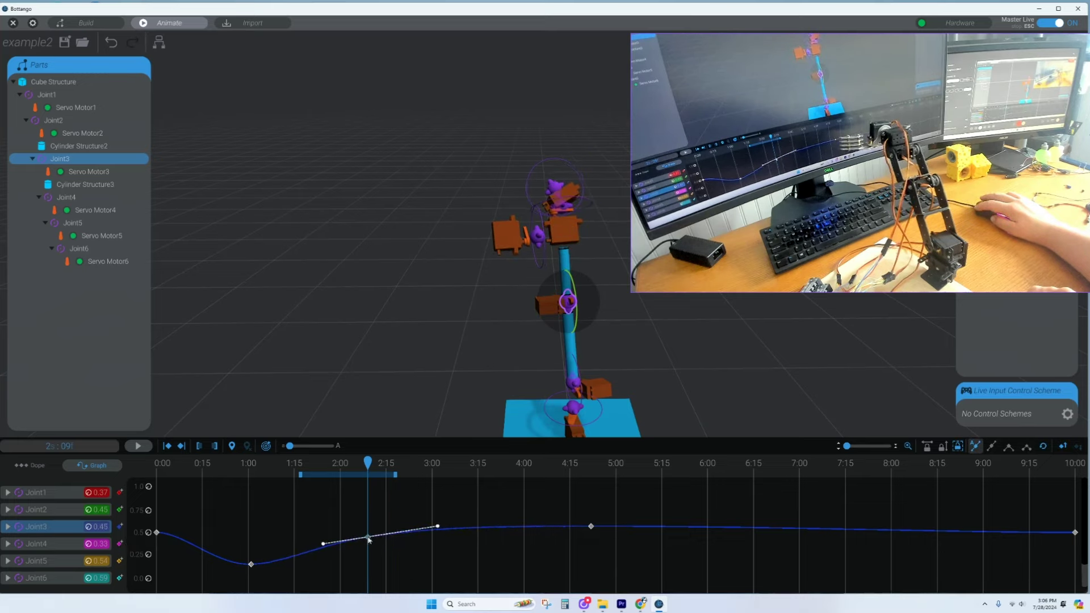
- Add a keyframe to Joint3's curve at 1:29 and tilt its tangent handles to form a dip before the 2:09 keyframe
{"action": "left_click_drag", "start_coordinate": [370, 463], "coordinate": [337, 464]}
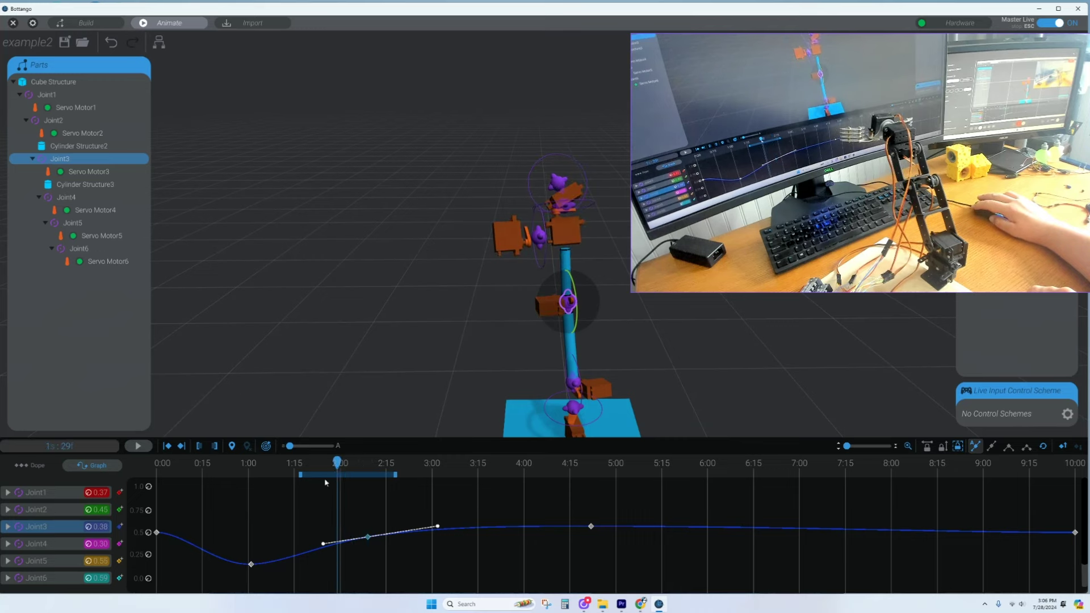
{"action": "left_click", "coordinate": [120, 526]}
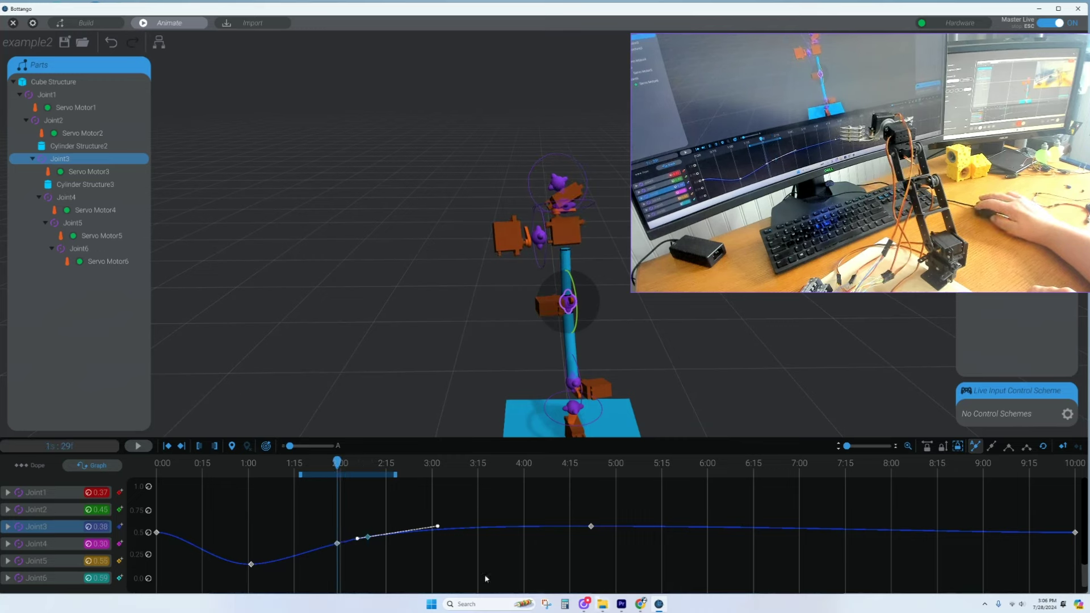
{"action": "left_click", "coordinate": [338, 545]}
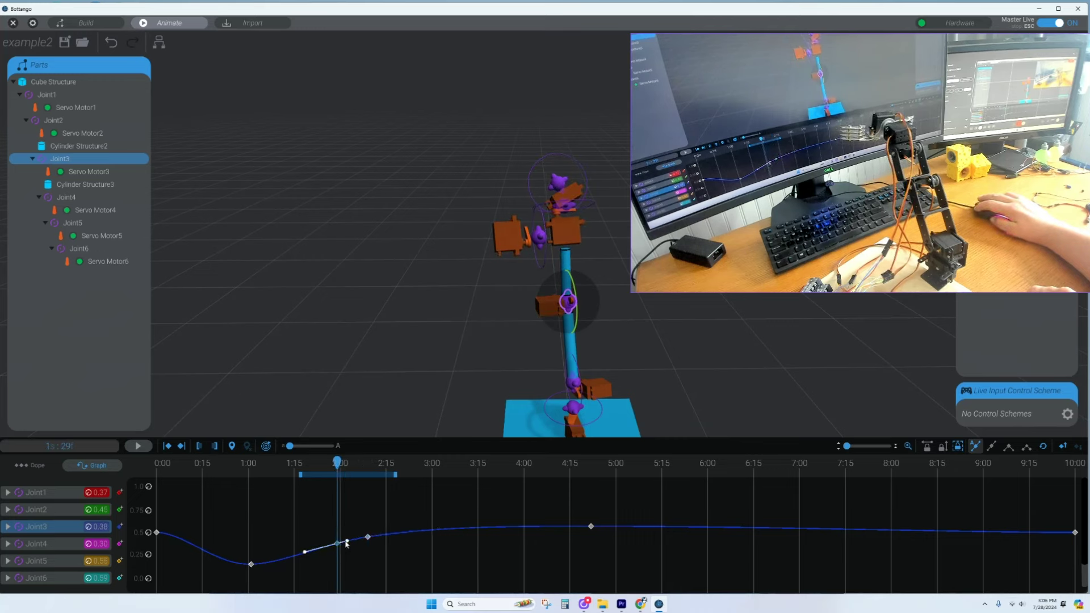
{"action": "left_click_drag", "start_coordinate": [348, 542], "coordinate": [353, 553]}
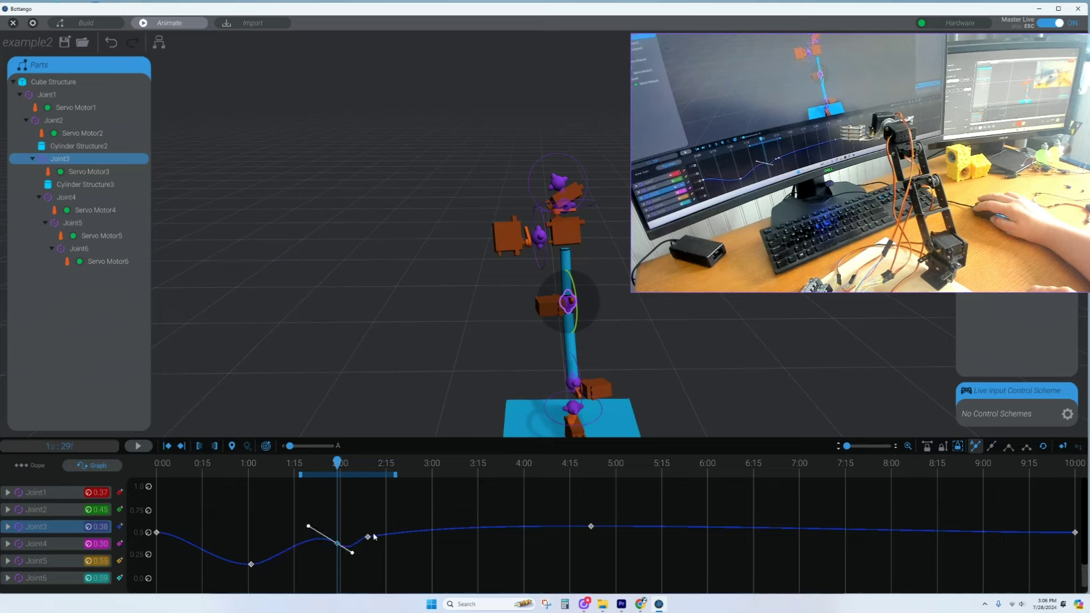
{"action": "left_click", "coordinate": [373, 540]}
{"action": "left_click", "coordinate": [369, 538]}
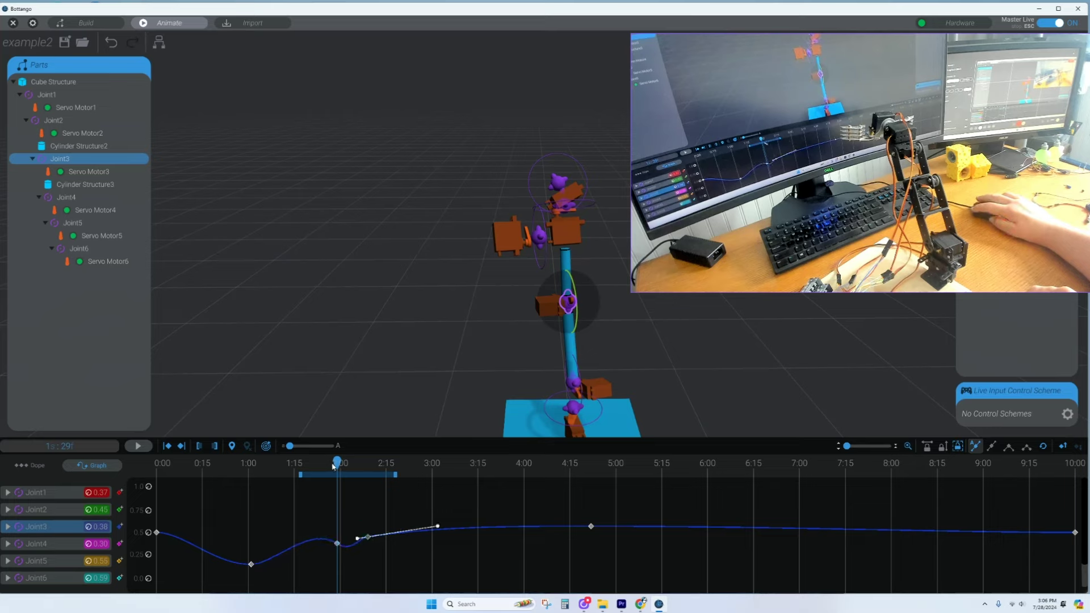
- Replay the motion from 1:18 to 2:18, and preview the following section with the playback range moved to about 2:18–3:19
{"action": "left_click_drag", "start_coordinate": [335, 465], "coordinate": [304, 464]}
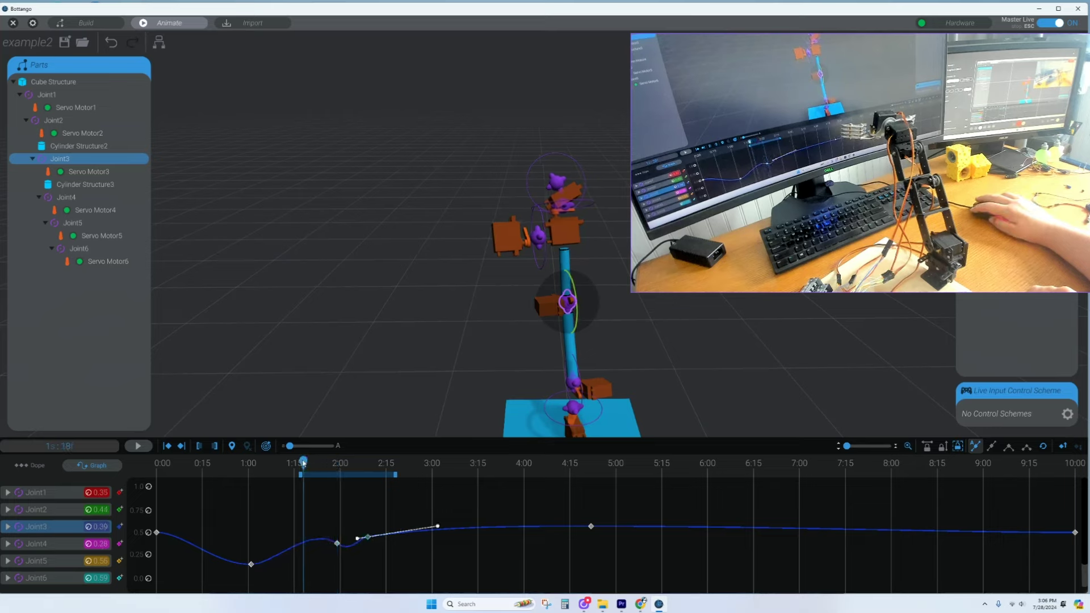
{"action": "left_click", "coordinate": [143, 447]}
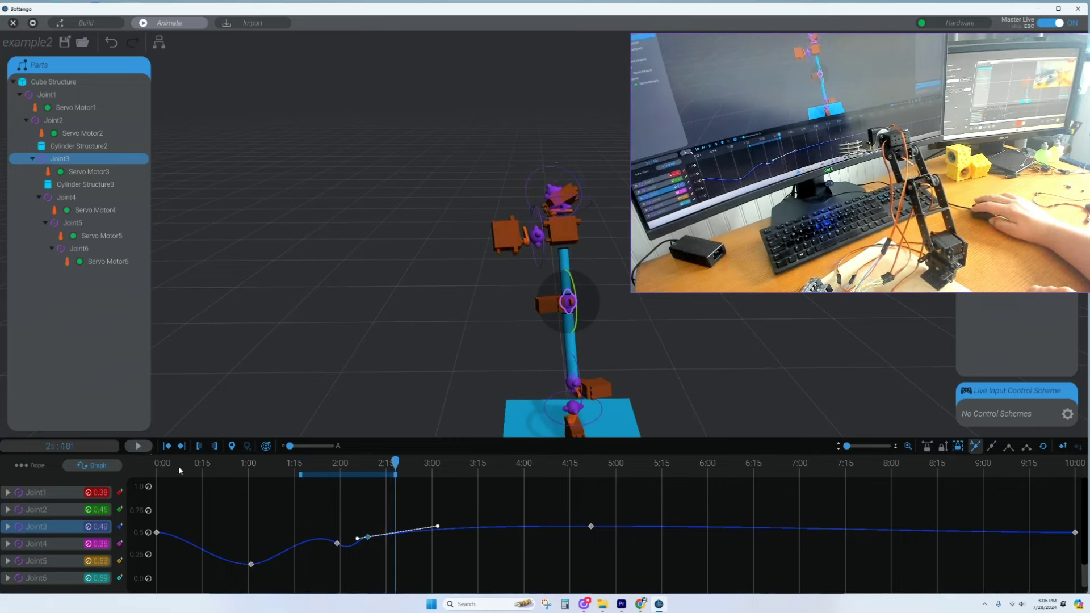
{"action": "left_click", "coordinate": [140, 448]}
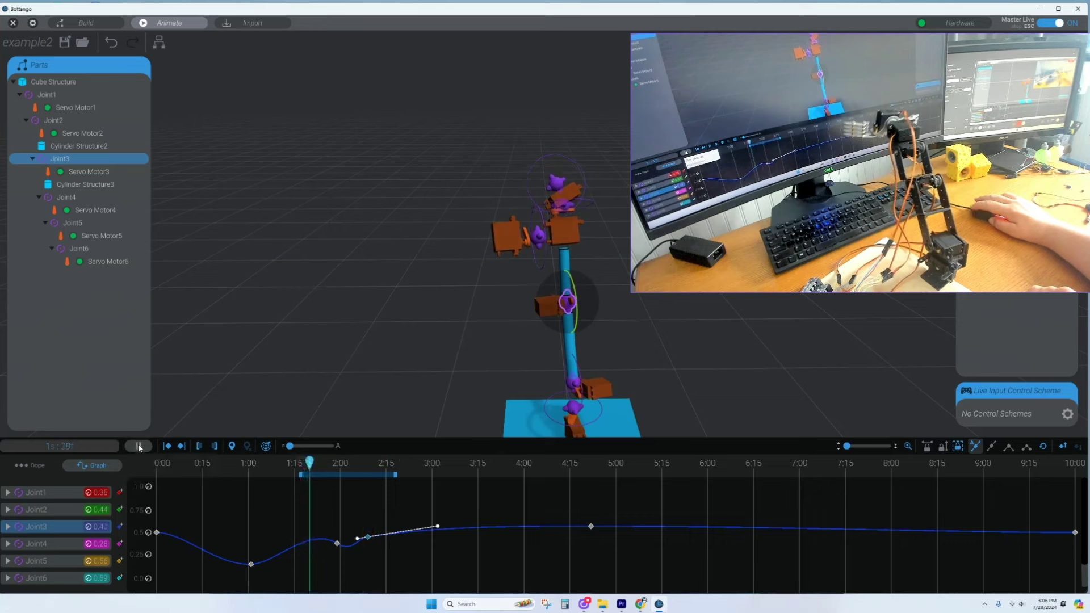
{"action": "left_click", "coordinate": [140, 447]}
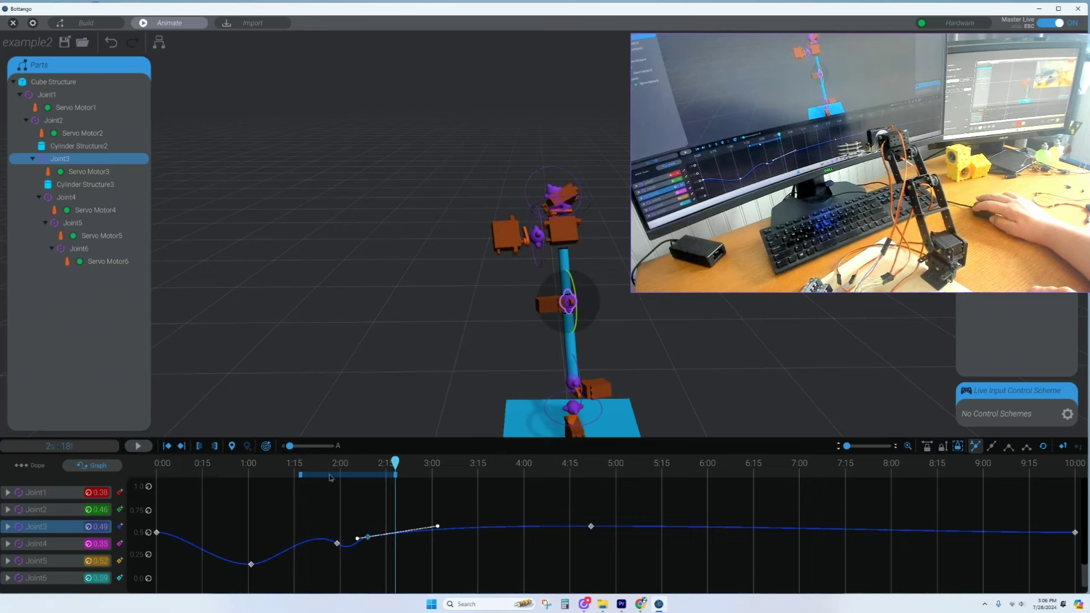
{"action": "left_click_drag", "start_coordinate": [330, 478], "coordinate": [427, 478]}
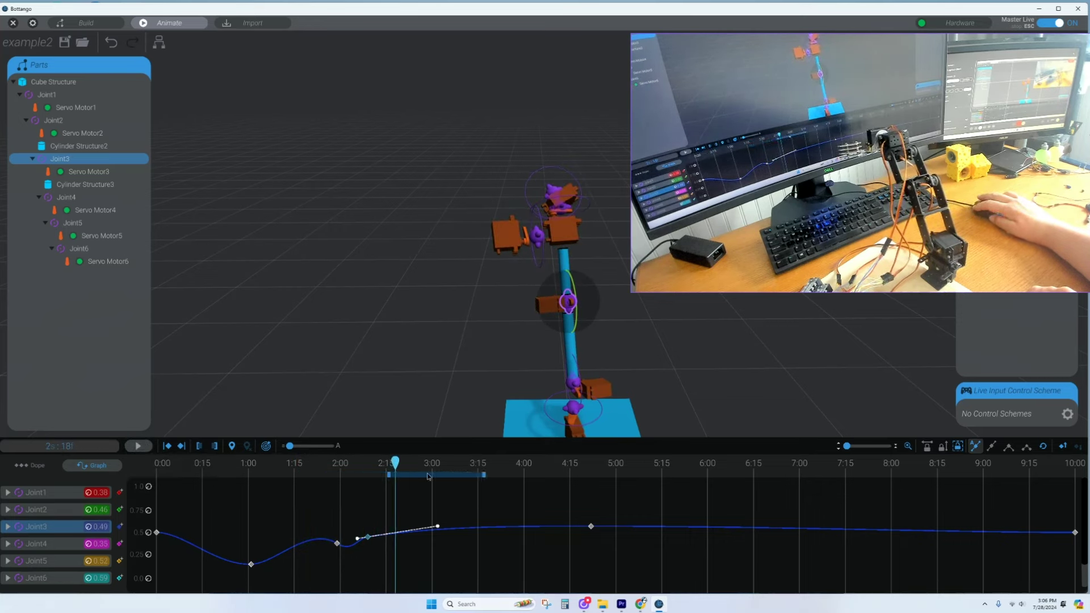
{"action": "left_click", "coordinate": [139, 447]}
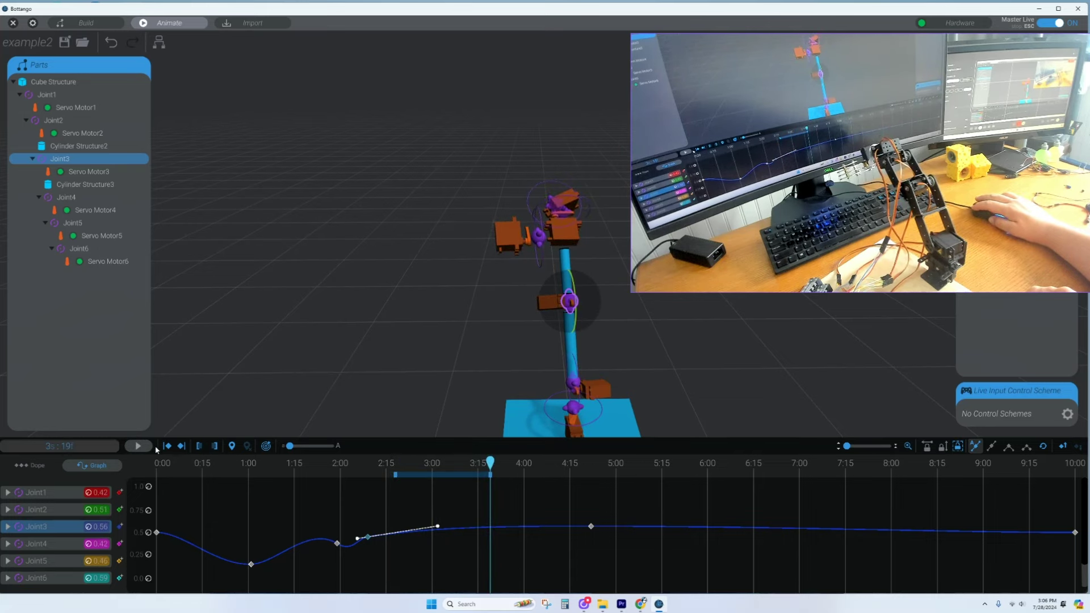
- Add a keyframe to Joint1's motion curve at 2:18 and lower it to about 0.01
{"action": "left_click_drag", "start_coordinate": [493, 461], "coordinate": [395, 463]}
{"action": "left_click", "coordinate": [79, 509]}
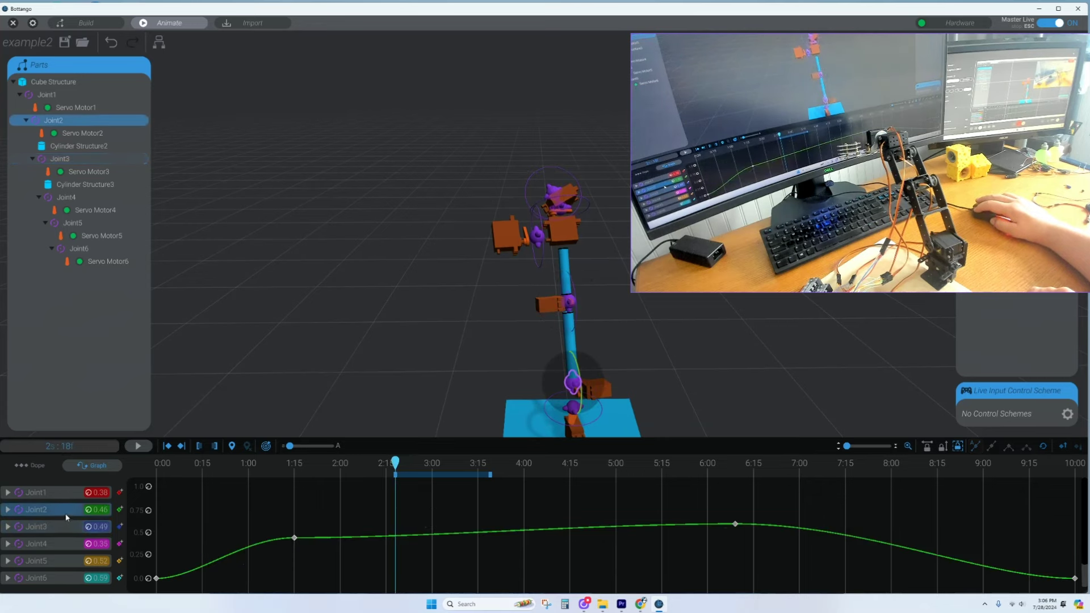
{"action": "left_click", "coordinate": [45, 492]}
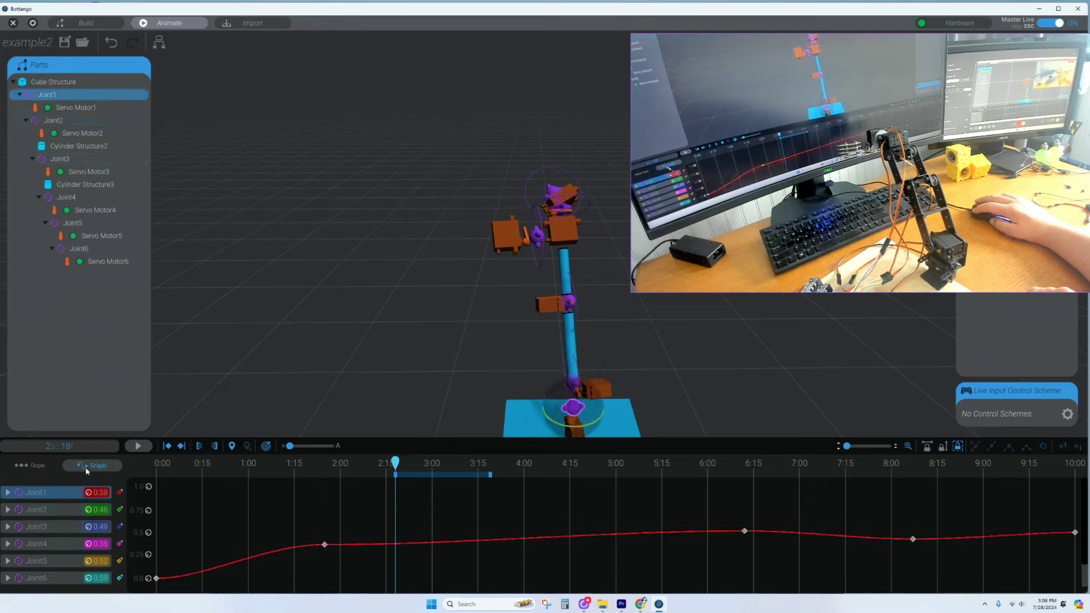
{"action": "left_click", "coordinate": [121, 493]}
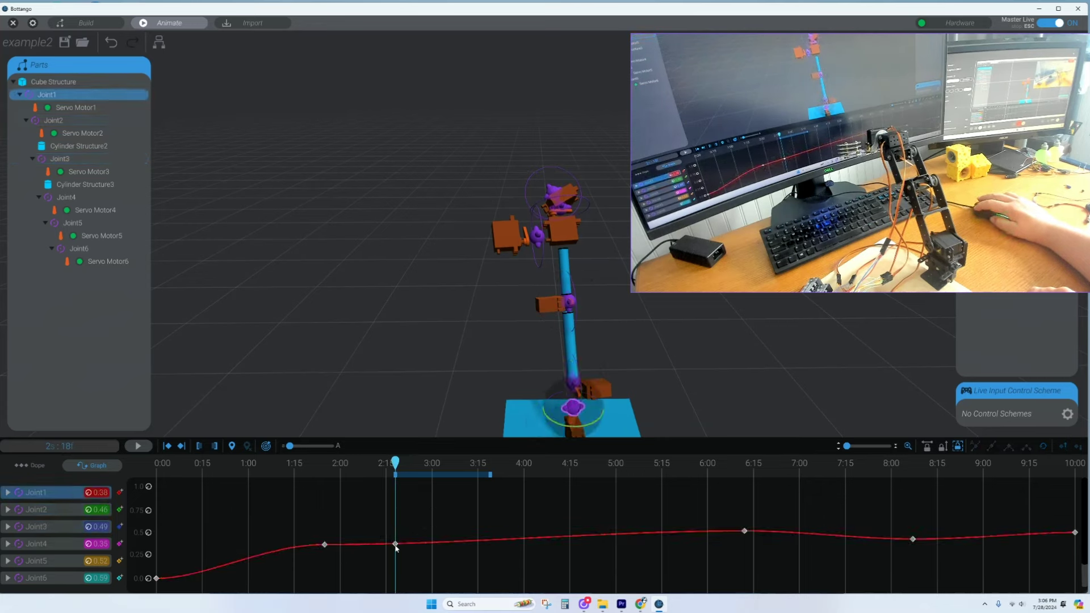
{"action": "left_click_drag", "start_coordinate": [396, 545], "coordinate": [402, 579]}
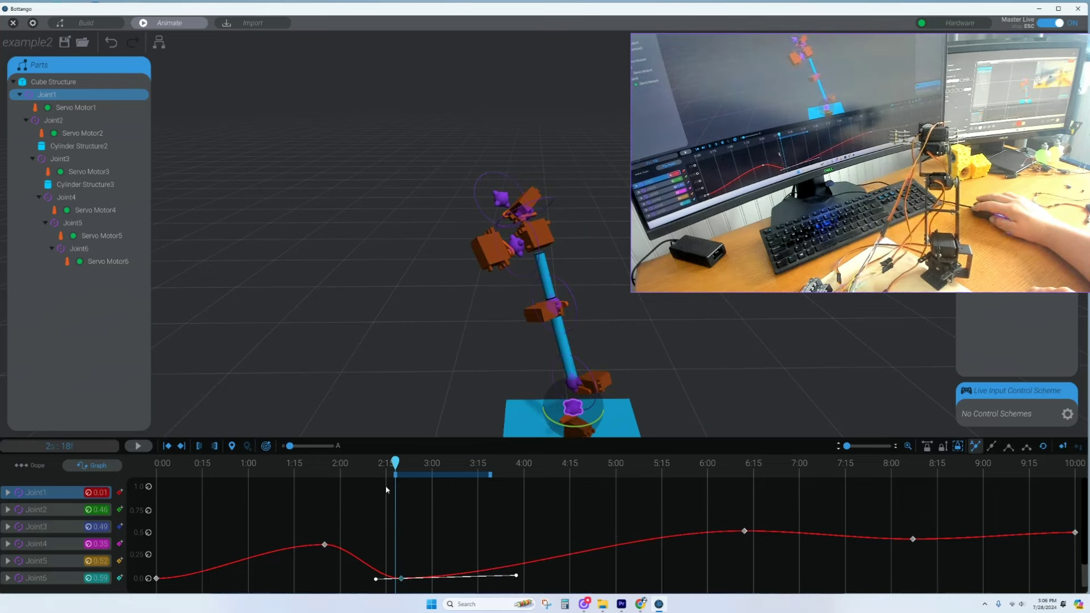
- Move the playback range back to about 1:18–2:19 and replay that section of the motion
{"action": "left_click_drag", "start_coordinate": [437, 478], "coordinate": [348, 468]}
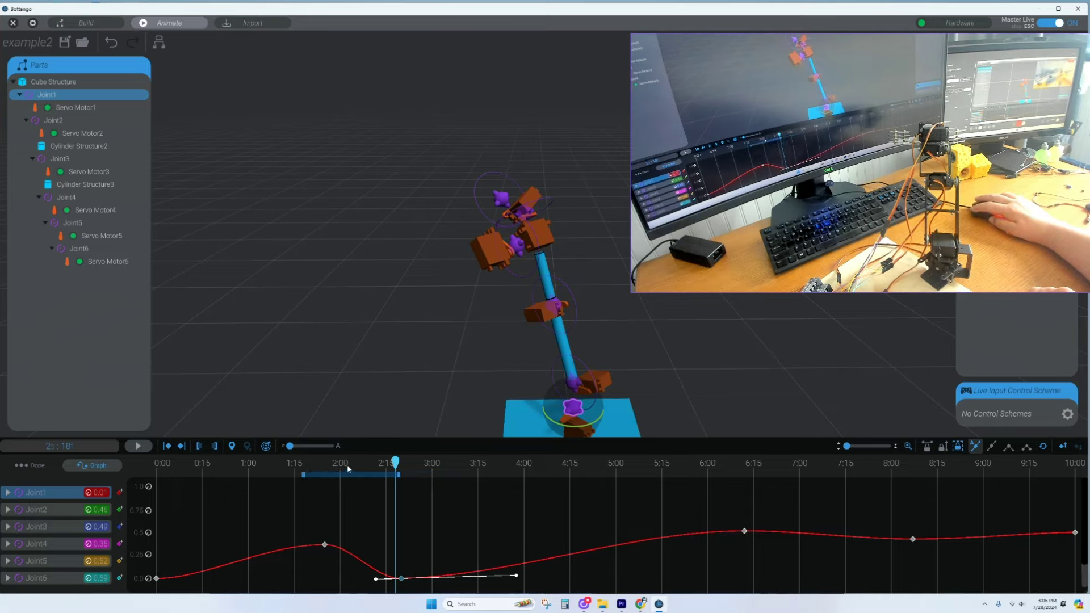
{"action": "left_click", "coordinate": [140, 447]}
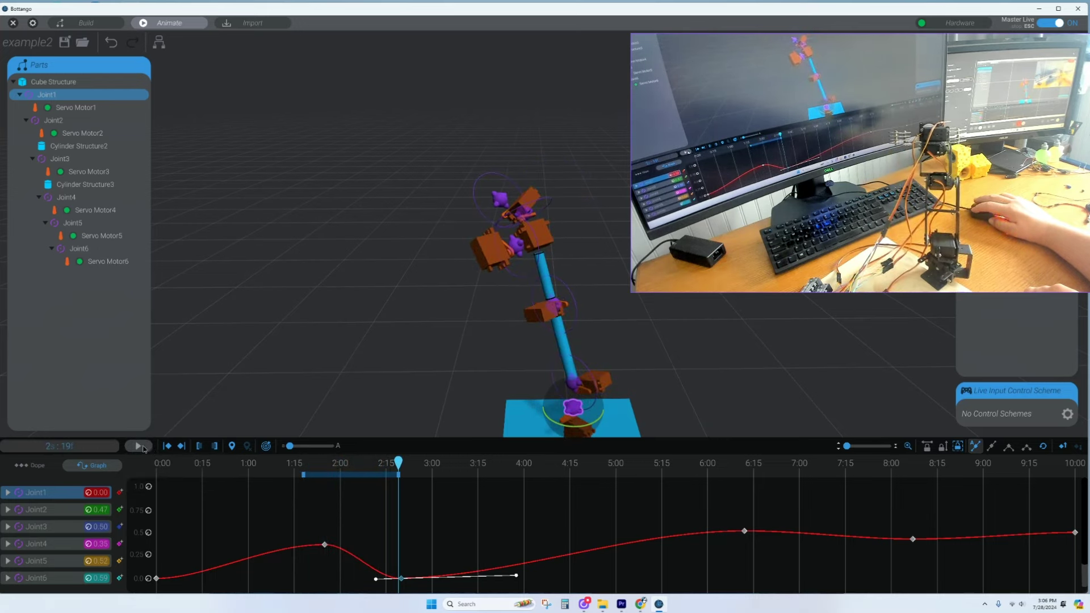
{"action": "left_click", "coordinate": [142, 447]}
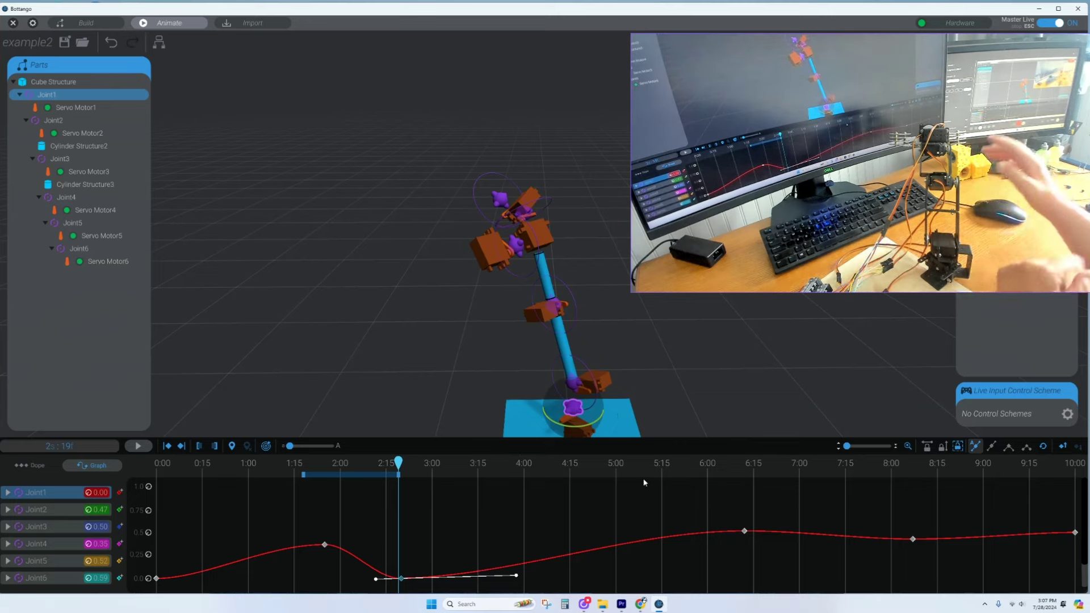
- Add a keyframe to Joint4's motion curve at 2:19 and lower it to about 0.25
{"action": "scroll", "coordinate": [576, 296], "scroll_direction": "down", "scroll_amount": 2}
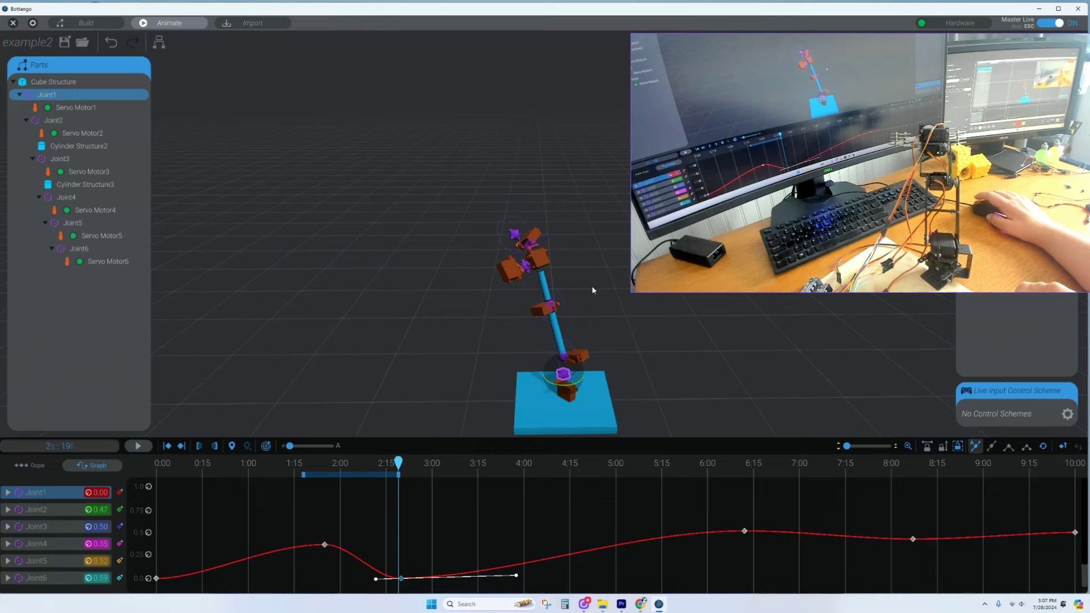
{"action": "middle_click_drag", "start_coordinate": [591, 285], "coordinate": [526, 251]}
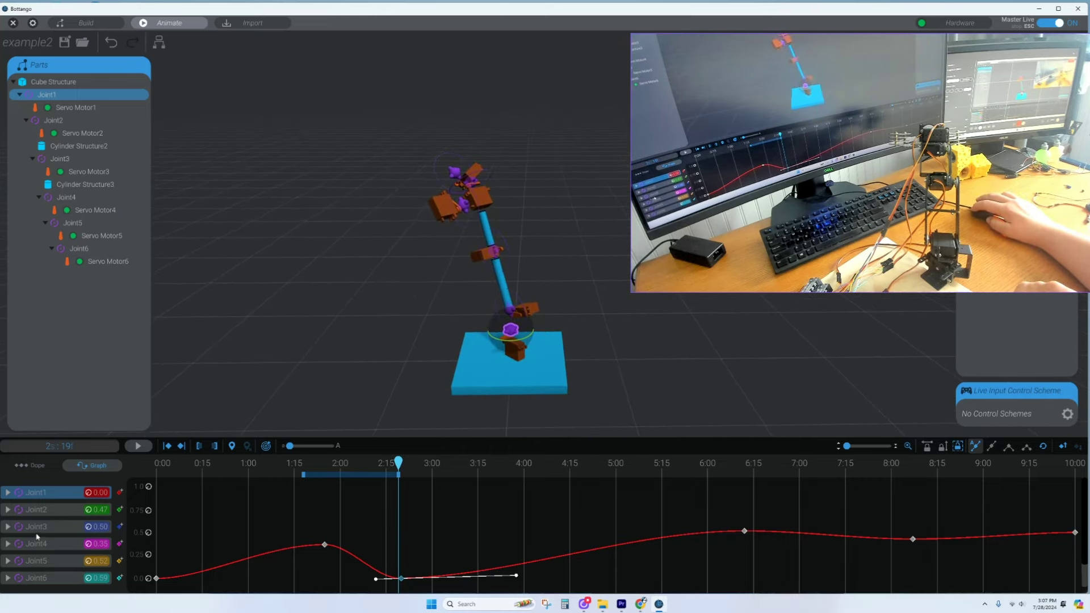
{"action": "left_click", "coordinate": [62, 549]}
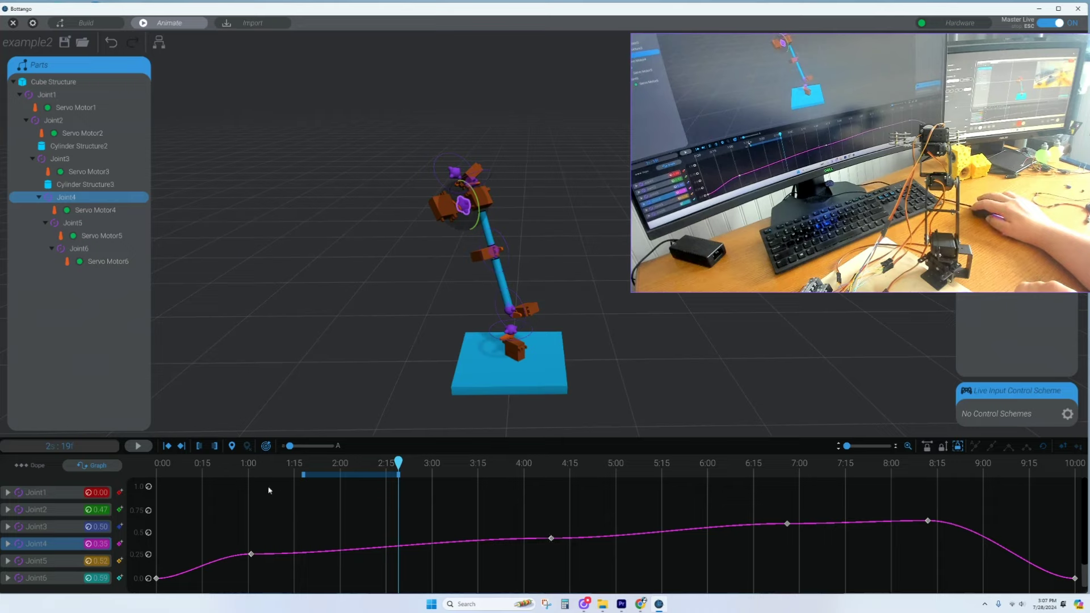
{"action": "left_click", "coordinate": [399, 545]}
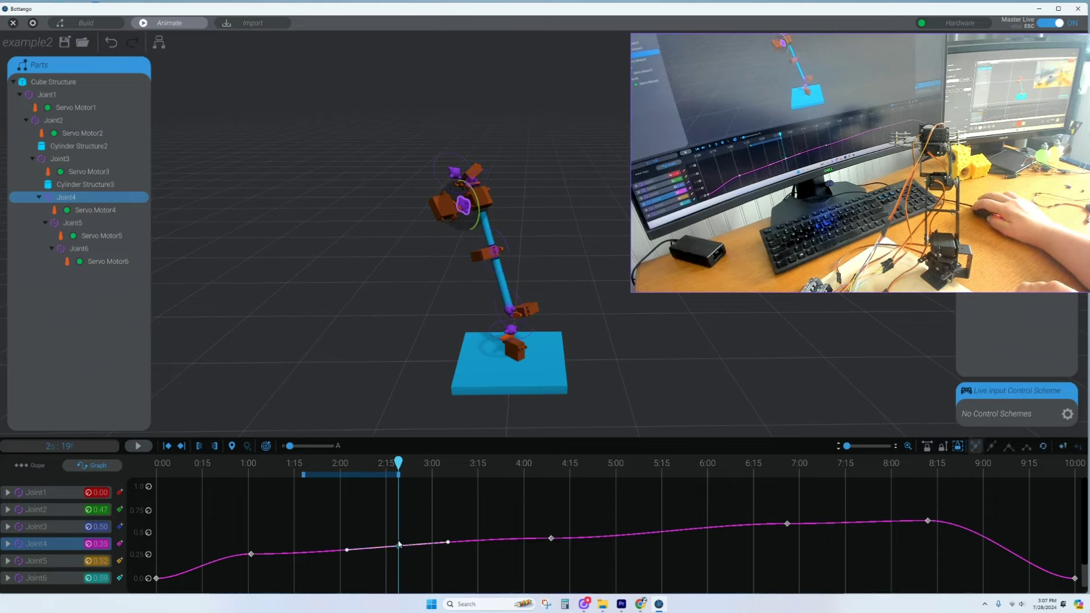
{"action": "mouse_move", "coordinate": [399, 550]}
{"action": "left_mouse_down"}
{"action": "mouse_move", "coordinate": [399, 523]}
{"action": "mouse_move", "coordinate": [399, 556]}
{"action": "left_mouse_up"}
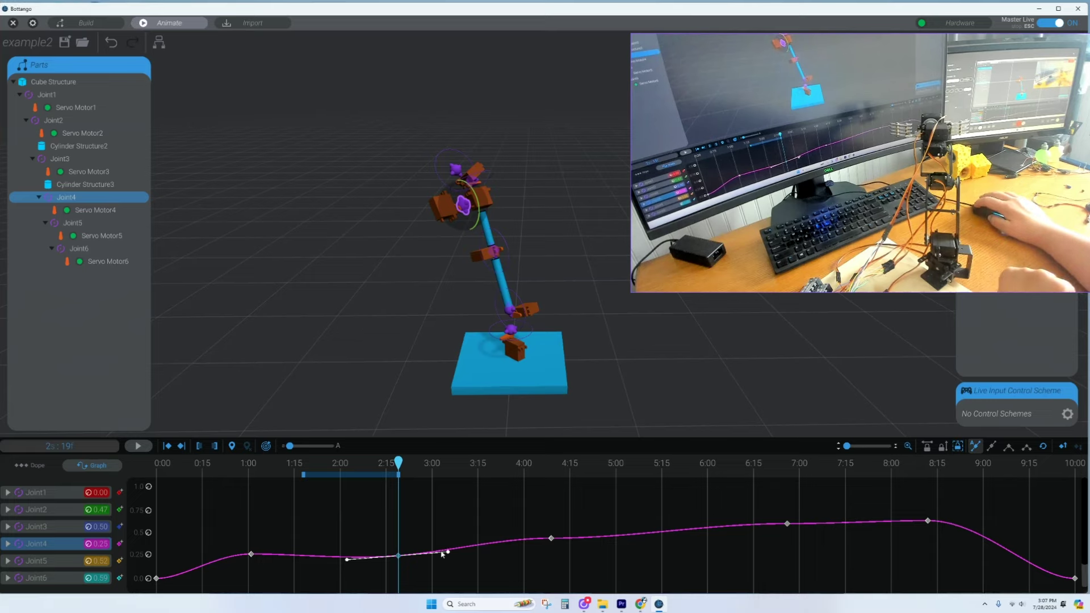
- In build mode, check Servo Motor4's PWM limits on the live arm and slightly lower its PWM at 1.0
{"action": "left_click", "coordinate": [84, 23]}
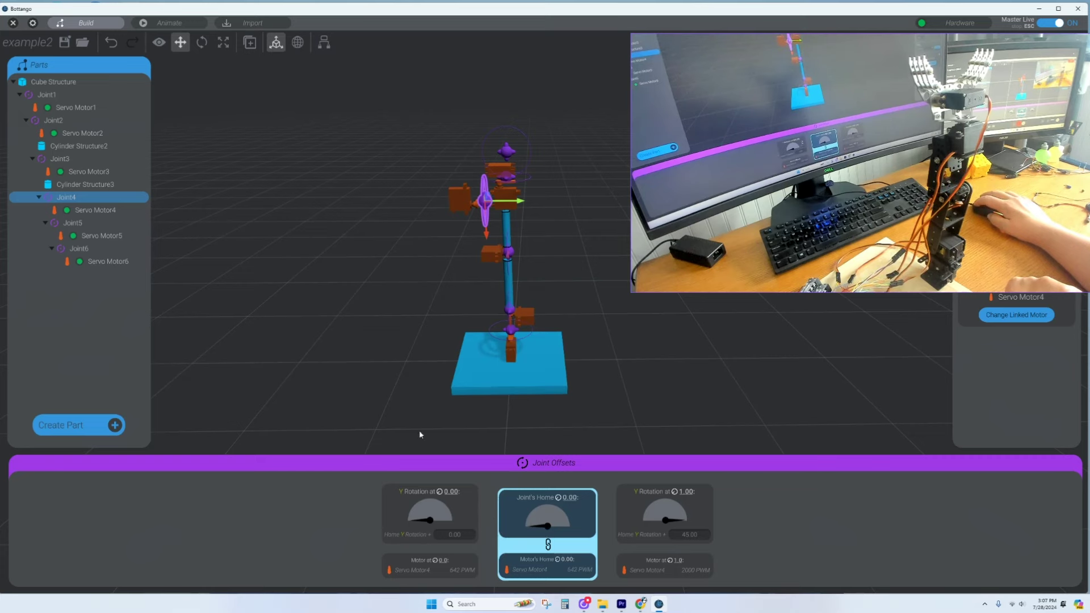
{"action": "left_click", "coordinate": [96, 210]}
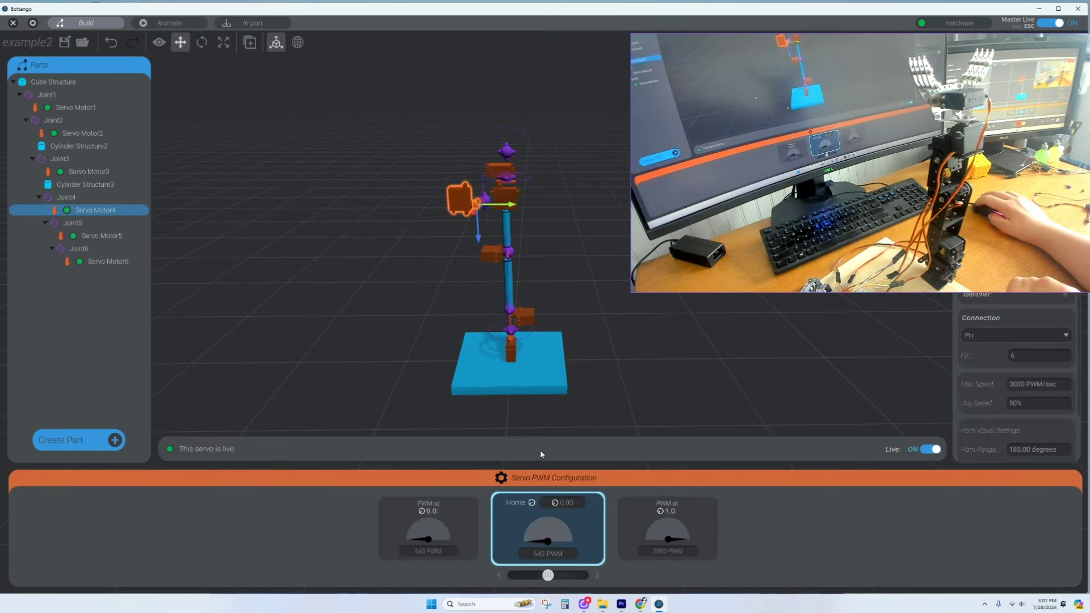
{"action": "left_click", "coordinate": [431, 517]}
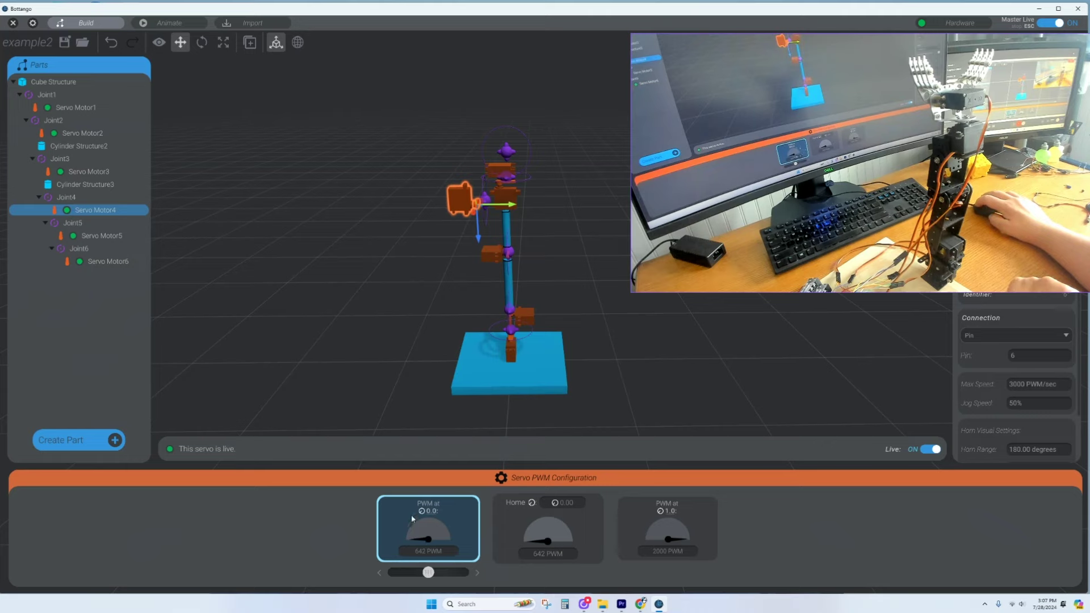
{"action": "left_click", "coordinate": [682, 519]}
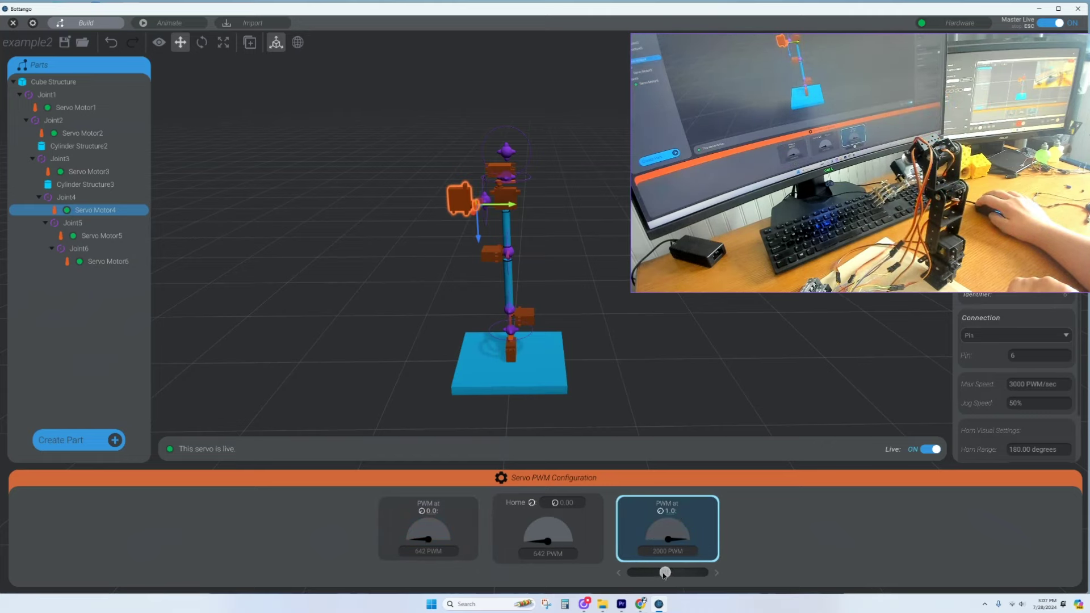
{"action": "left_click_drag", "start_coordinate": [668, 572], "coordinate": [628, 571]}
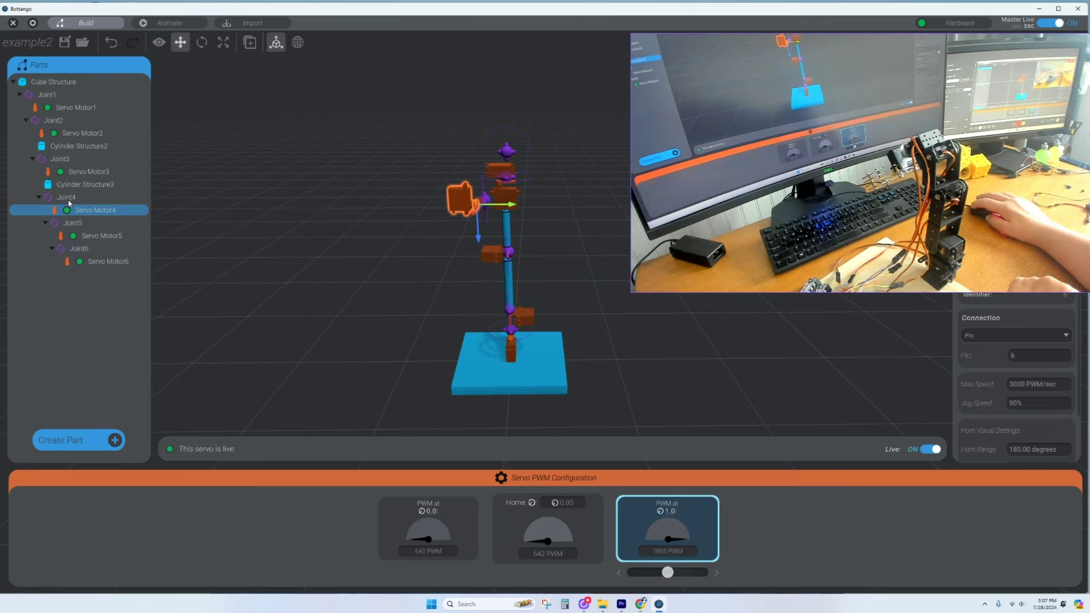
- Compare the home and end-position offsets of Joint4 and Joint3, including Servo Motor3's PWM configuration
{"action": "left_click", "coordinate": [66, 197]}
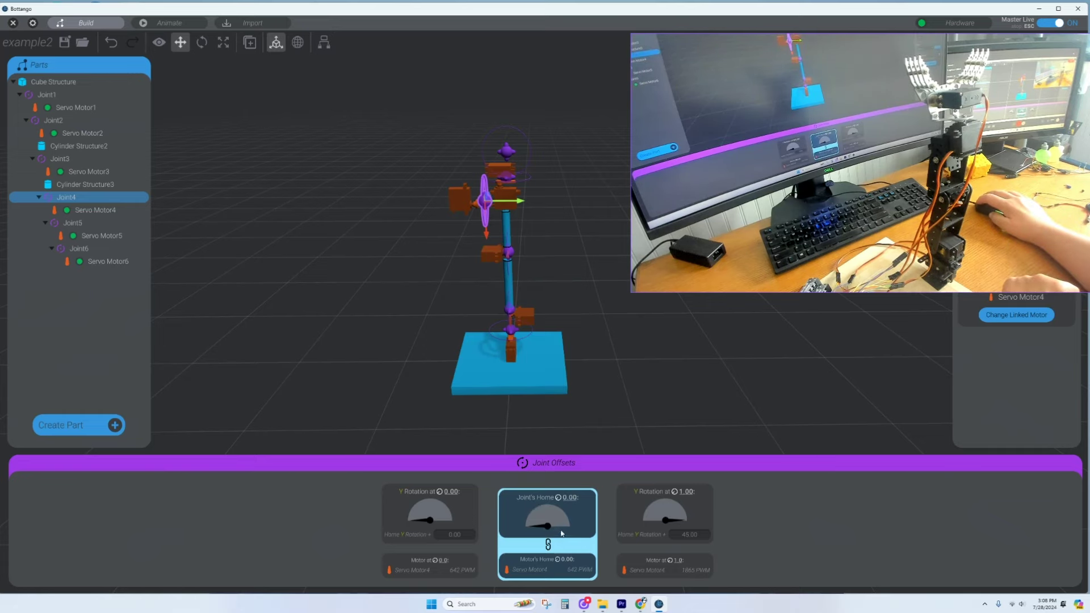
{"action": "left_click", "coordinate": [82, 170]}
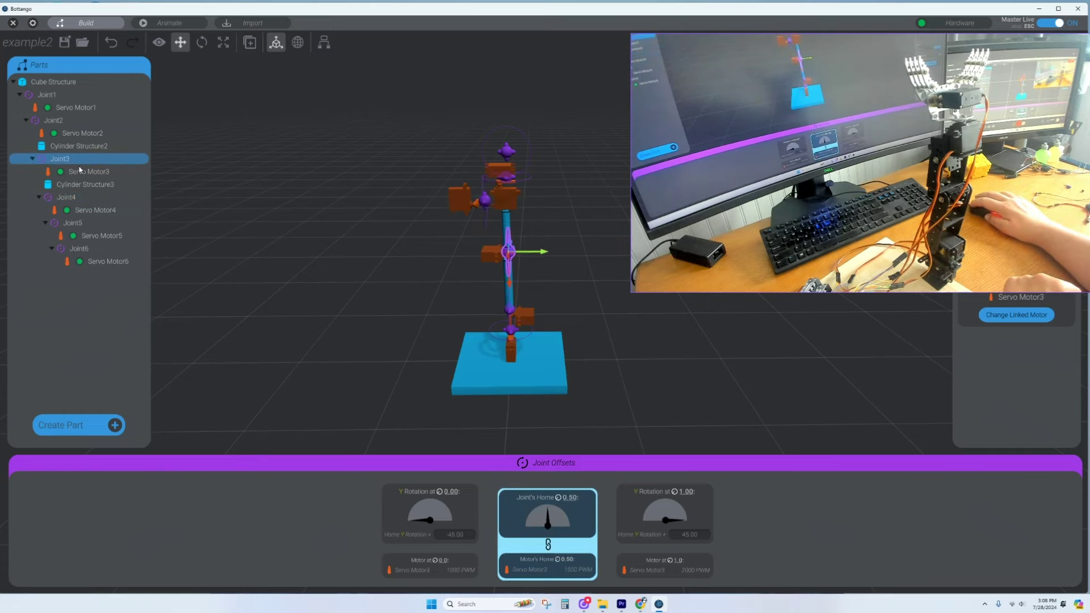
{"action": "left_click", "coordinate": [60, 158]}
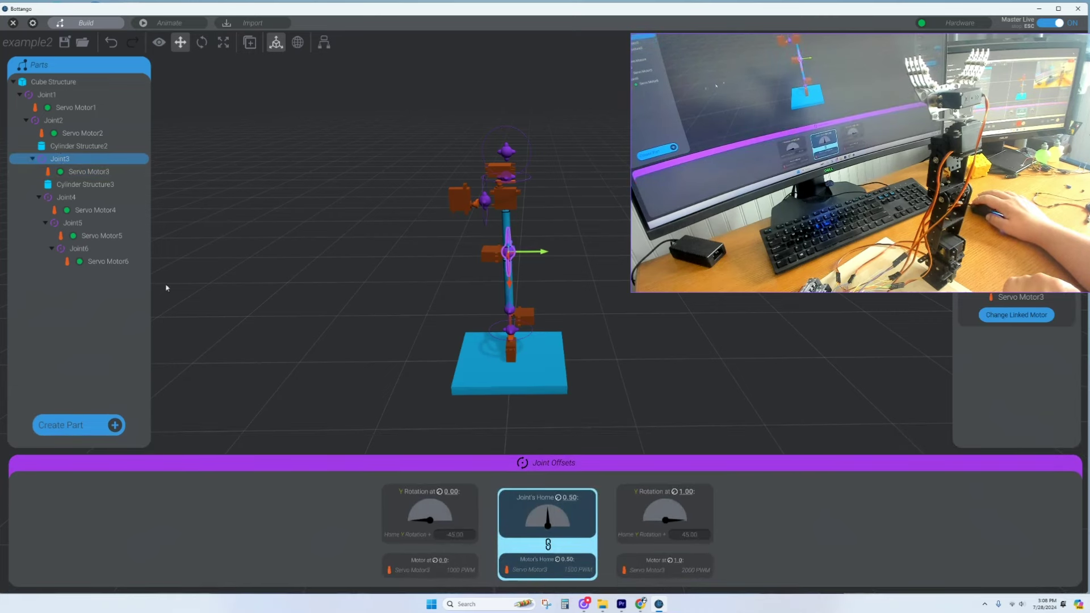
{"action": "left_click", "coordinate": [95, 171]}
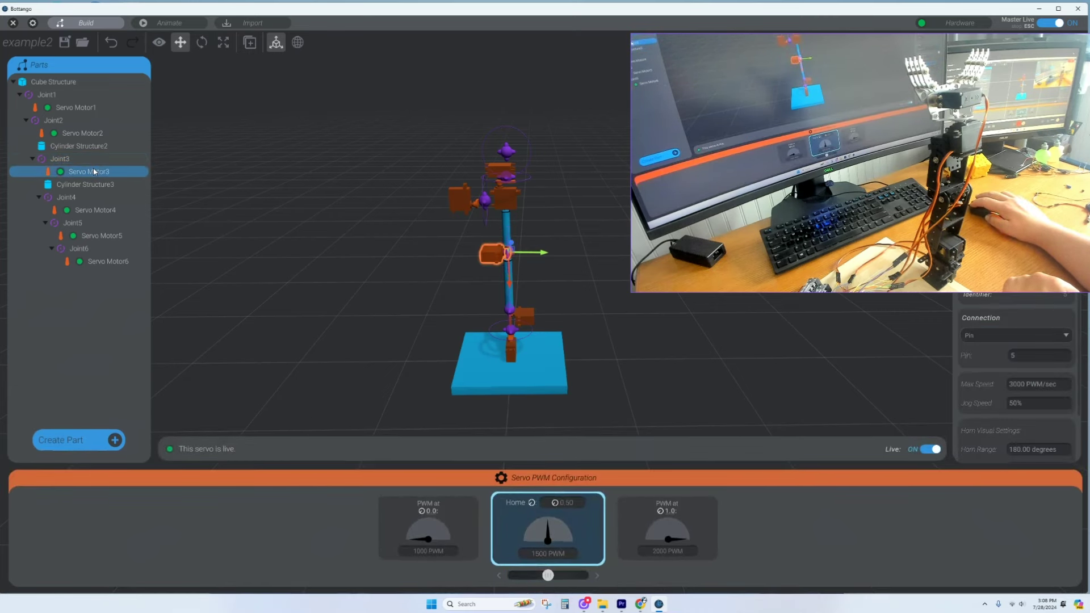
{"action": "left_click", "coordinate": [59, 160]}
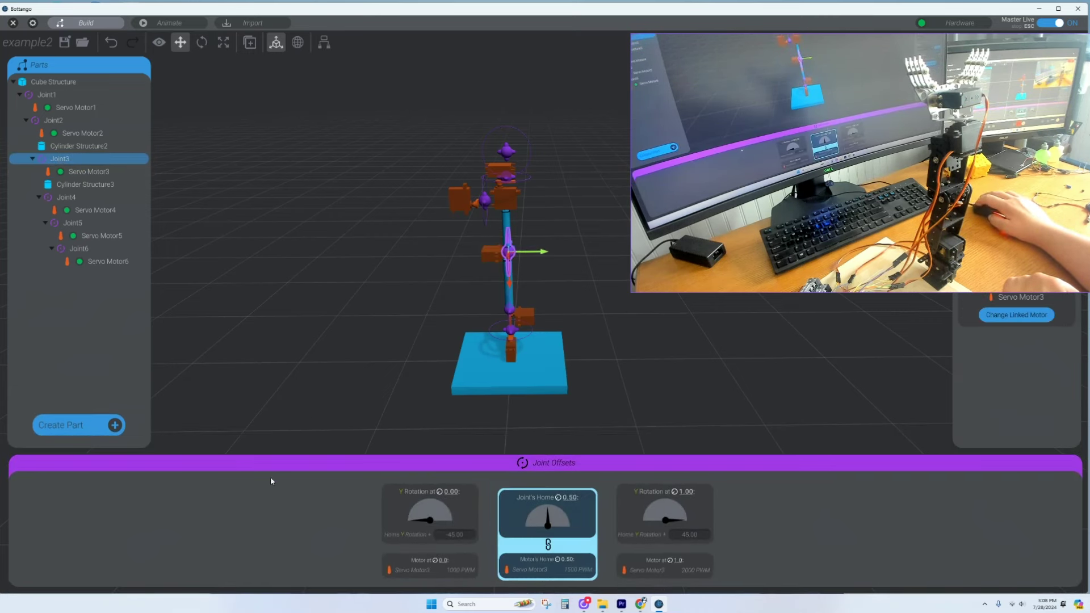
- Move the animation to 0:00 and compare the arm's starting pose with its home pose in build mode
{"action": "left_click", "coordinate": [170, 23]}
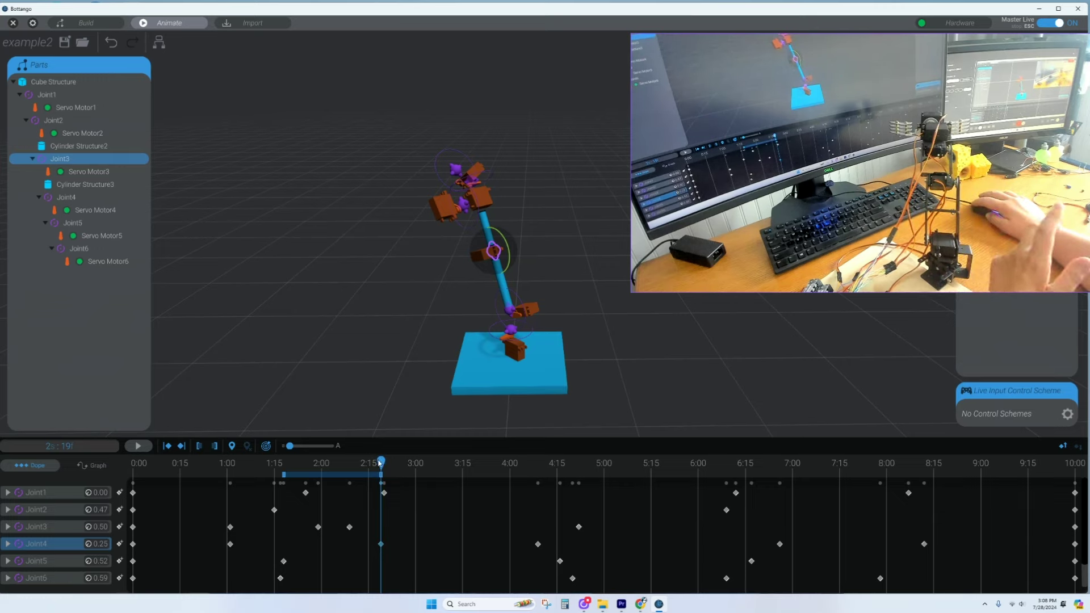
{"action": "left_click_drag", "start_coordinate": [381, 463], "coordinate": [127, 420]}
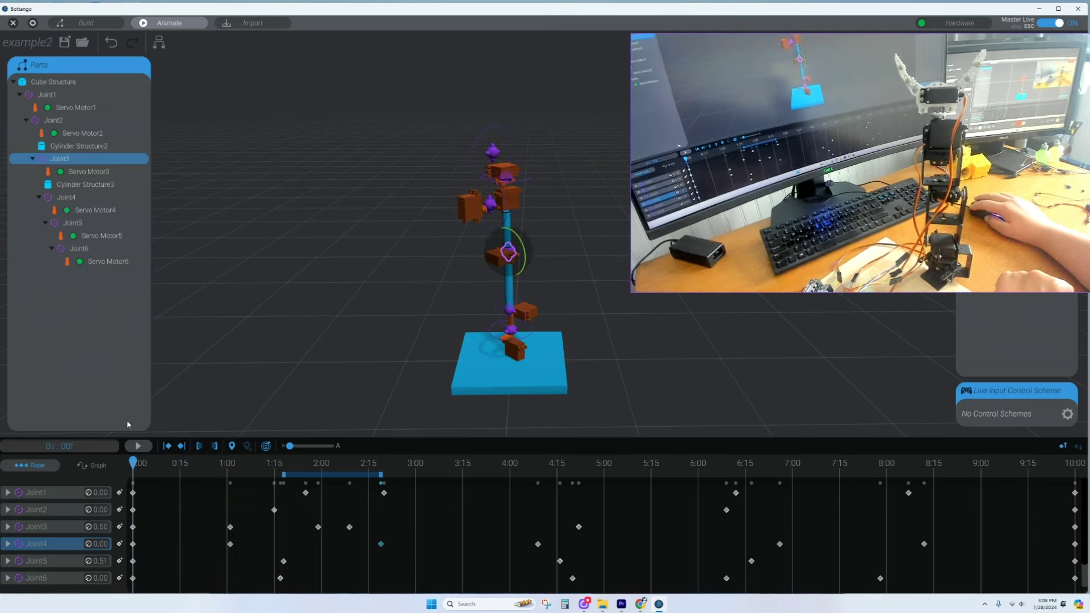
{"action": "left_click", "coordinate": [87, 23]}
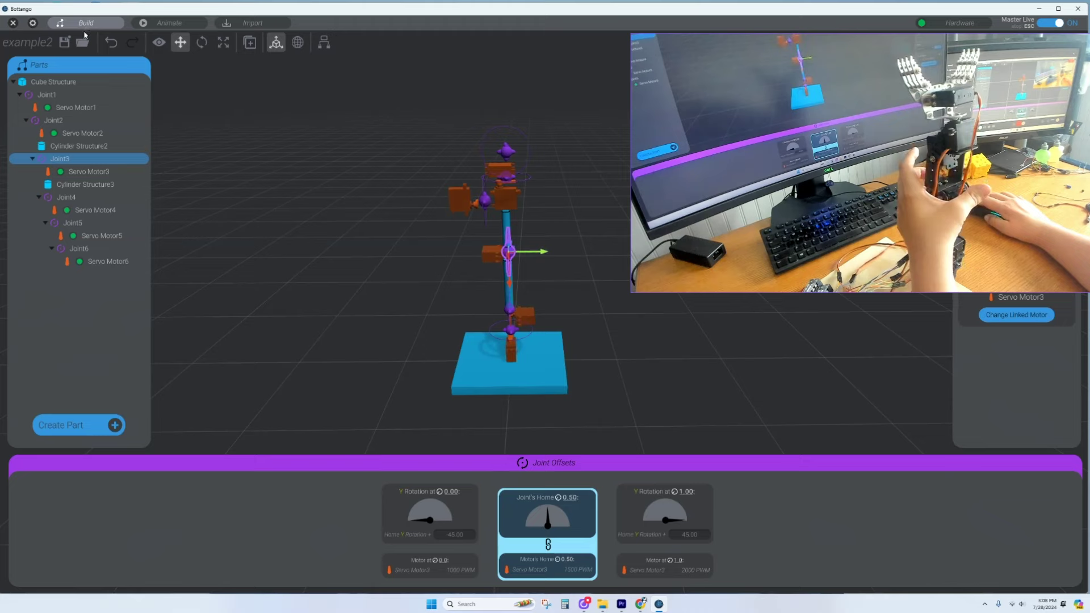
{"action": "left_click", "coordinate": [179, 25]}
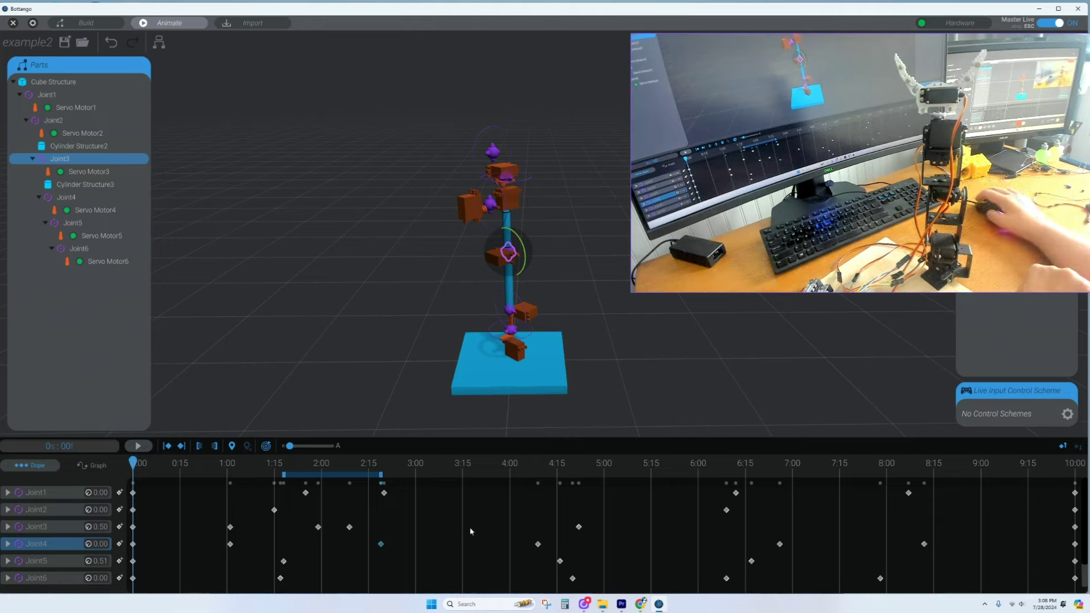
{"action": "left_click", "coordinate": [86, 23]}
{"action": "left_click", "coordinate": [169, 23]}
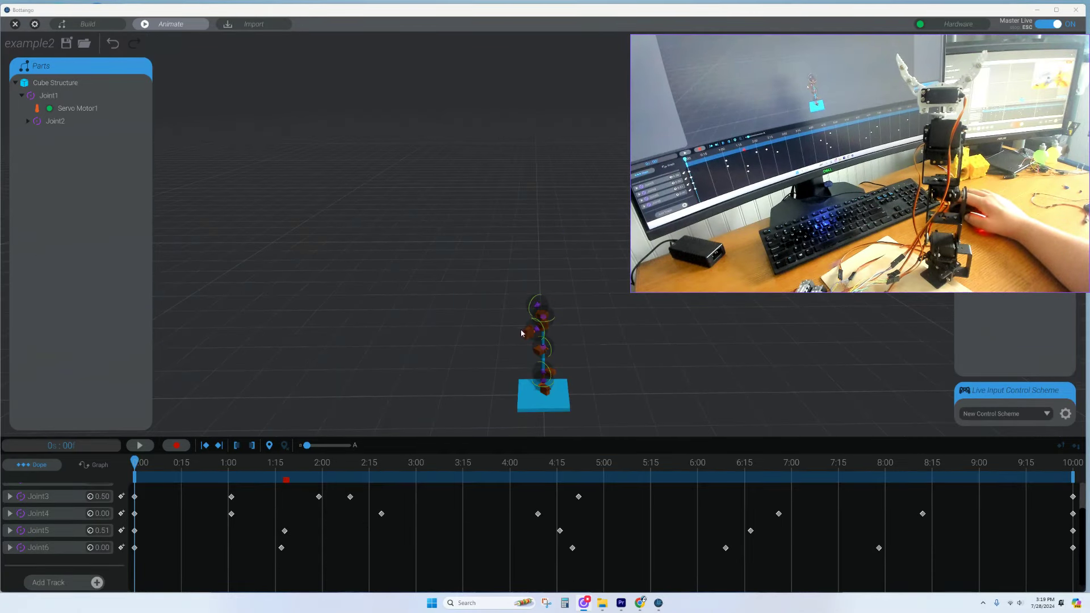
- Set up a code export of Default Animation with all six servo motors, playing on start without looping
{"action": "scroll", "coordinate": [565, 328], "scroll_direction": "up", "scroll_amount": 5}
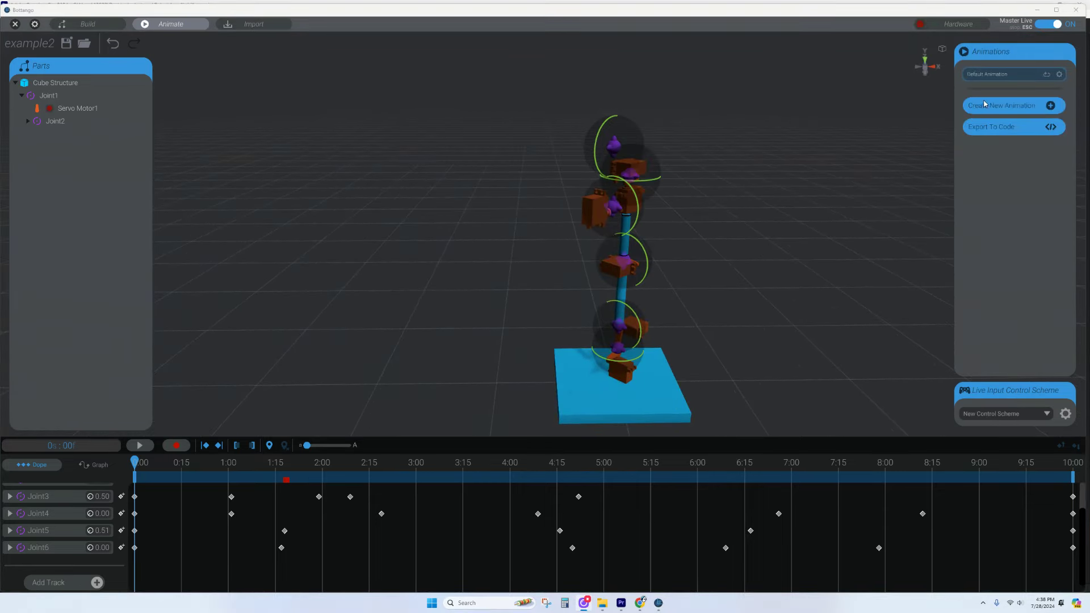
{"action": "left_click", "coordinate": [1008, 130]}
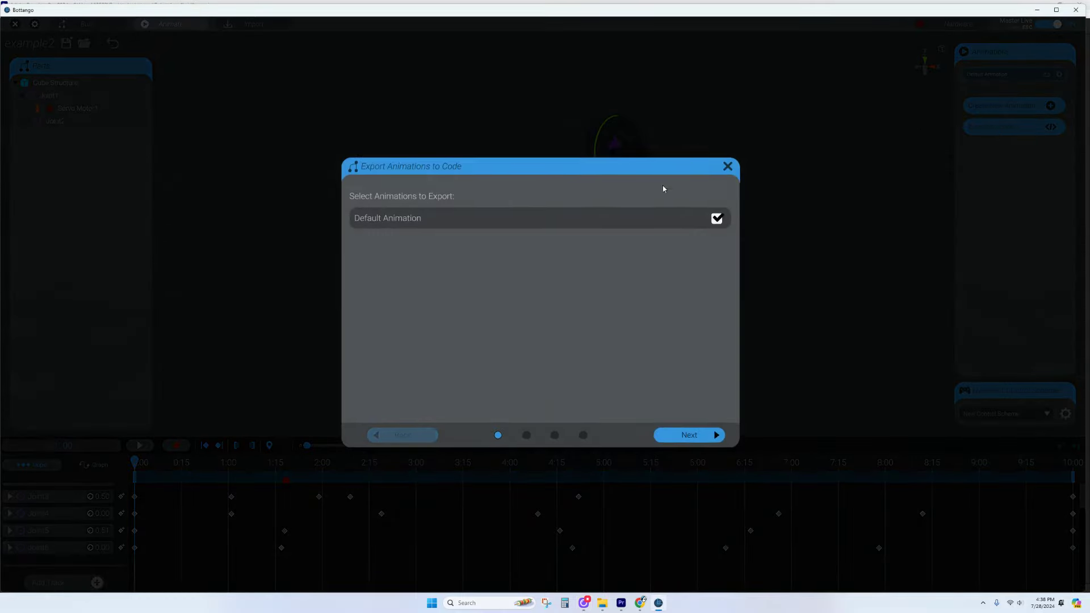
{"action": "left_click", "coordinate": [682, 439]}
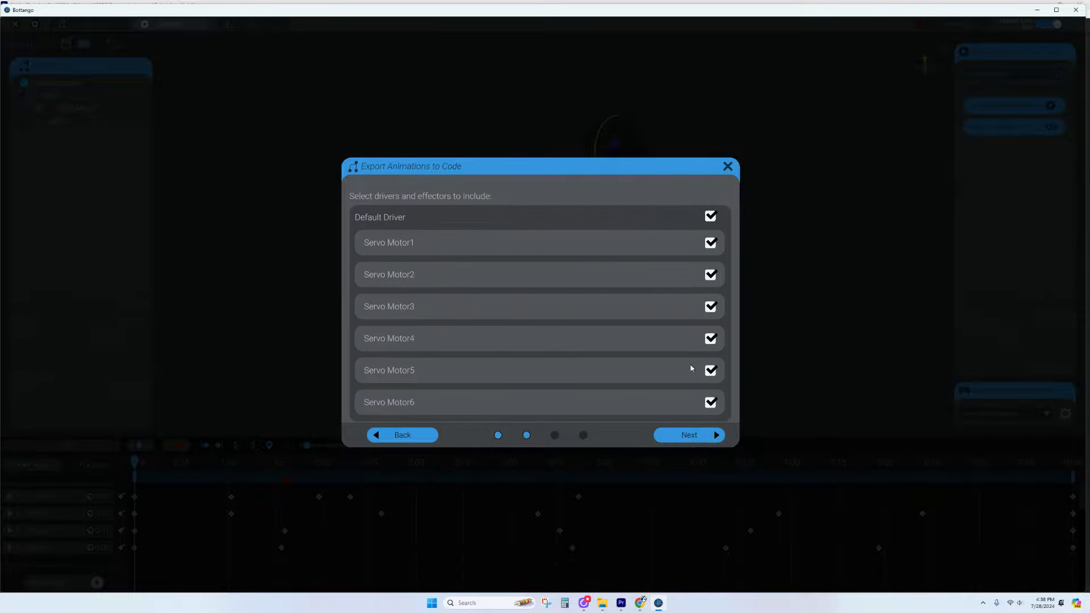
{"action": "left_click", "coordinate": [699, 436]}
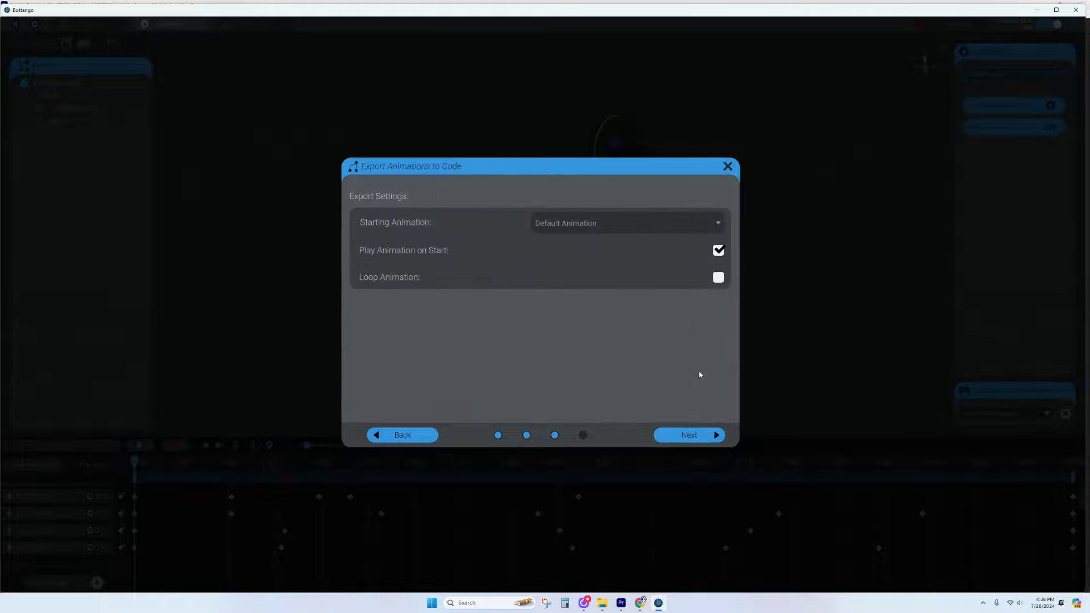
{"action": "left_click", "coordinate": [699, 438]}
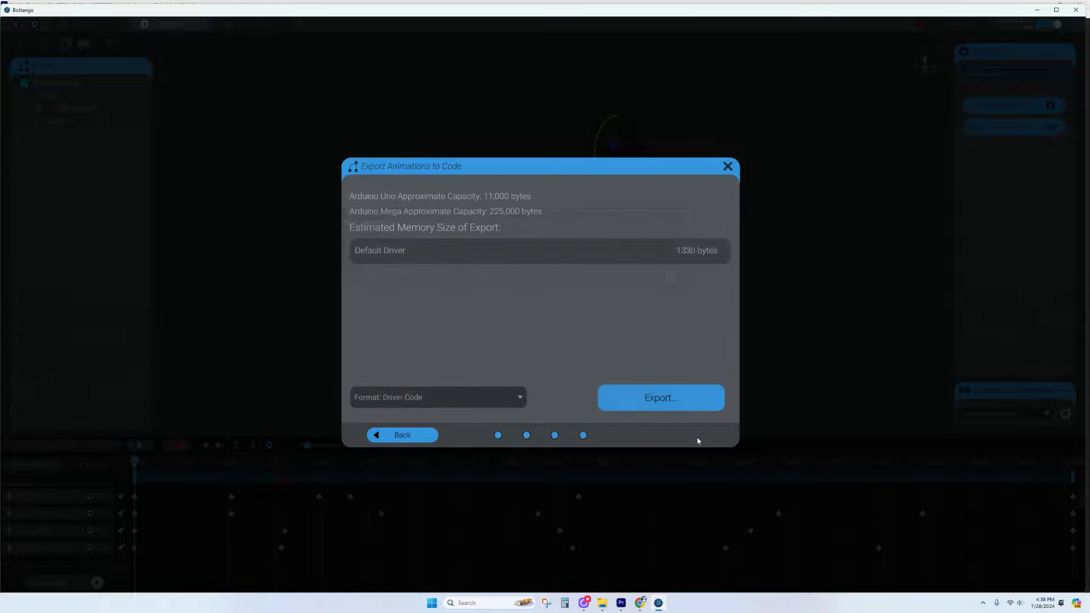
- Export the animation in the Driver Code format into the test folder inside the robot arm folder
{"action": "left_click", "coordinate": [685, 402]}
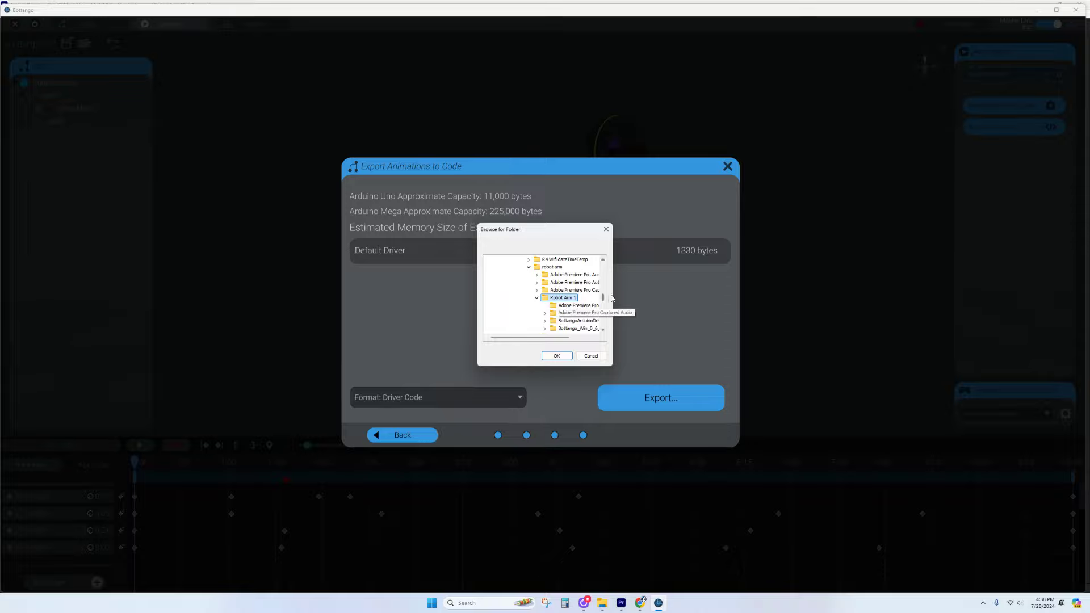
{"action": "scroll", "coordinate": [597, 310], "scroll_direction": "down", "scroll_amount": 1}
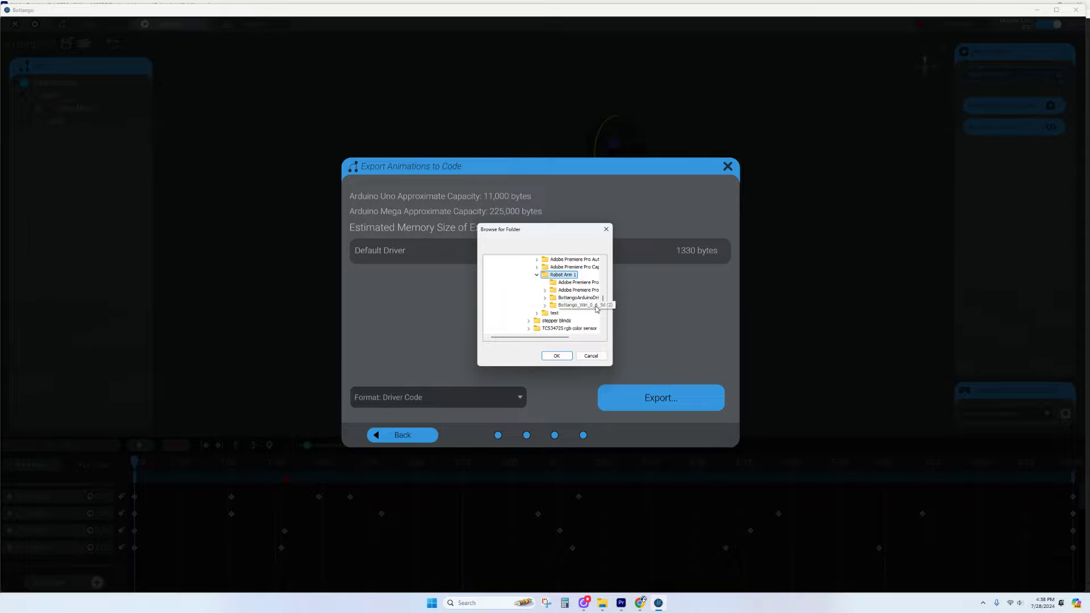
{"action": "left_click", "coordinate": [554, 315]}
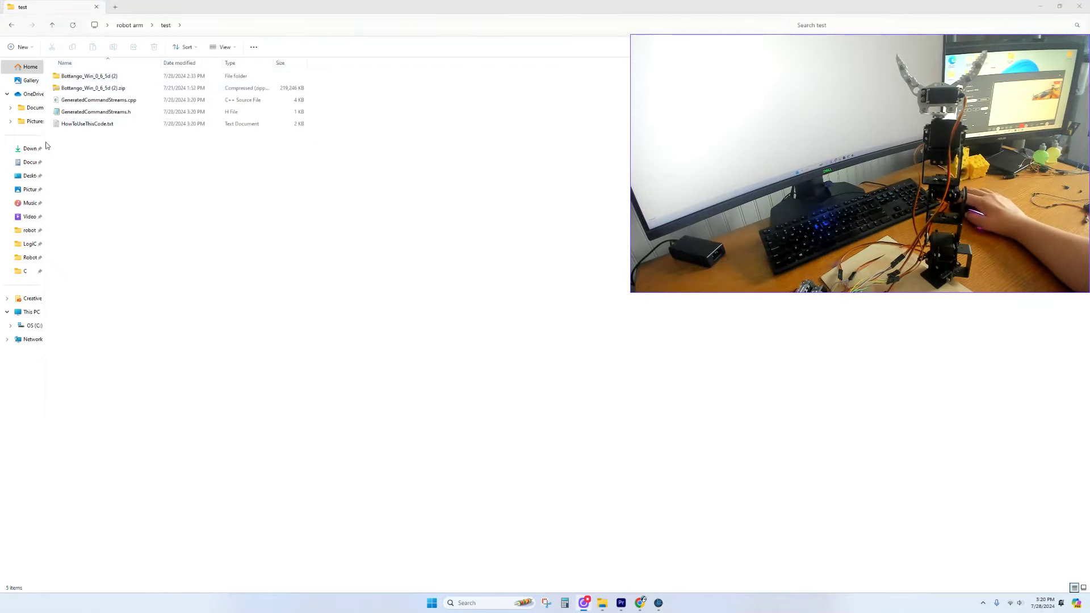
- Copy GeneratedCommandStreams.cpp, GeneratedCommandStreams.h and HowToUseThisCode.txt from the test folder
{"action": "left_click_drag", "start_coordinate": [72, 140], "coordinate": [75, 97]}
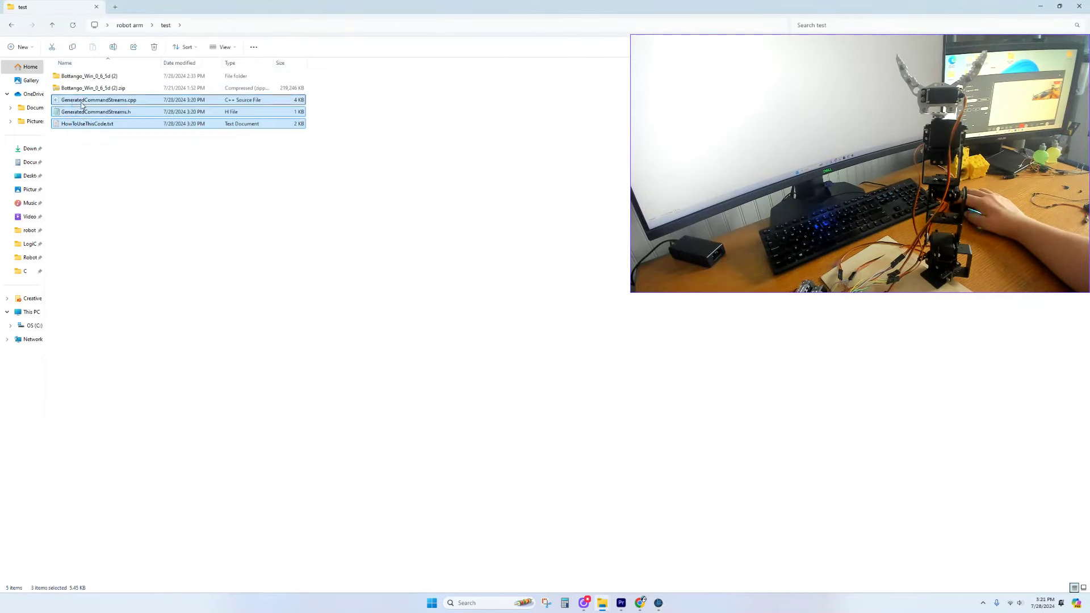
{"action": "left_click", "coordinate": [108, 109]}
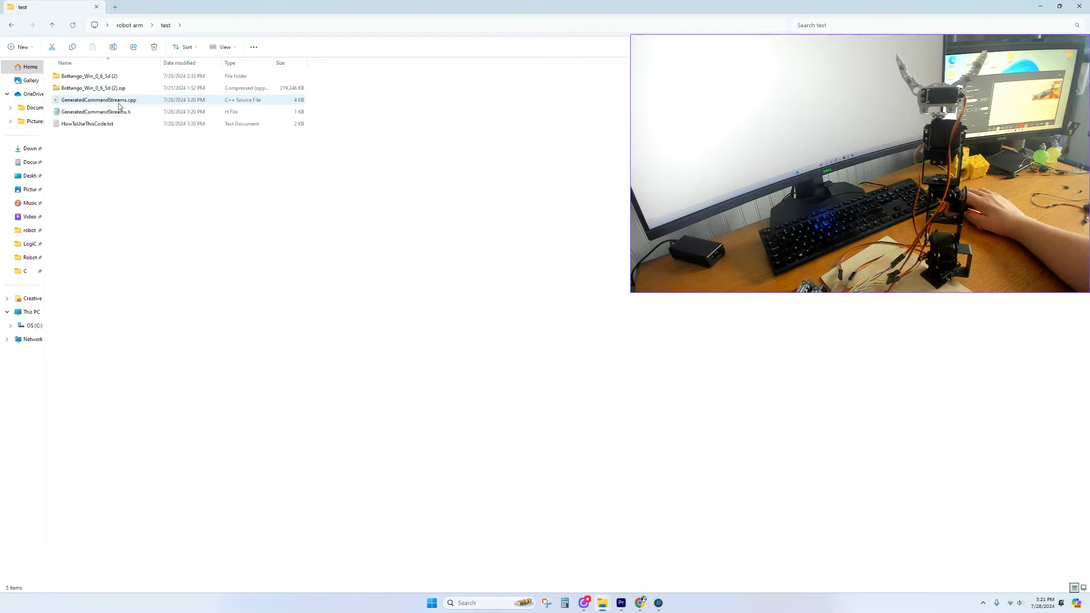
{"action": "right_click", "coordinate": [104, 107]}
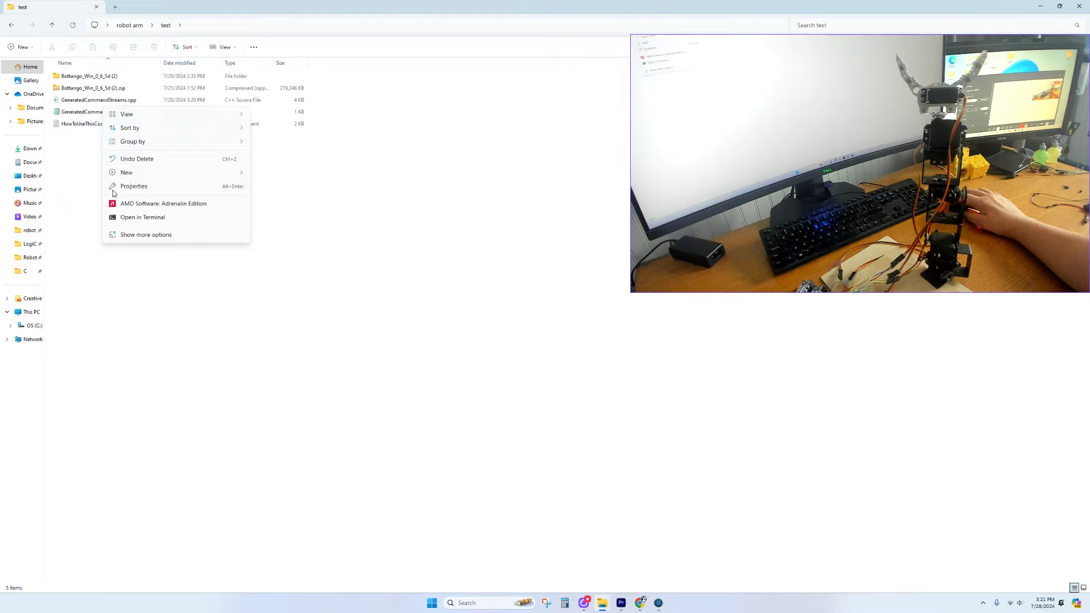
{"action": "left_click", "coordinate": [79, 126]}
{"action": "left_click_drag", "start_coordinate": [85, 139], "coordinate": [96, 101]}
{"action": "right_click", "coordinate": [96, 102]}
{"action": "left_click", "coordinate": [103, 110]}
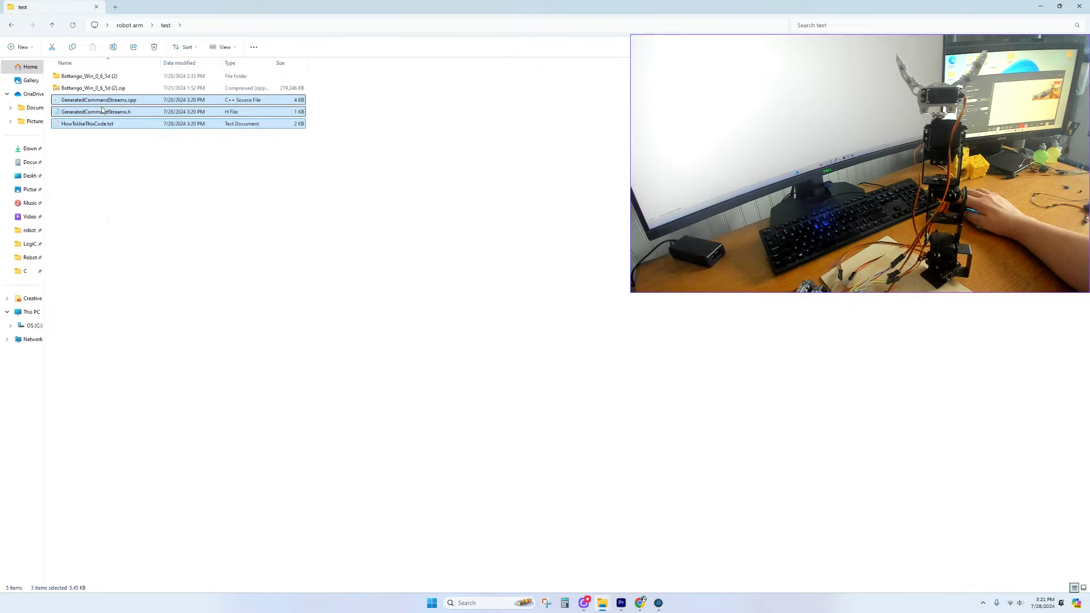
- Paste the copied files into the BottangoArduinoDriver folder inside the extracted Bottango_Win_0_6_5d folder
{"action": "double_click", "coordinate": [79, 76]}
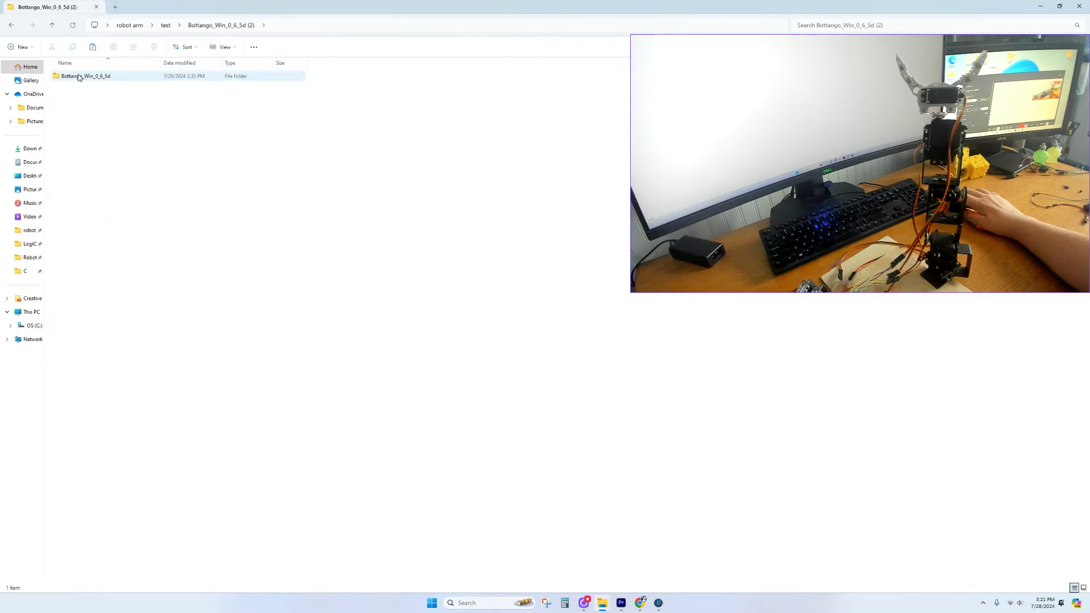
{"action": "double_click", "coordinate": [79, 76]}
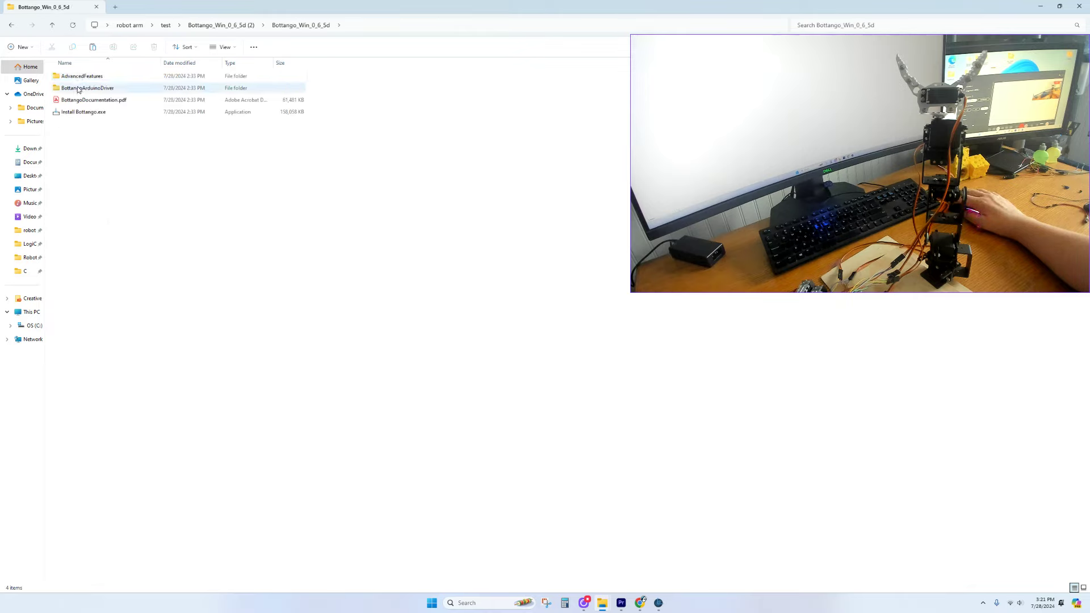
{"action": "double_click", "coordinate": [80, 88]}
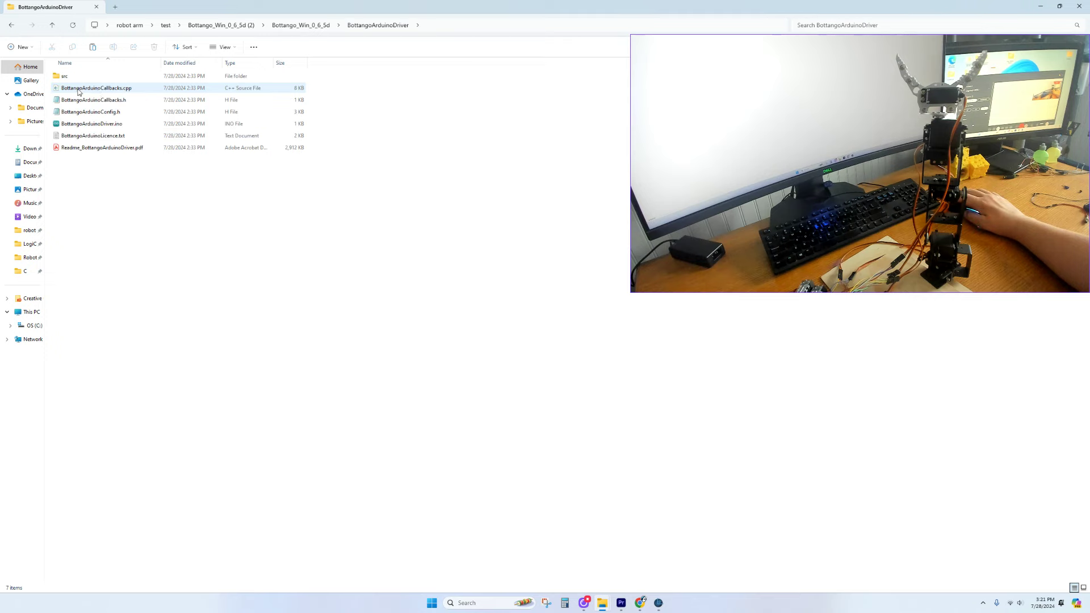
{"action": "right_click", "coordinate": [94, 170]}
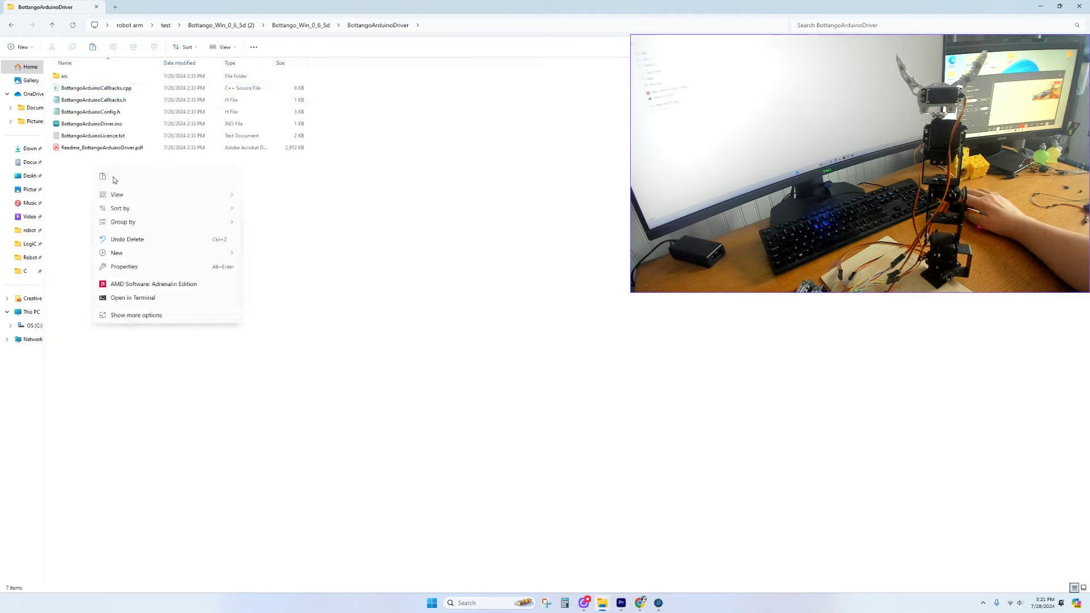
{"action": "left_click", "coordinate": [103, 177]}
{"action": "left_click", "coordinate": [131, 222]}
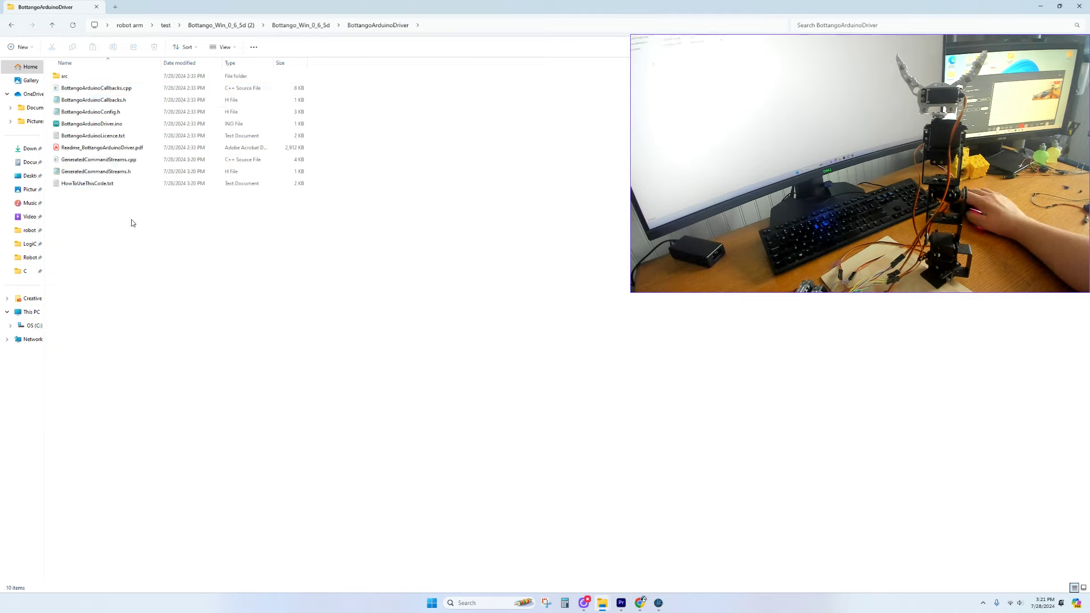
- Open BottangoArduinoDriver.ino in Arduino IDE and view the code in the GeneratedCommandStreams files
{"action": "left_click", "coordinate": [72, 125]}
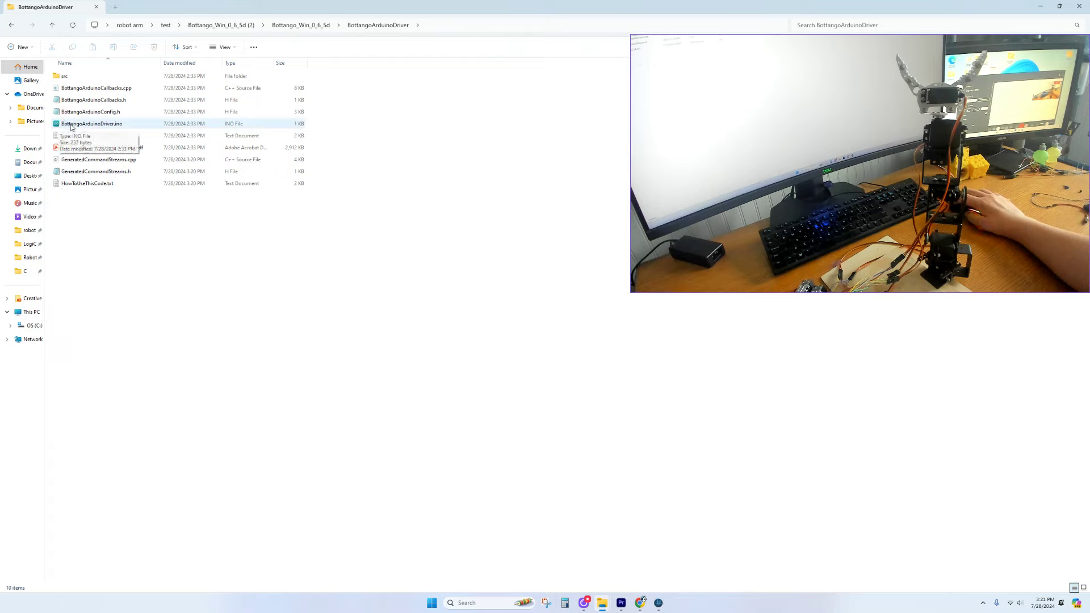
{"action": "left_click", "coordinate": [72, 126]}
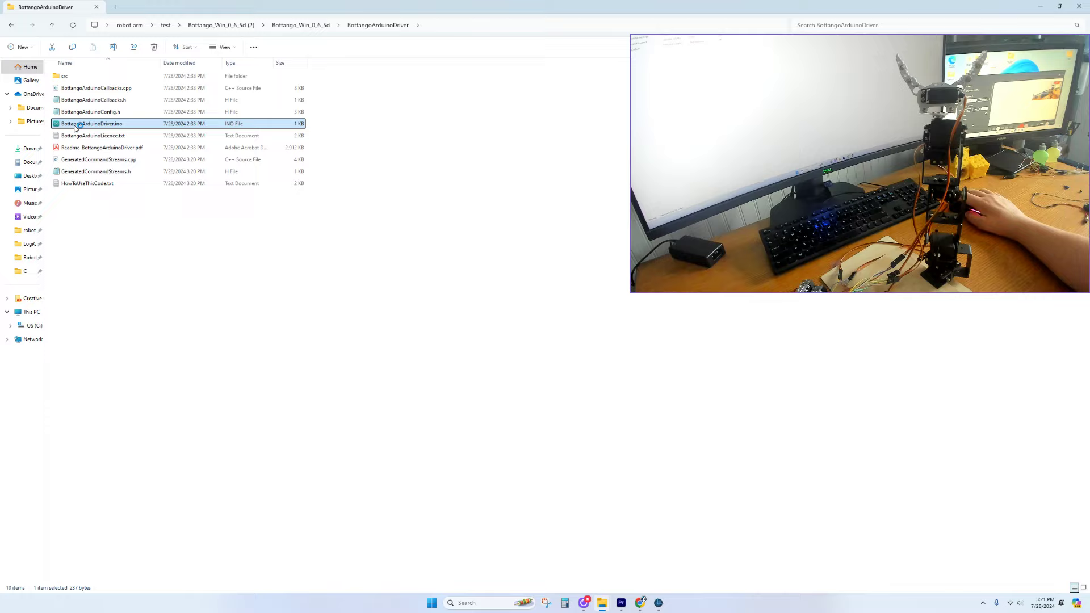
{"action": "double_click", "coordinate": [76, 125]}
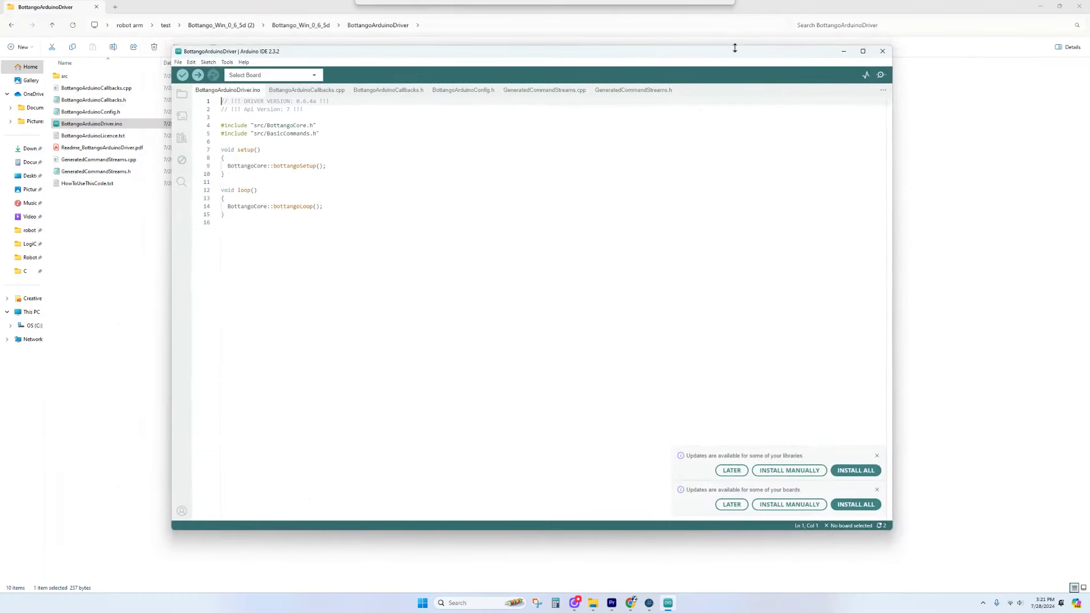
{"action": "left_click_drag", "start_coordinate": [734, 48], "coordinate": [738, 48]}
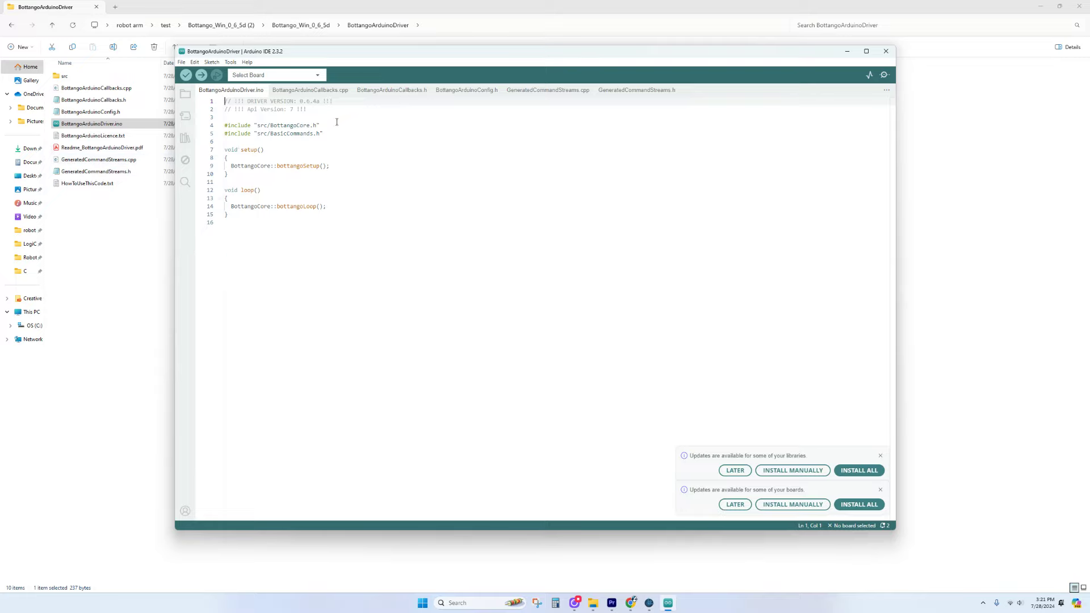
{"action": "left_click", "coordinate": [663, 91]}
{"action": "left_click", "coordinate": [569, 92]}
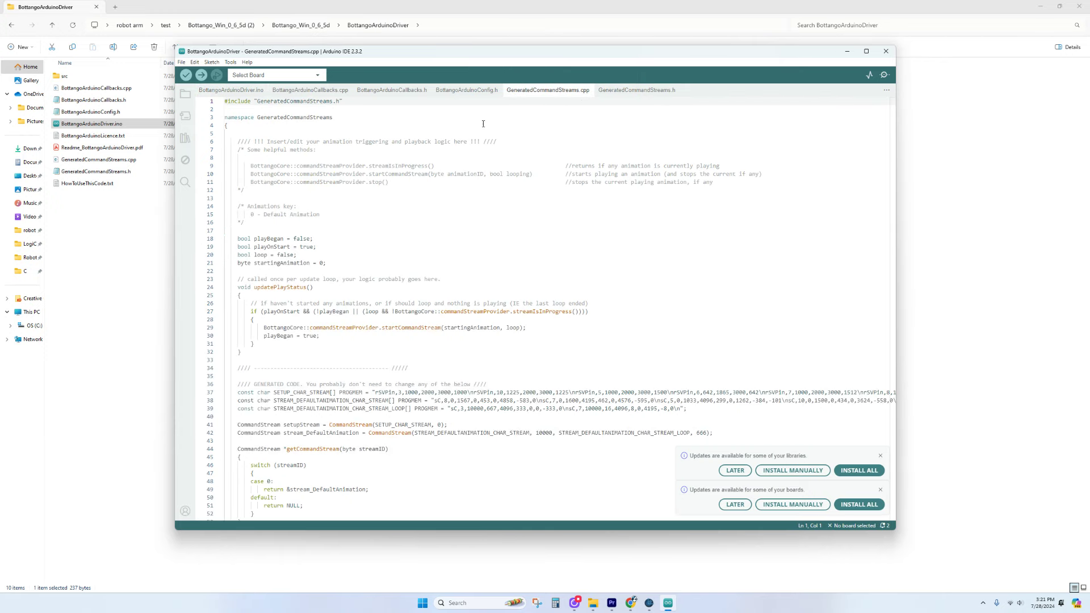
- Uncomment the USE_COMMAND_STREAM define in BottangoArduinoConfig.h and save the file
{"action": "left_click", "coordinate": [465, 95]}
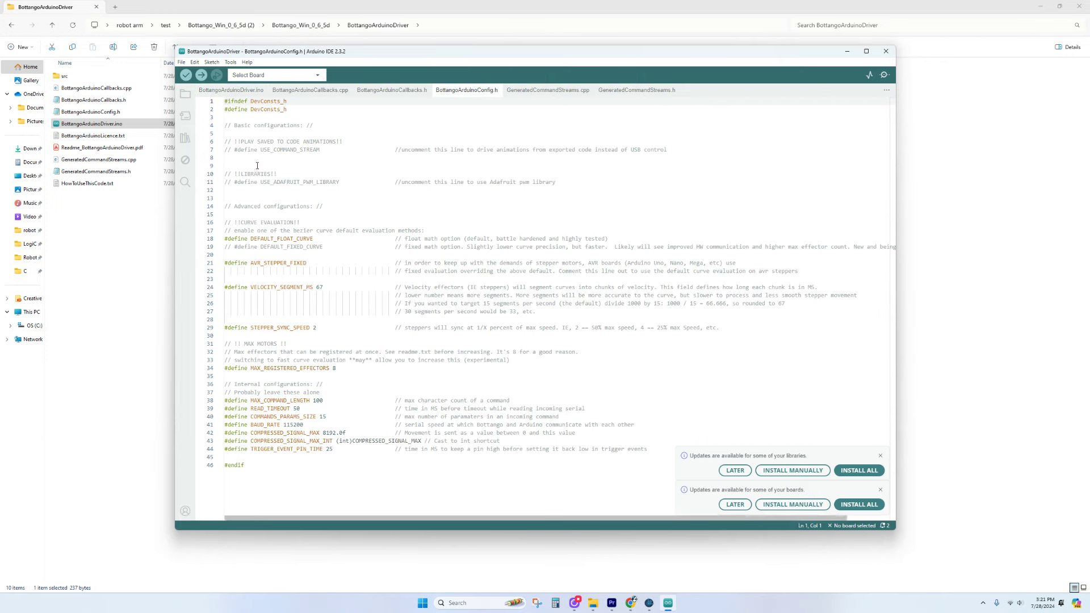
{"action": "left_click", "coordinate": [384, 90]}
{"action": "left_click", "coordinate": [482, 91]}
{"action": "left_click", "coordinate": [233, 149]}
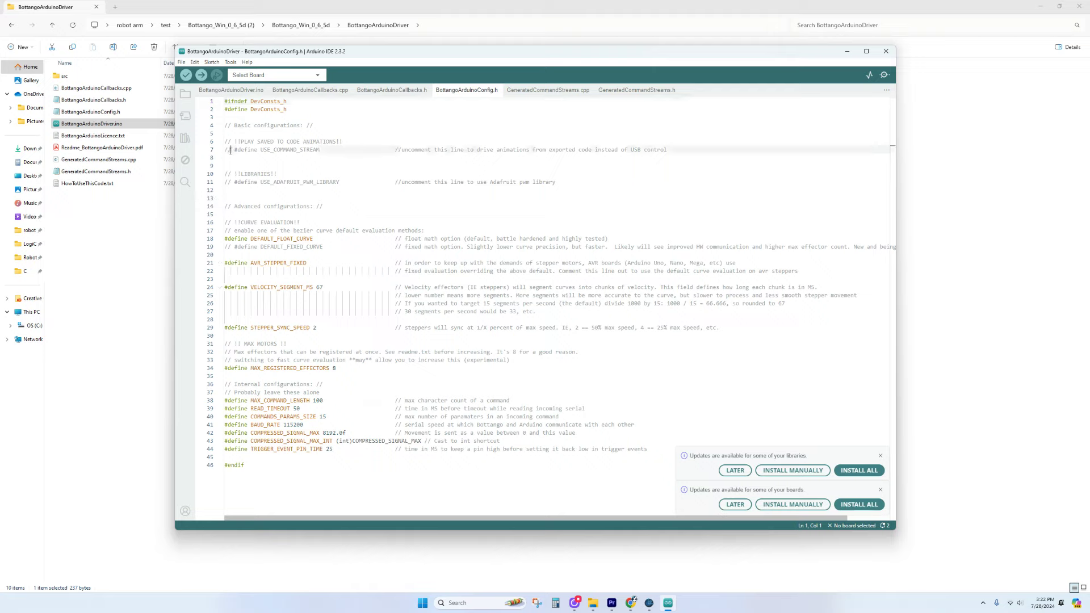
{"action": "key", "text": "BackSpace"}
{"action": "key", "text": "BackSpace"}
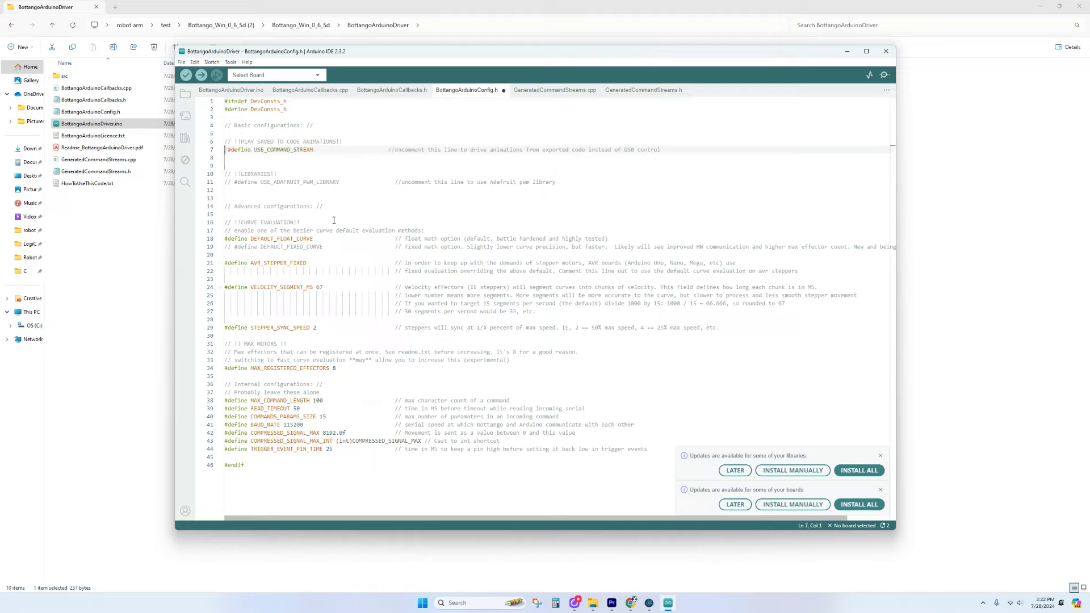
{"action": "key", "text": "ctrl+s"}
- Try uncommenting the USE_ADAFRUIT_PWM_LIBRARY define in BottangoArduinoConfig.h, and restore its comment slashes and save
{"action": "left_click", "coordinate": [231, 182]}
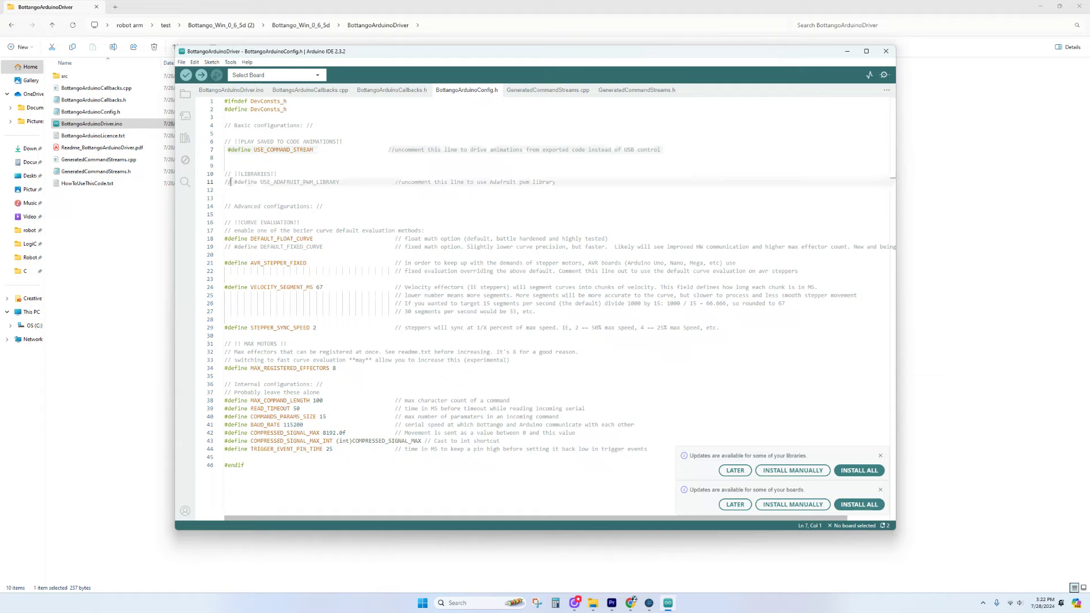
{"action": "key", "text": "BackSpace"}
{"action": "key", "text": "BackSpace"}
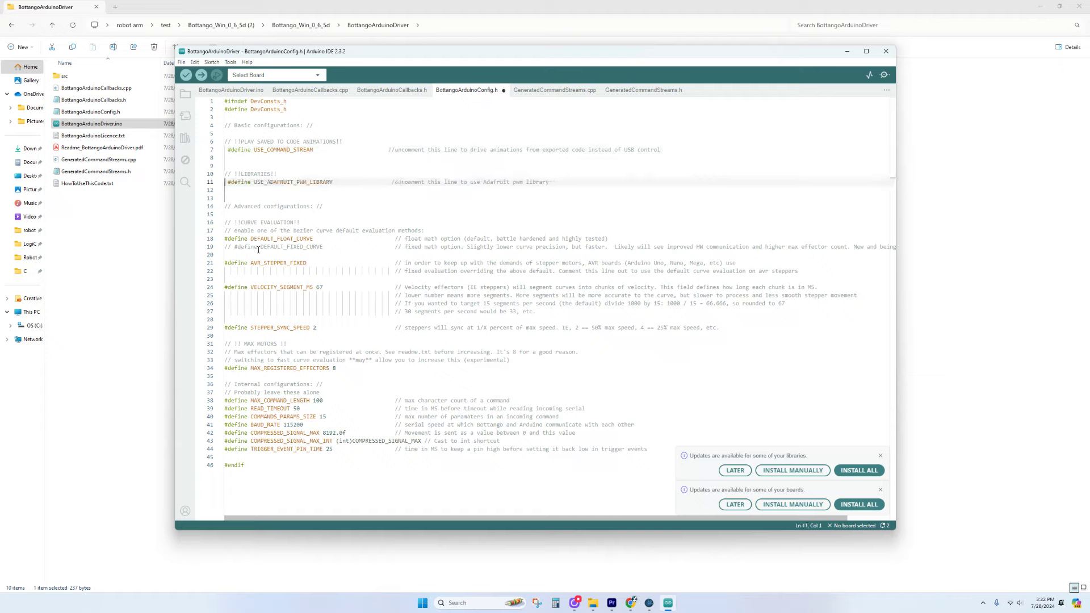
{"action": "key", "text": "ctrl+s"}
{"action": "type", "text": "//"}
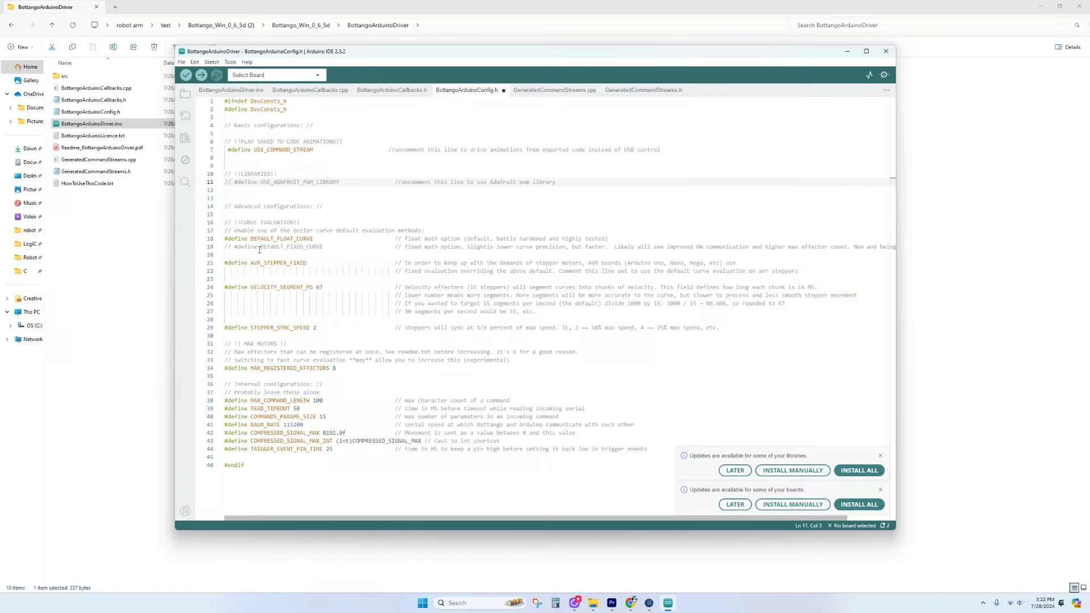
{"action": "key", "text": "ctrl+s"}
- Return to the main sketch code in BottangoArduinoDriver.ino
{"action": "left_click", "coordinate": [215, 91]}
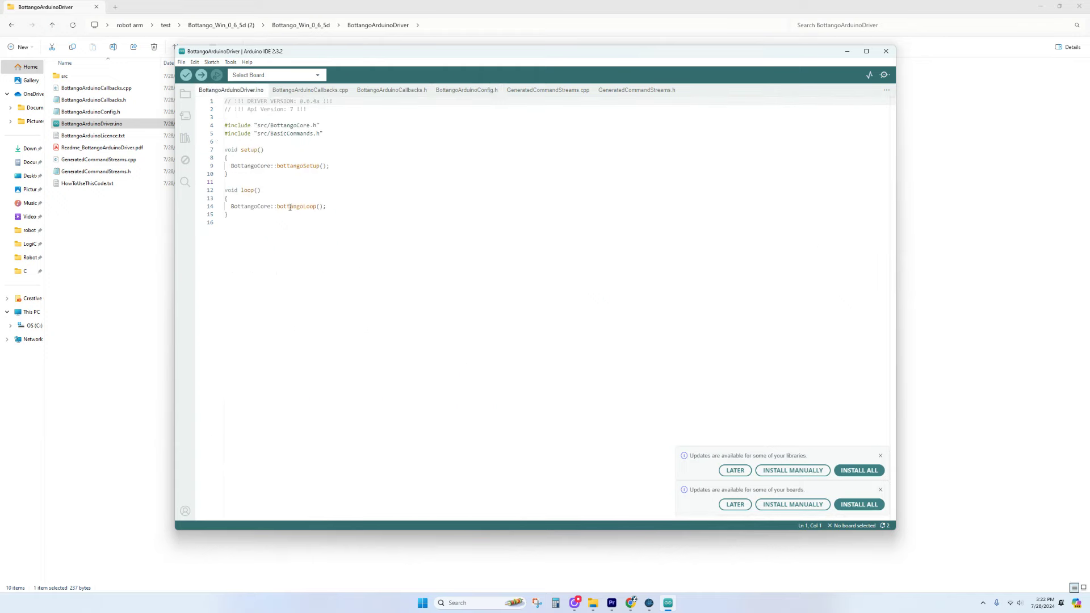